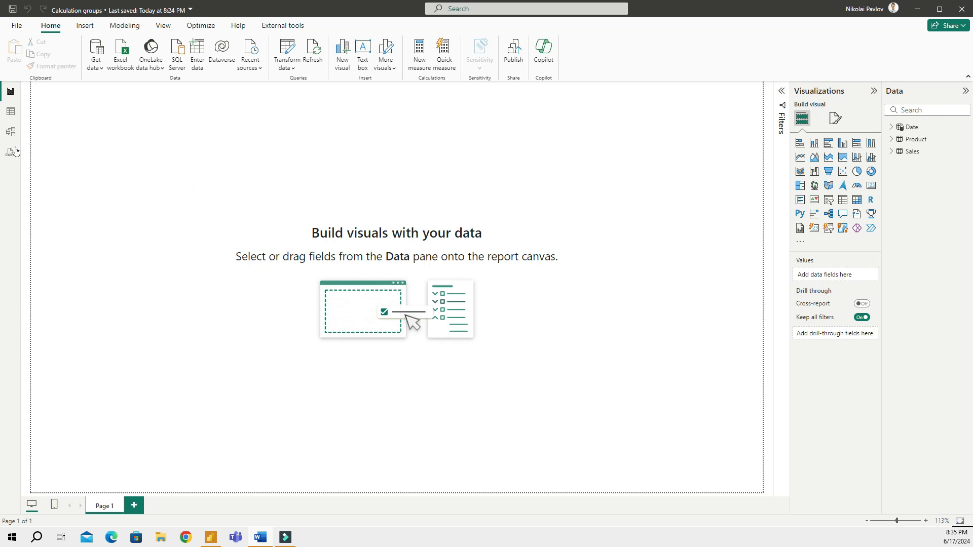
Nudge the Sales table in the model diagram, then add and enlarge an empty matrix visual
left_click(11, 131)
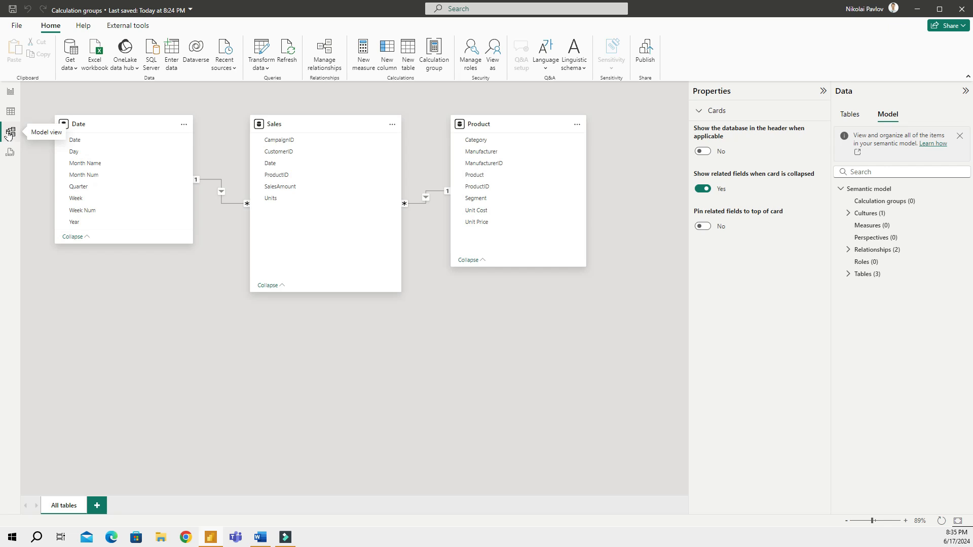
left_click_drag(319, 129, 318, 157)
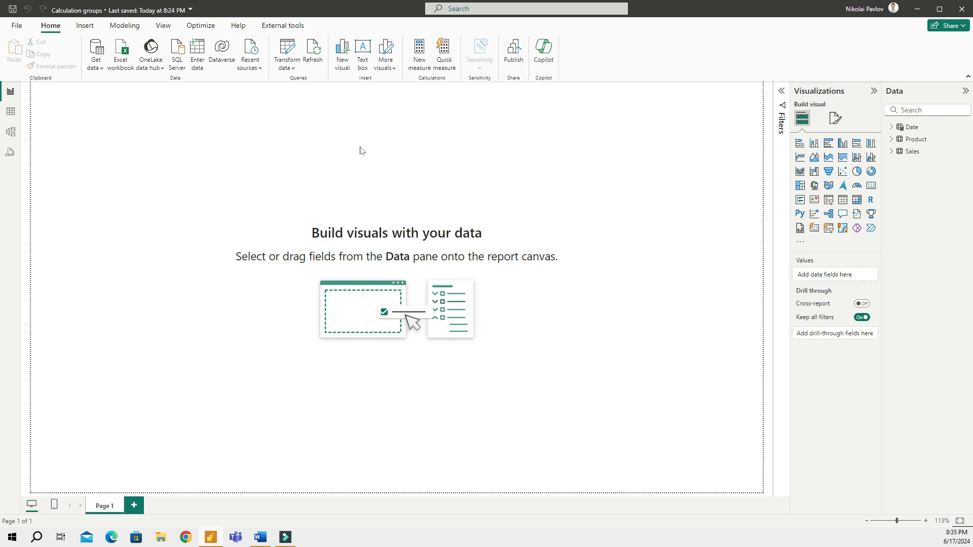
left_click(857, 200)
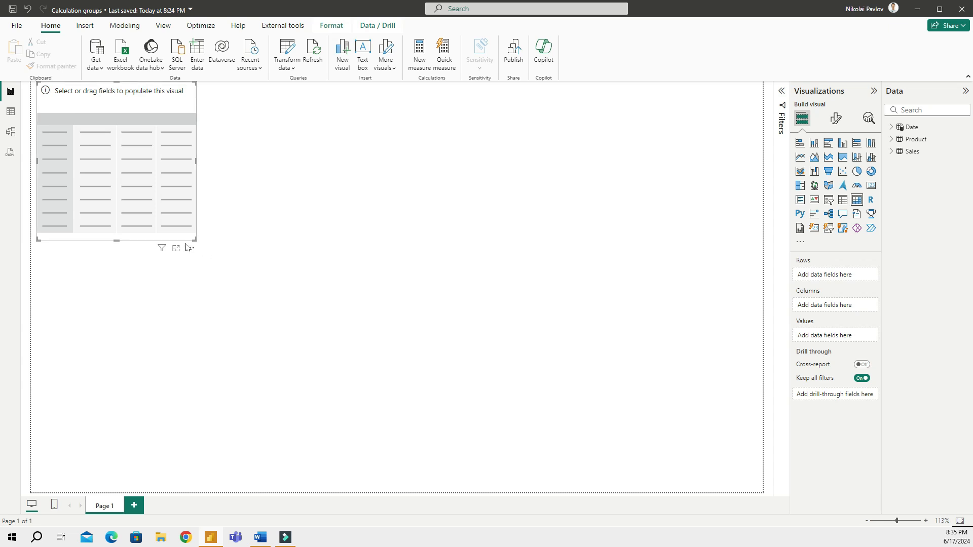
left_click_drag(195, 239, 515, 315)
left_click_drag(518, 180, 691, 152)
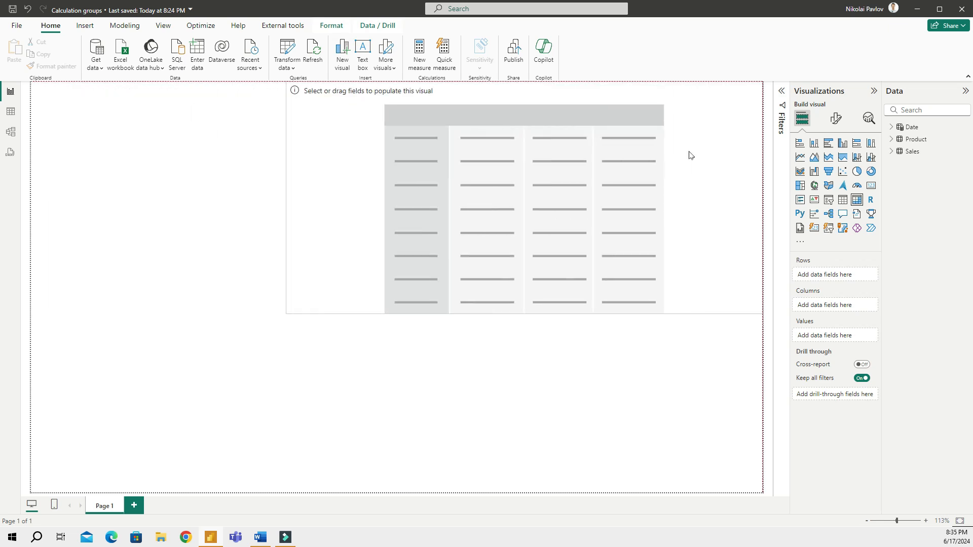
Add a Product Segment slicer at the page's top-left and shift the matrix left and down
left_click(828, 200)
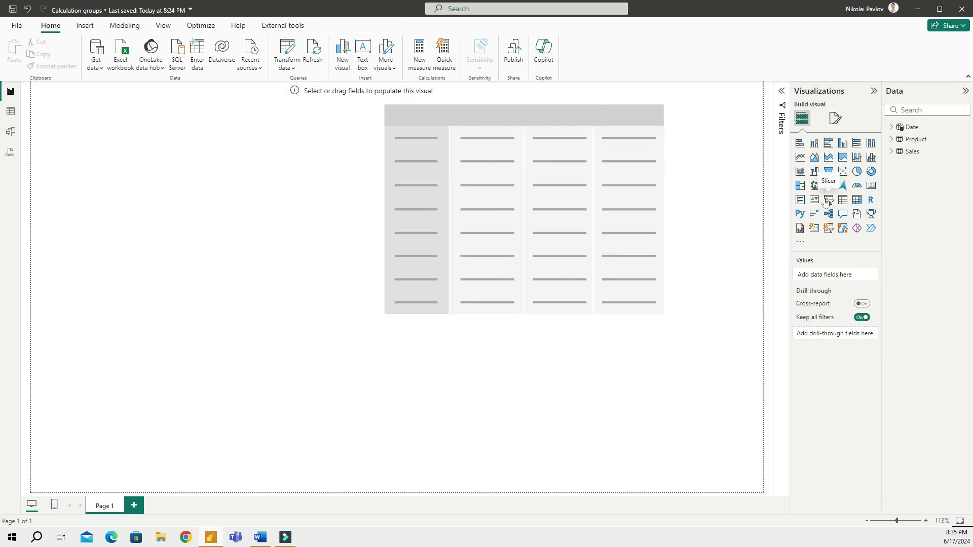
left_click(891, 139)
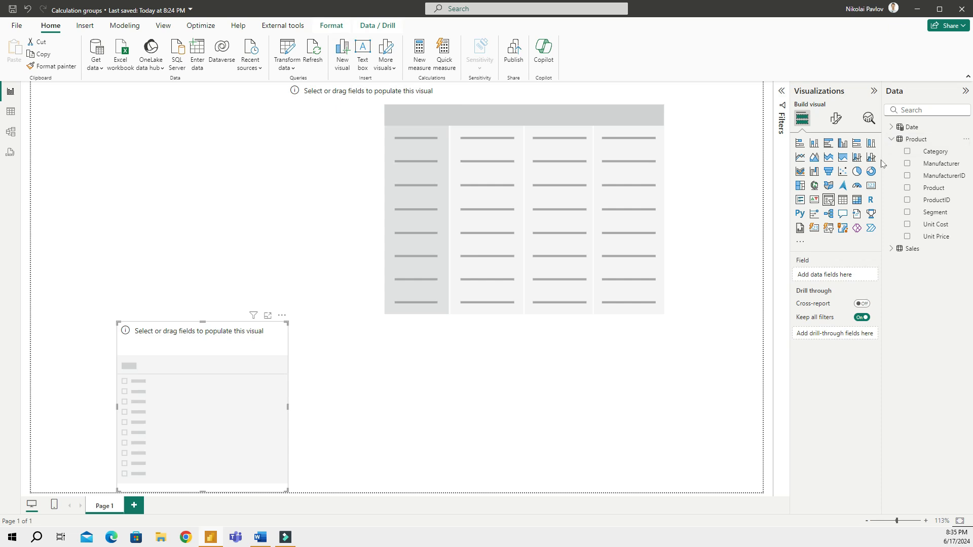
left_click_drag(882, 159, 820, 161)
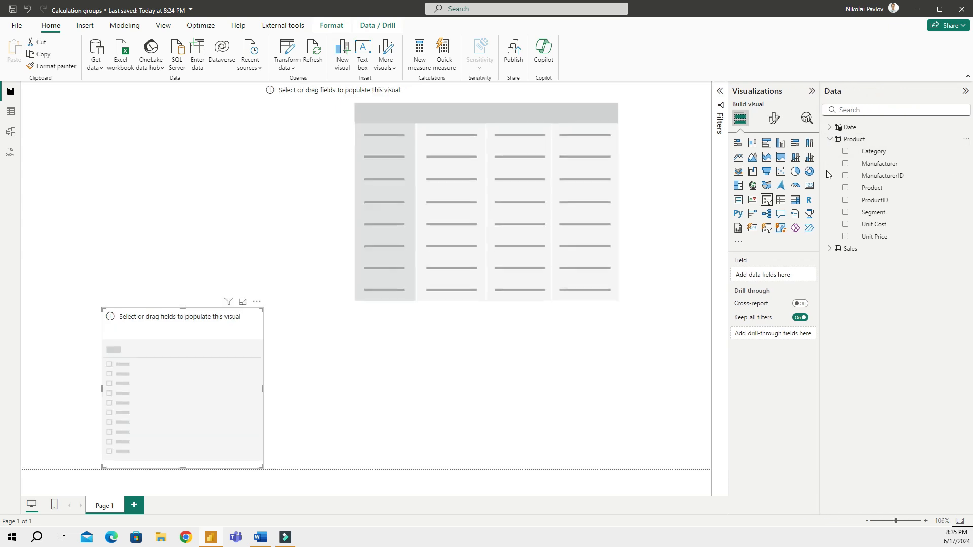
left_click(845, 213)
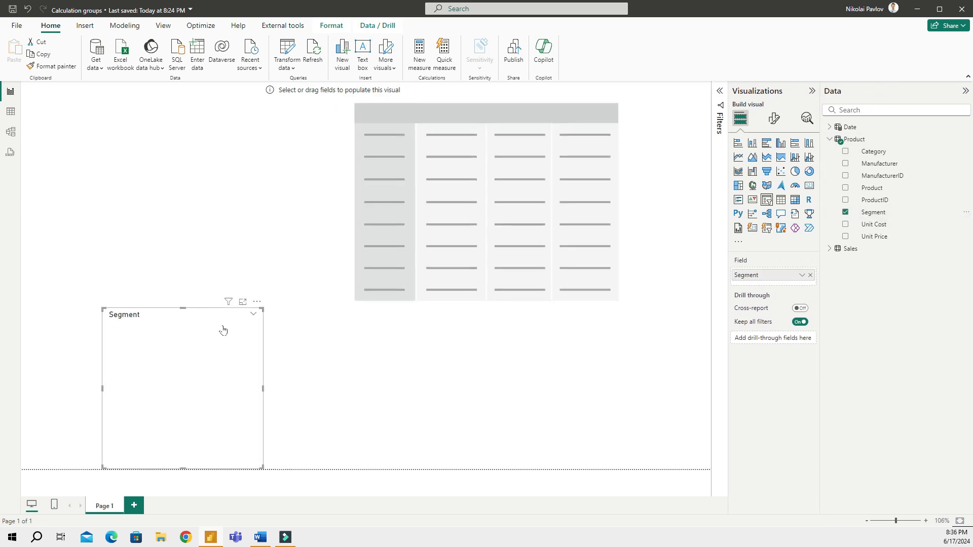
left_click_drag(223, 329, 124, 101)
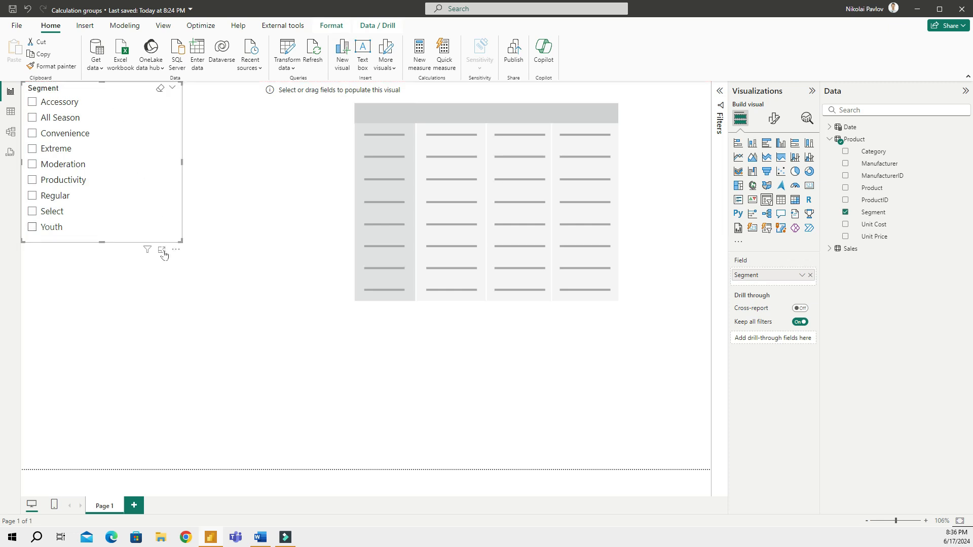
left_click_drag(341, 109, 278, 135)
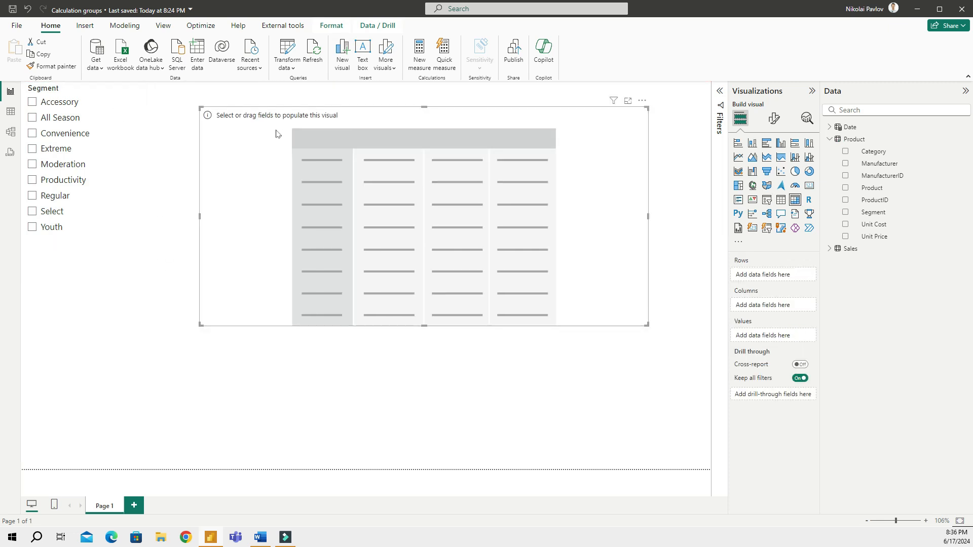
left_click(829, 127)
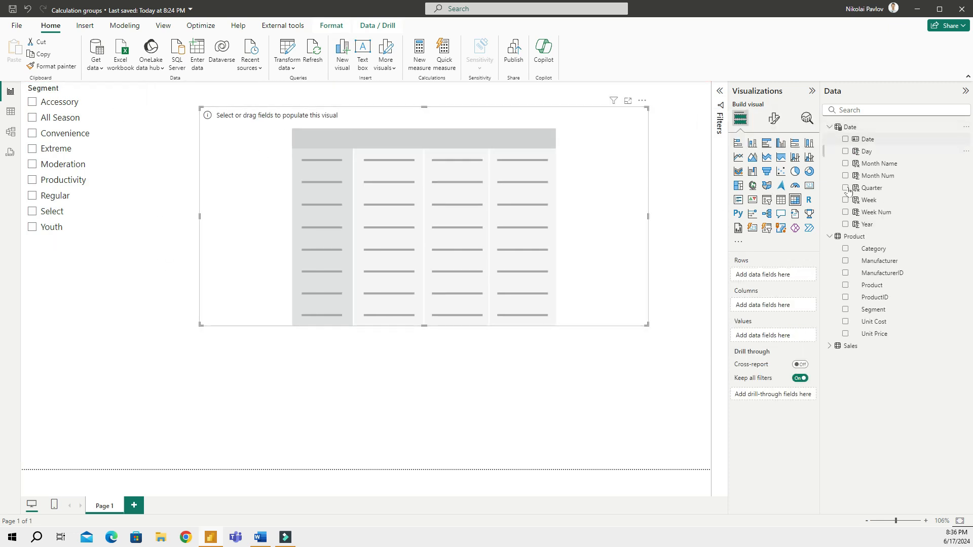
Put Year, Quarter and Month Name in the matrix rows, expanded down to months
left_click(844, 225)
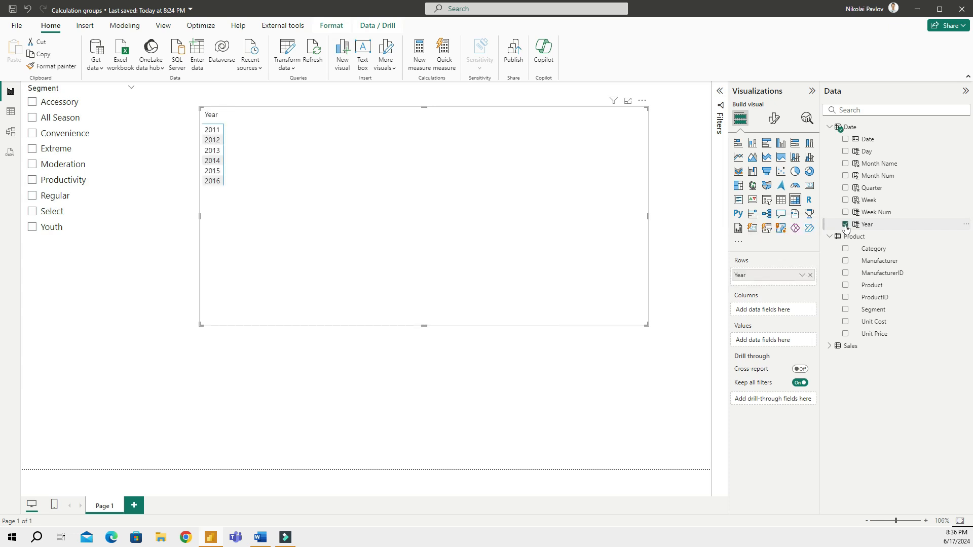
left_click(845, 189)
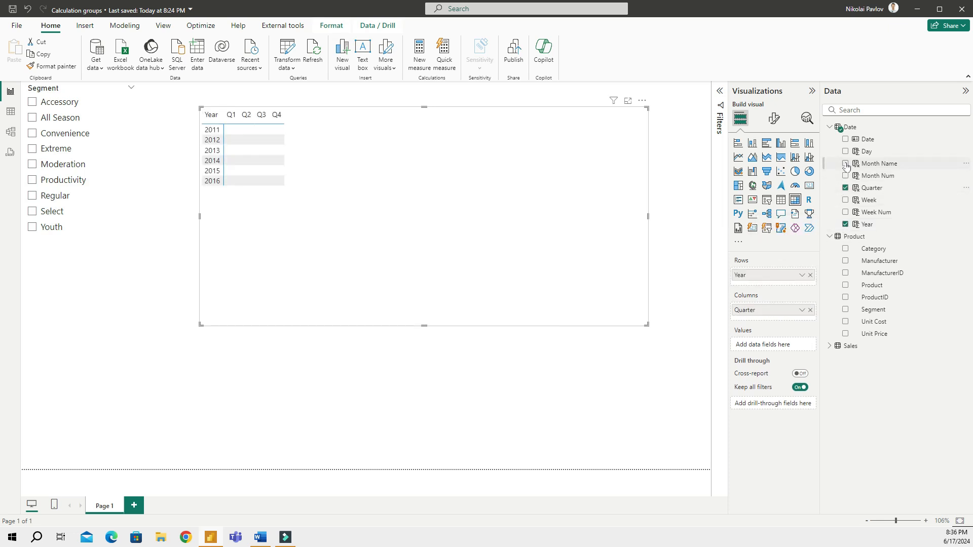
left_click(845, 164)
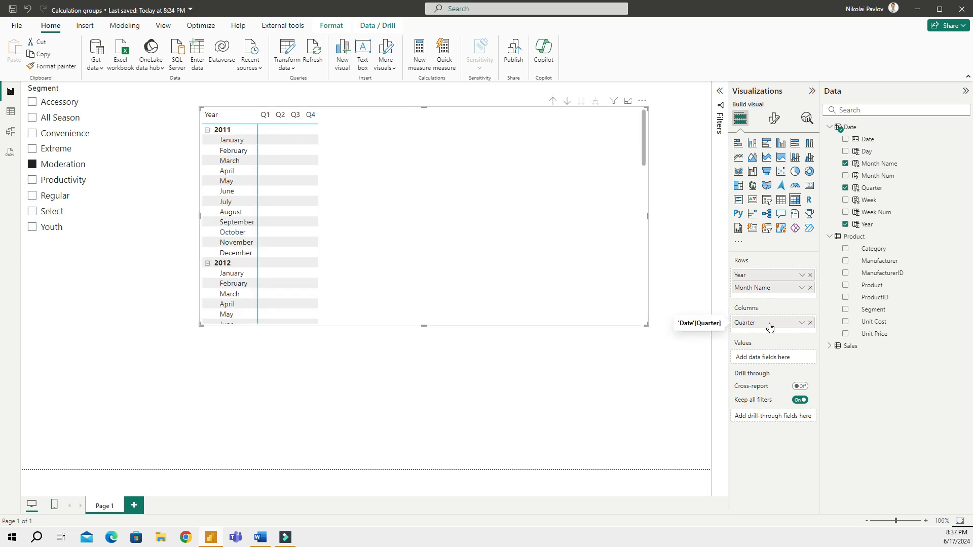
left_click_drag(768, 322, 768, 289)
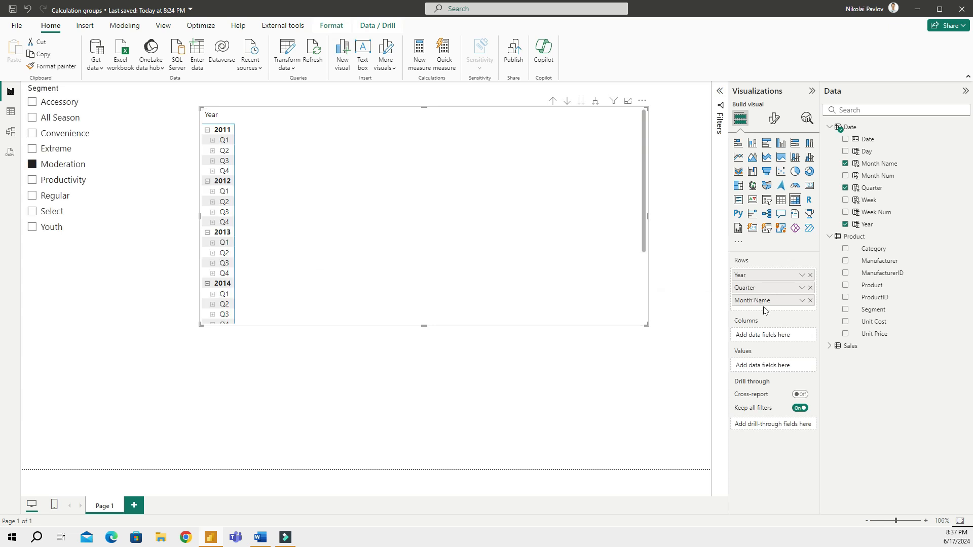
left_click(595, 100)
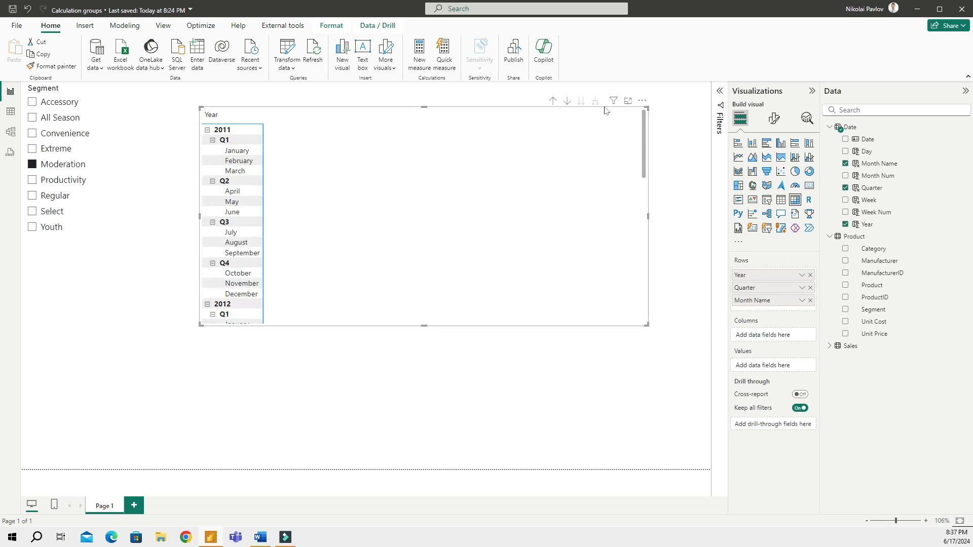
left_click(829, 346)
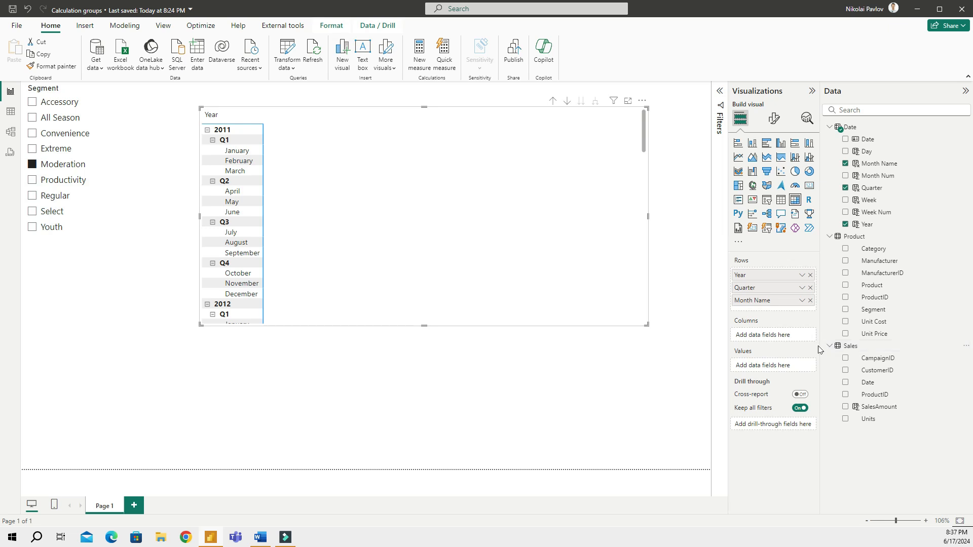
left_click_drag(821, 349, 804, 351)
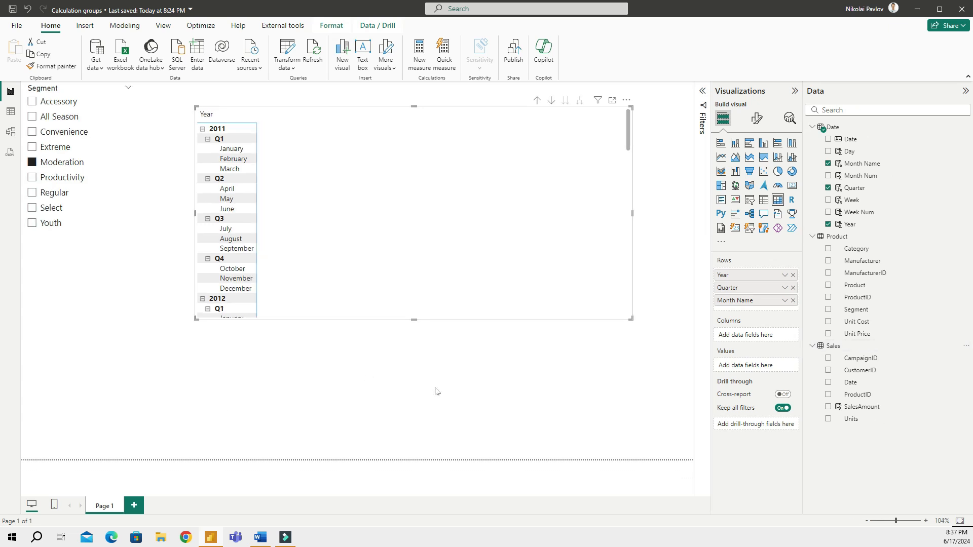
Create the measure Sales = SUM(Sales[SalesAmount]) in the Sales table
left_click(833, 346)
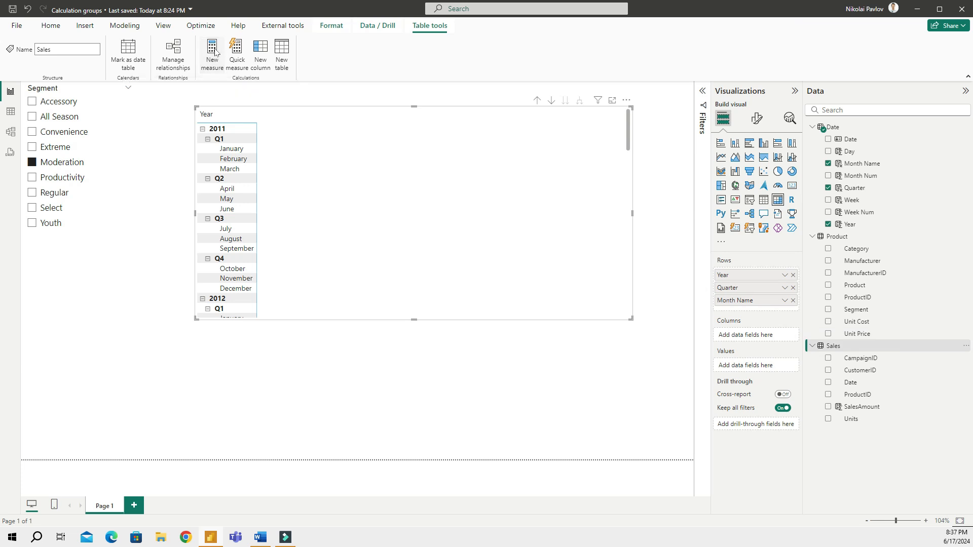
left_click(214, 52)
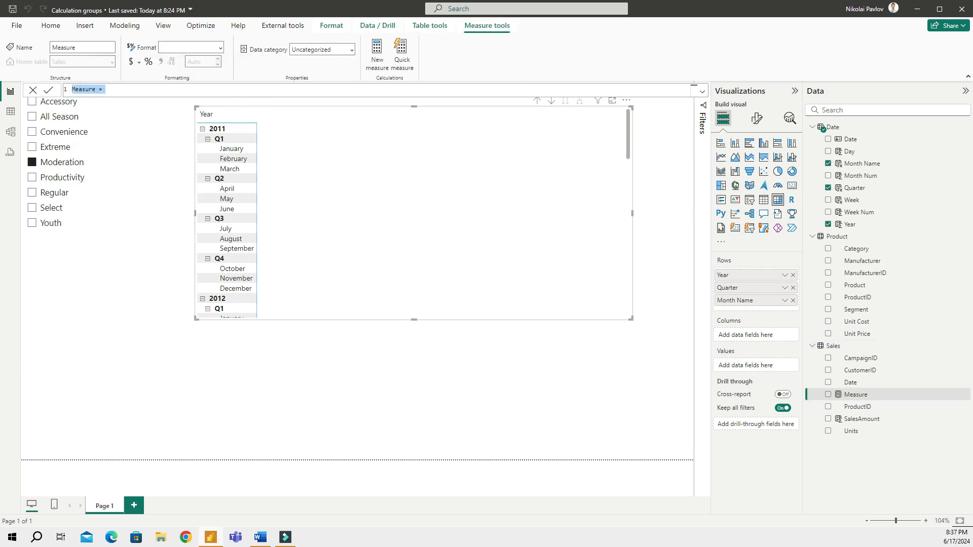
scroll(376, 90, "up", 8)
key("ctrl+a")
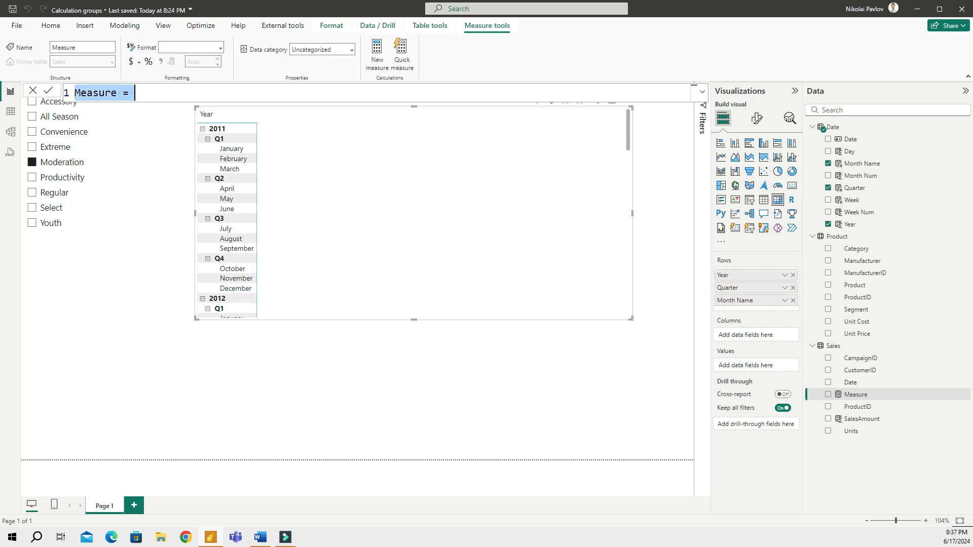
type("Sales")
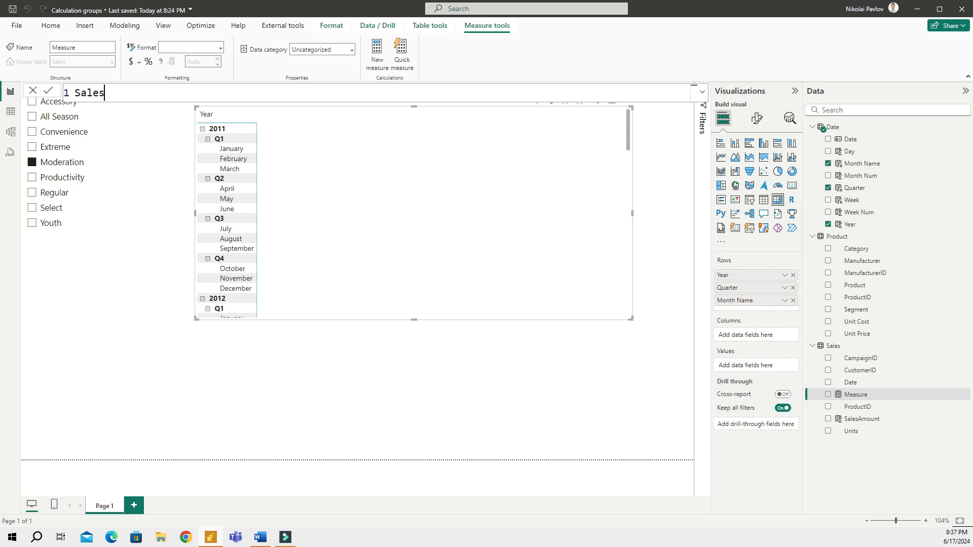
type(" = sum")
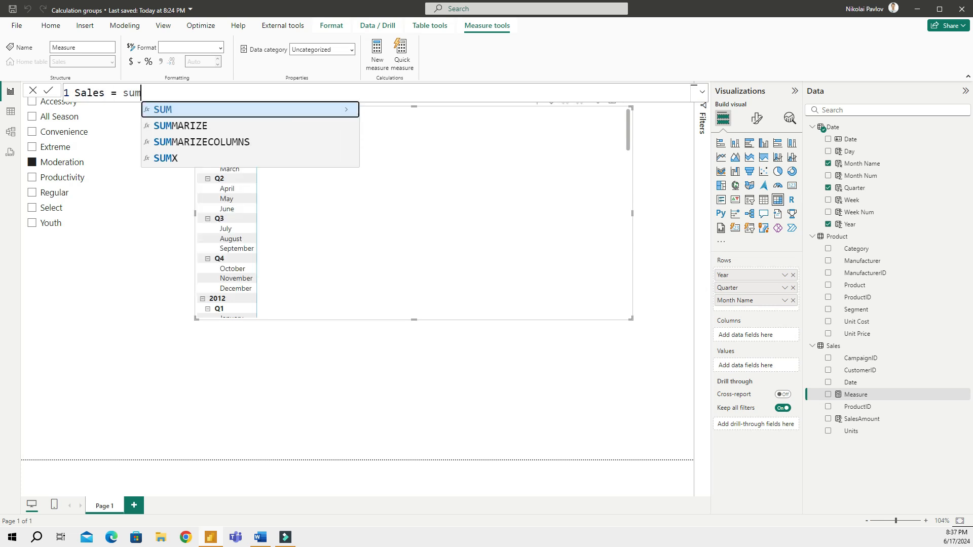
key("Tab")
type("s")
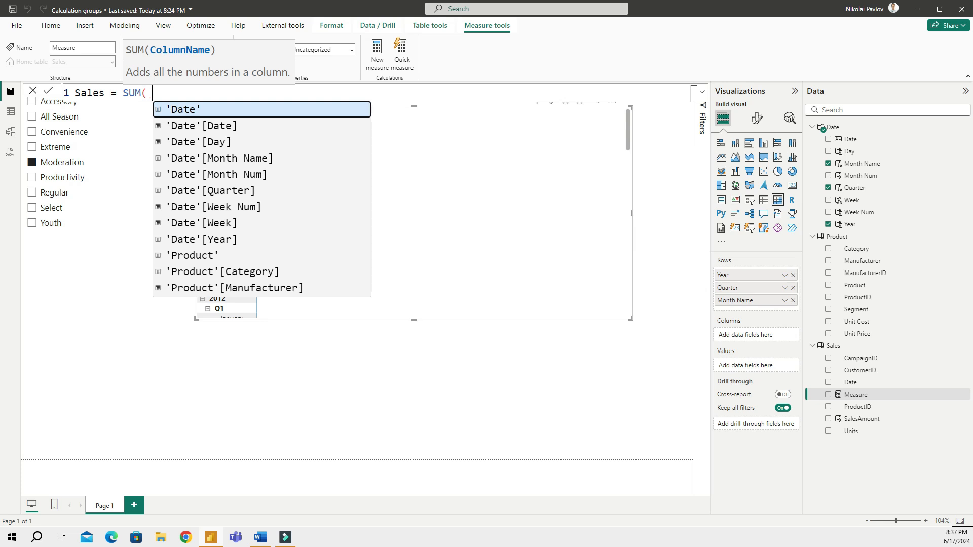
type("al")
key("Down")
key("Down")
key("Down")
key("Down")
key("Down")
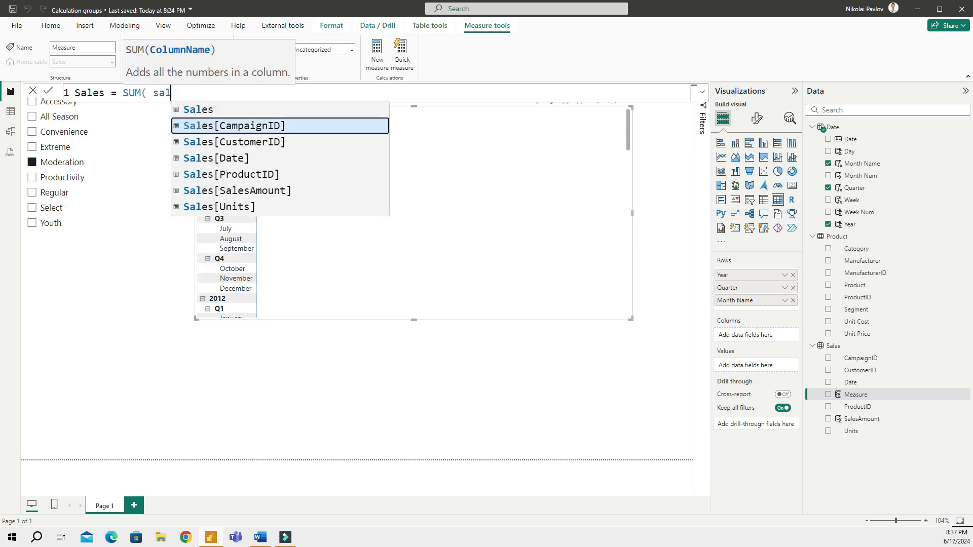
key("Tab")
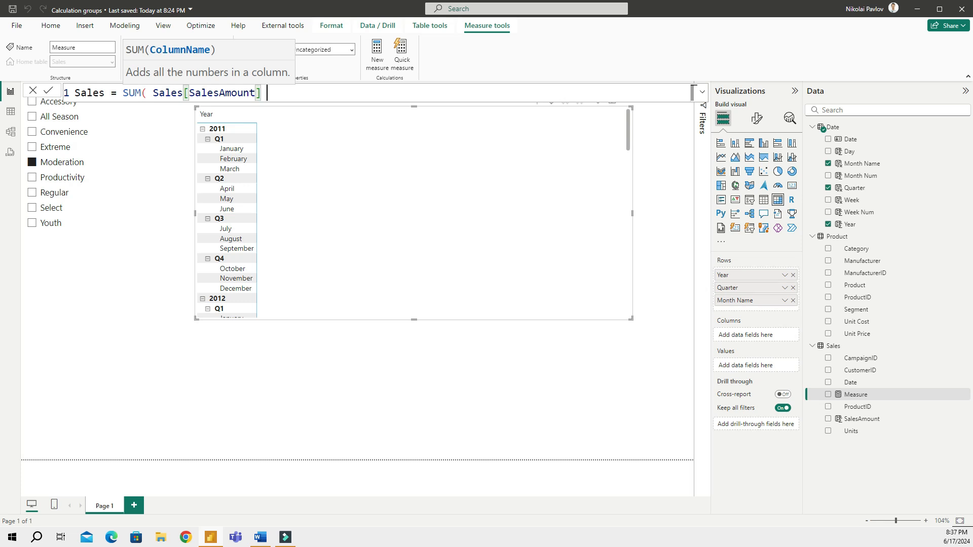
type(")")
key("Return")
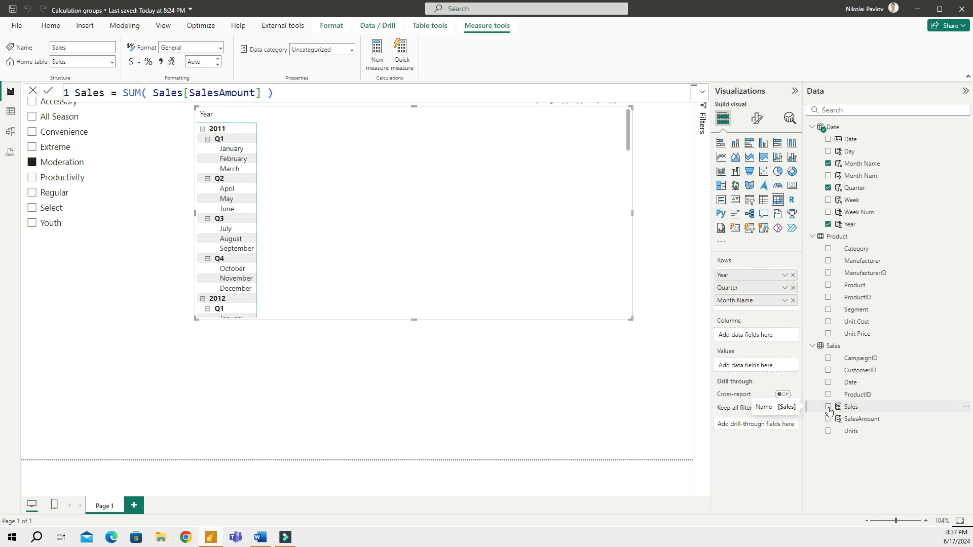
Add Sales to the matrix as currency with 0 decimals, and make the matrix taller
left_click(828, 406)
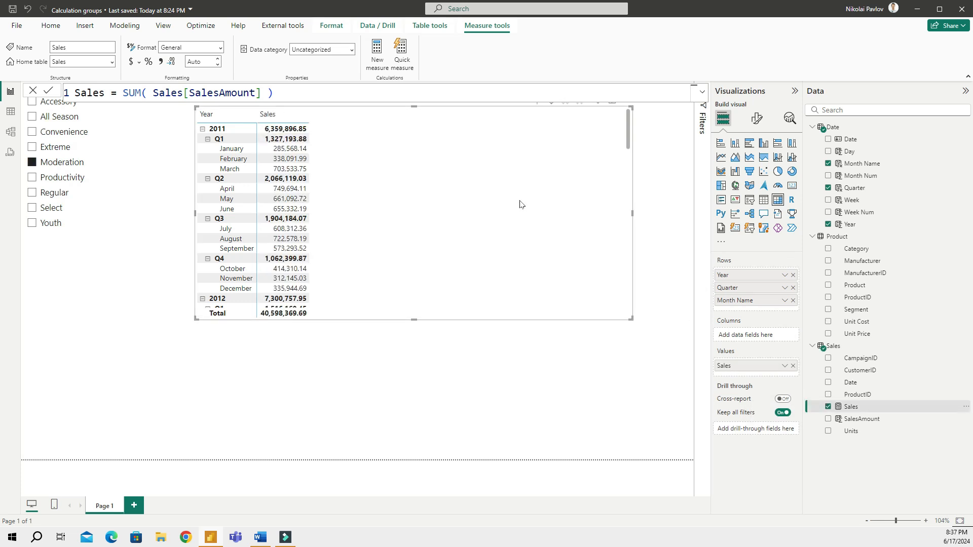
left_click(131, 62)
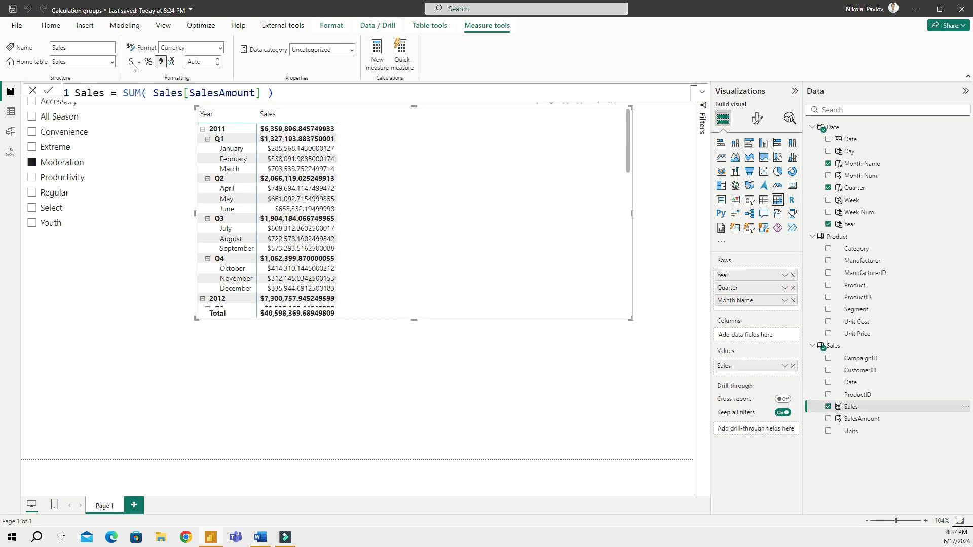
left_click(218, 59)
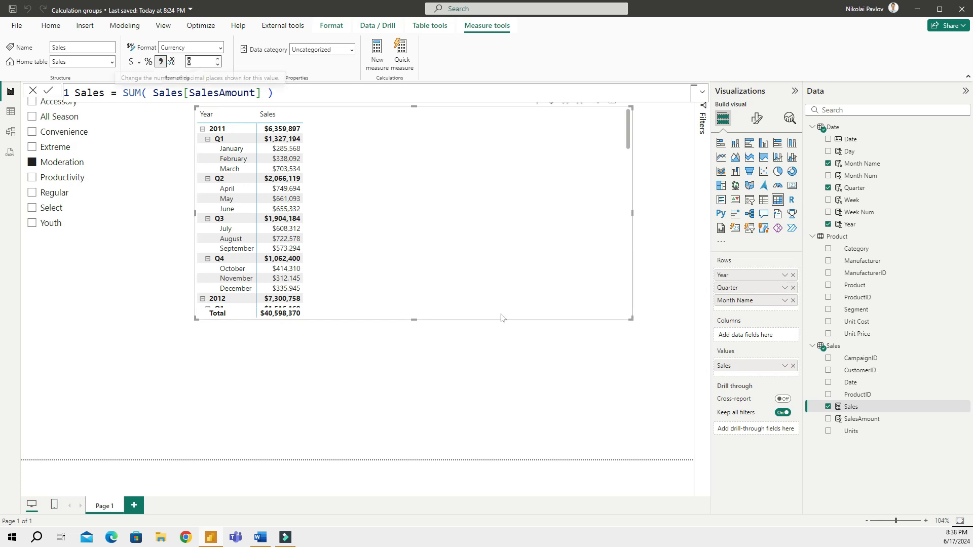
left_click_drag(414, 320, 400, 459)
left_click(541, 188)
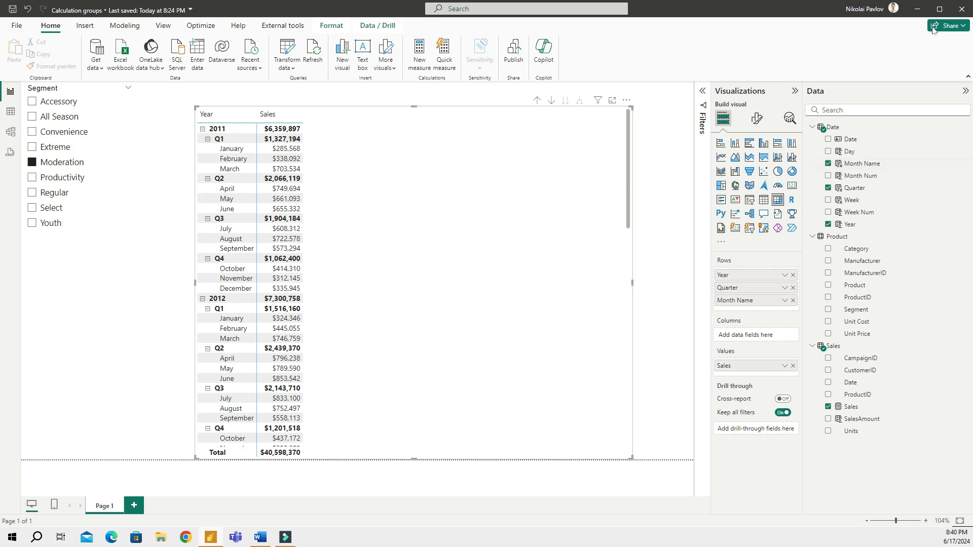
Create Sales PY = CALCULATE(Sales[Sales], SAMEPERIODLASTYEAR('Date'[Date])) and add it to the matrix
left_click(840, 347)
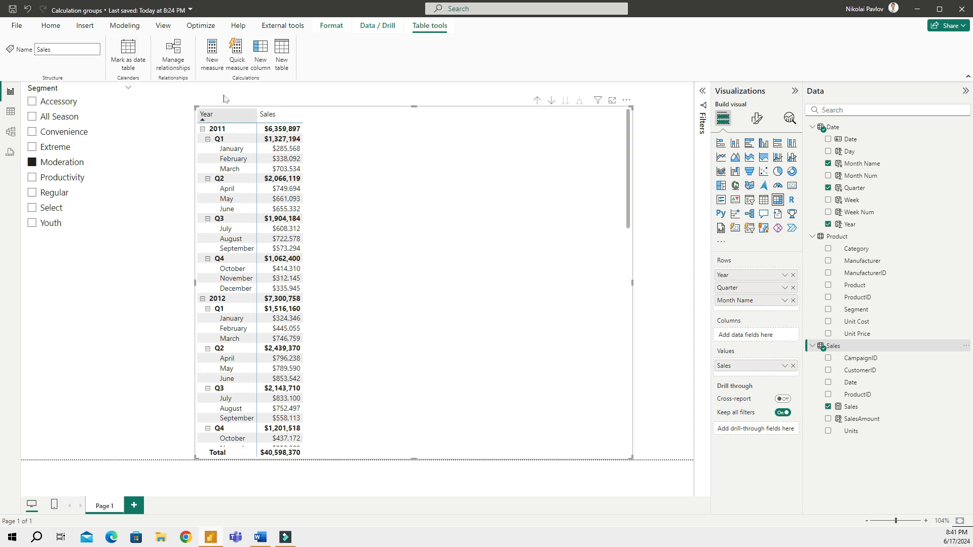
left_click(211, 50)
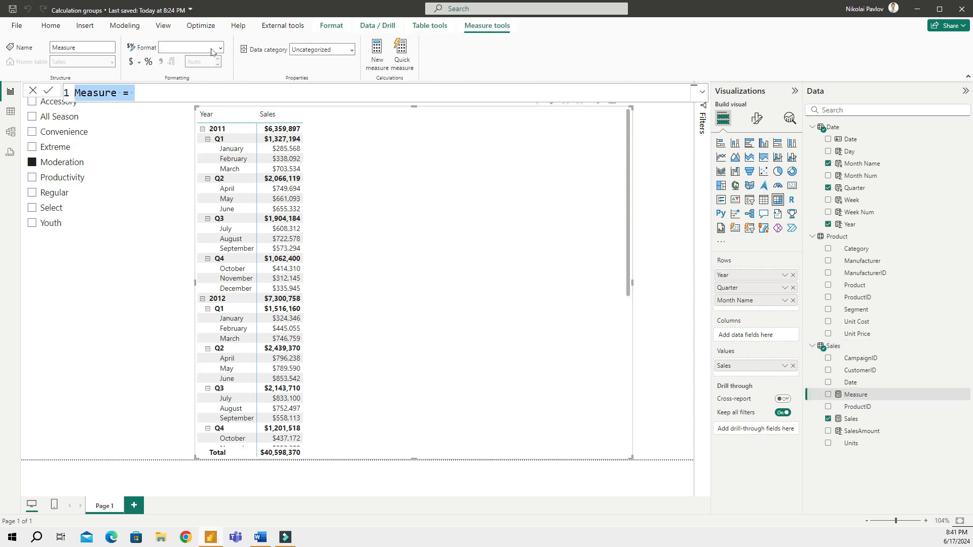
type("Sales")
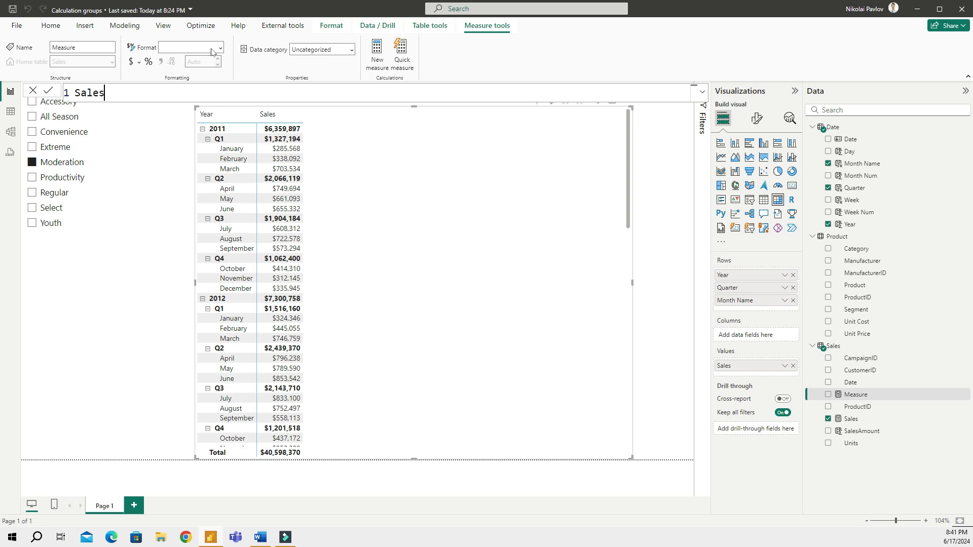
type(" PY = calc")
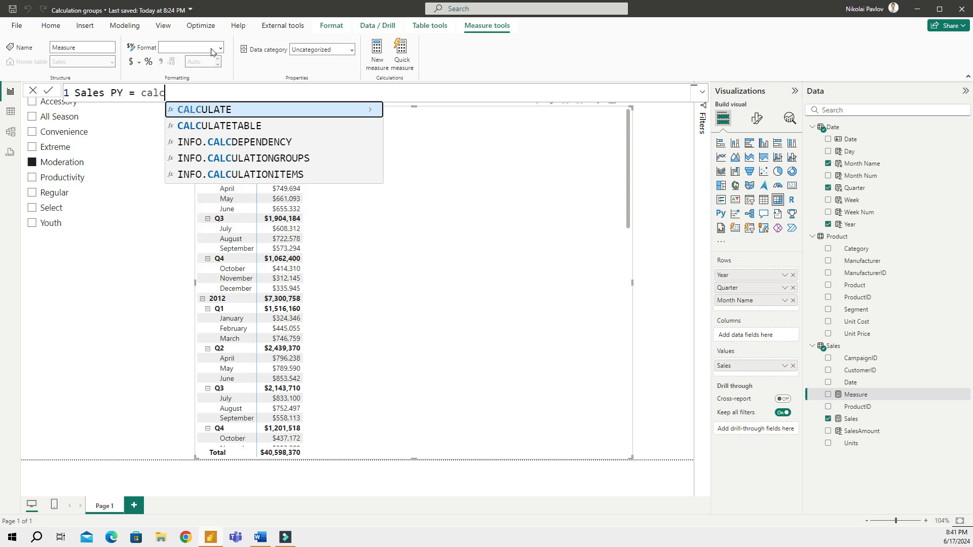
key("Tab")
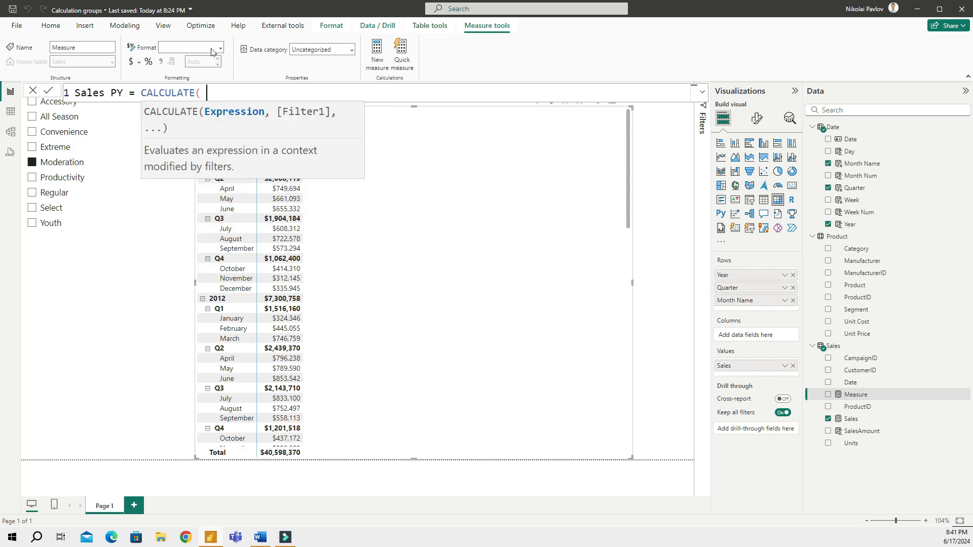
type("sales")
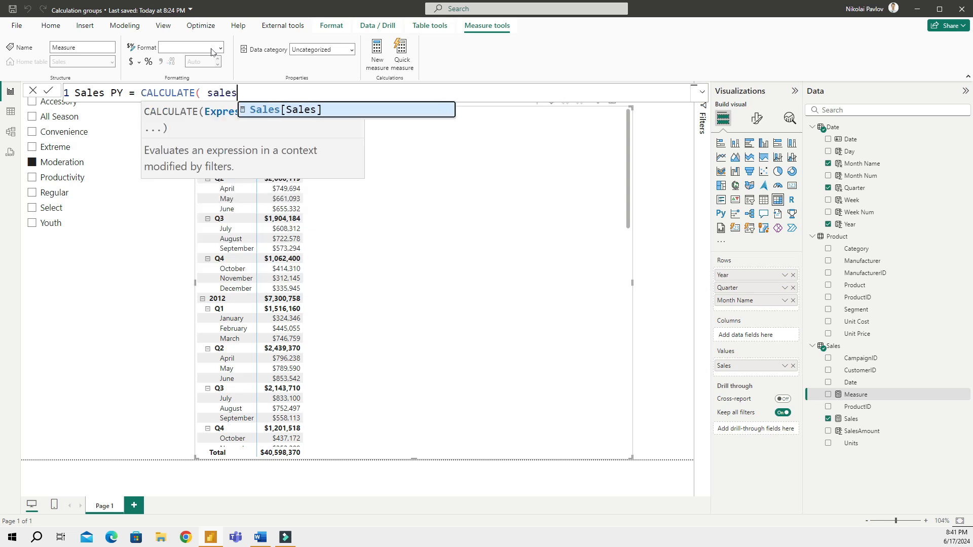
key("Tab")
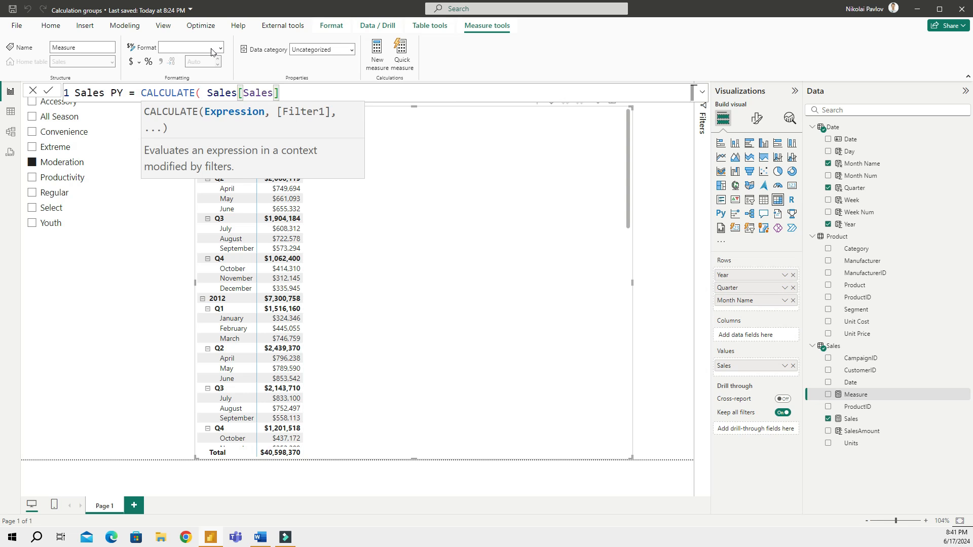
type(",")
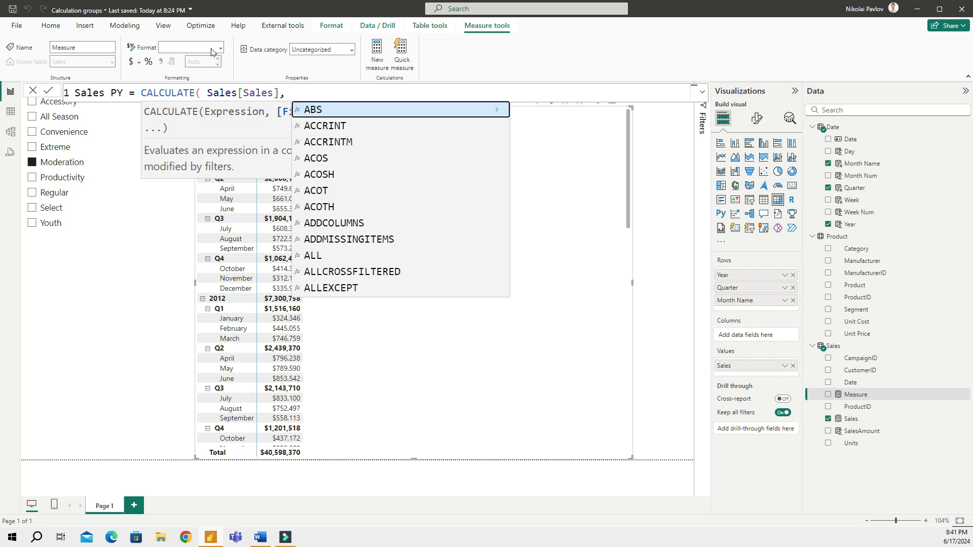
type("sameper")
key("Tab")
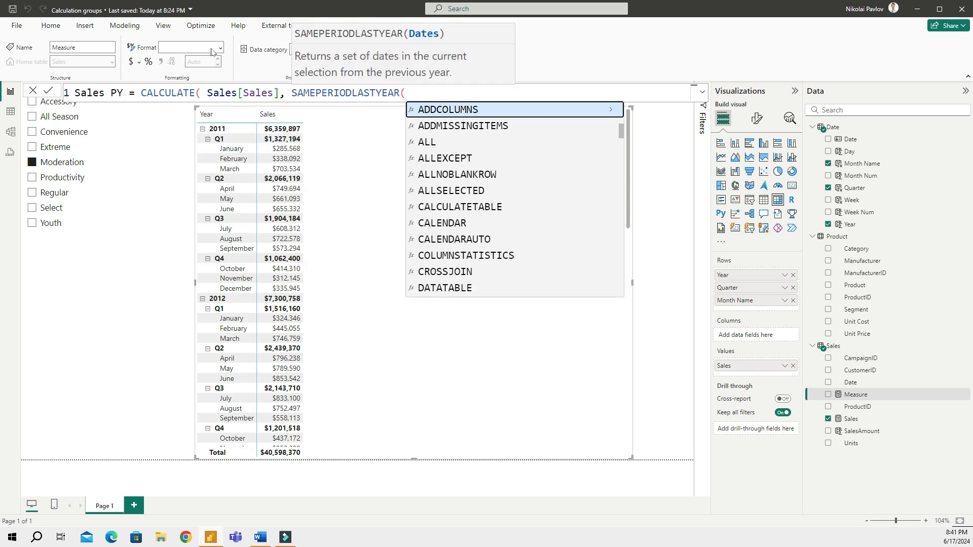
type("date")
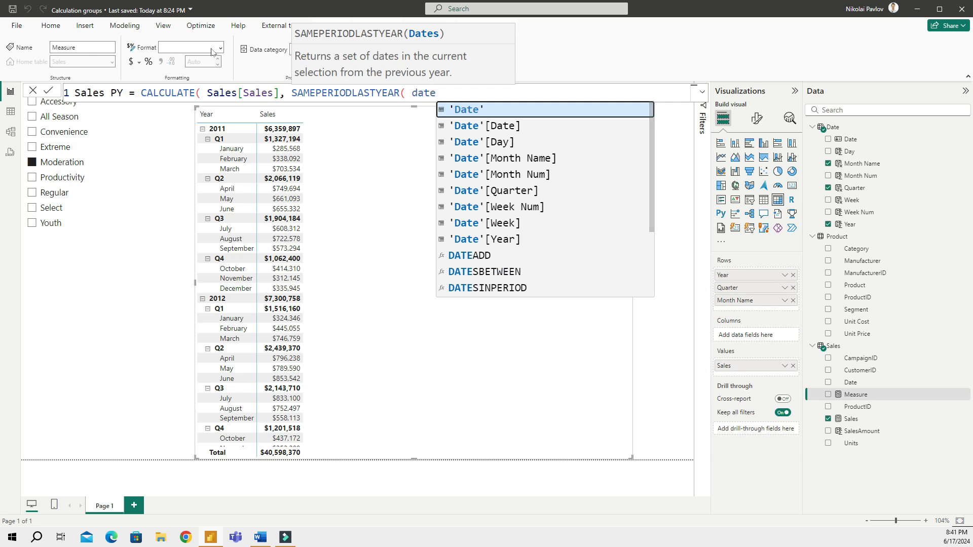
key("Down")
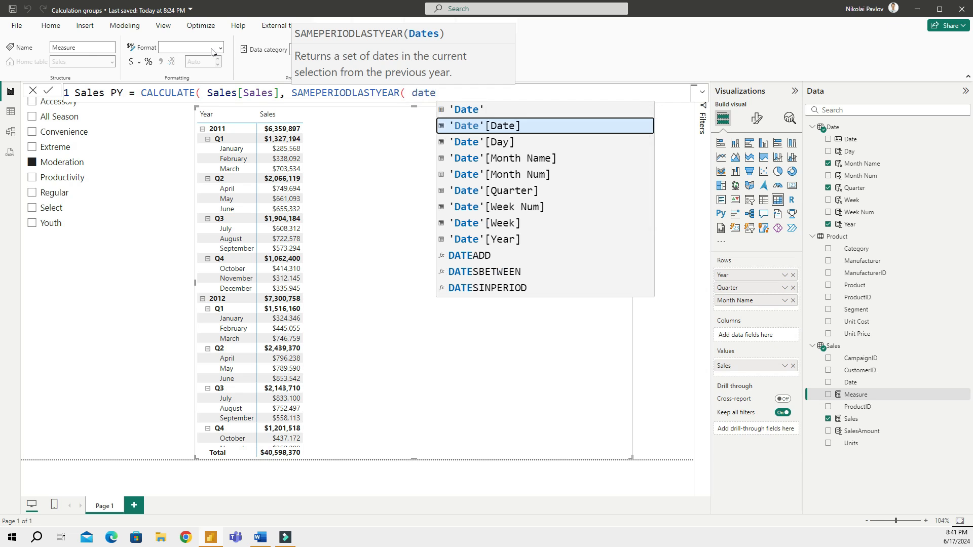
key("Tab")
type("))")
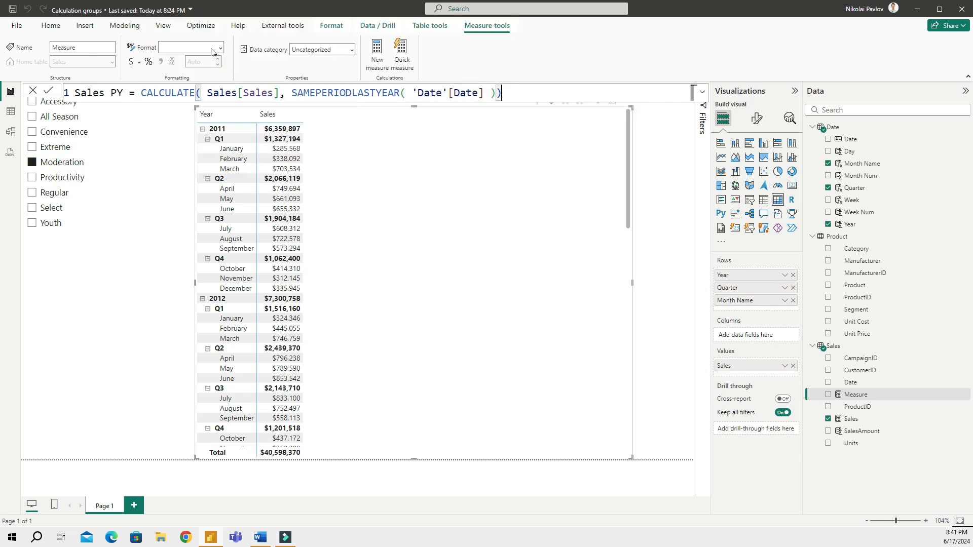
key("Return")
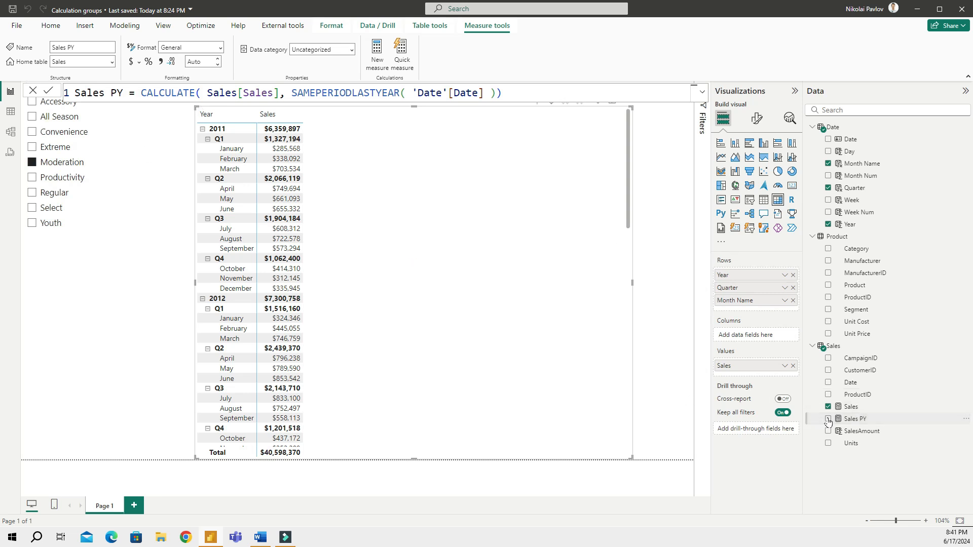
left_click(827, 420)
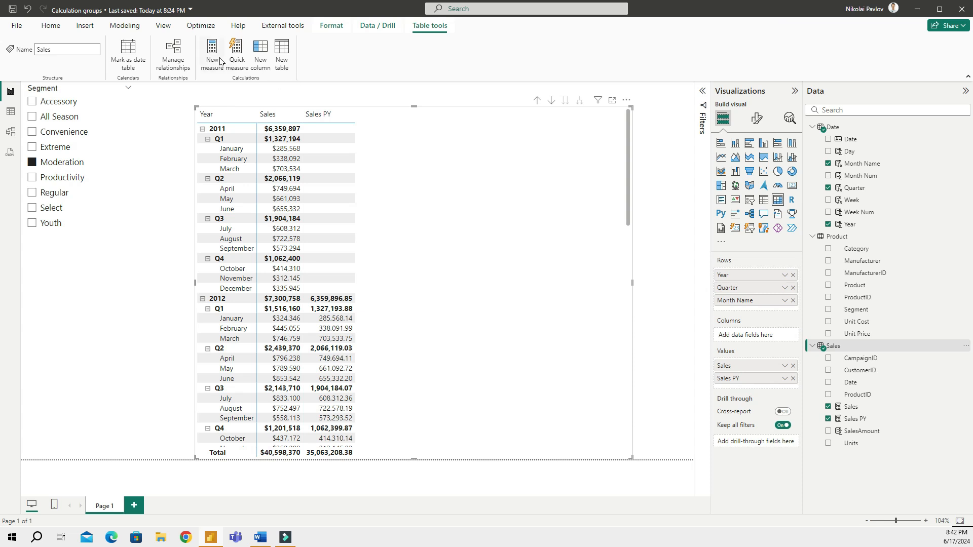
Create Sales YTD = TOTALYTD(Sales[Sales], 'Date'[Date]) and add it as a matrix column
left_click(214, 54)
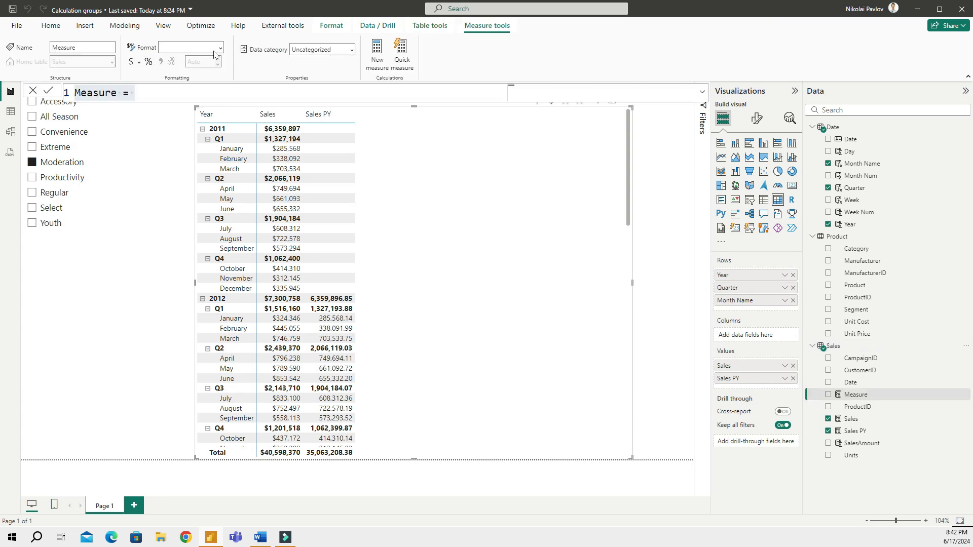
type("Sales")
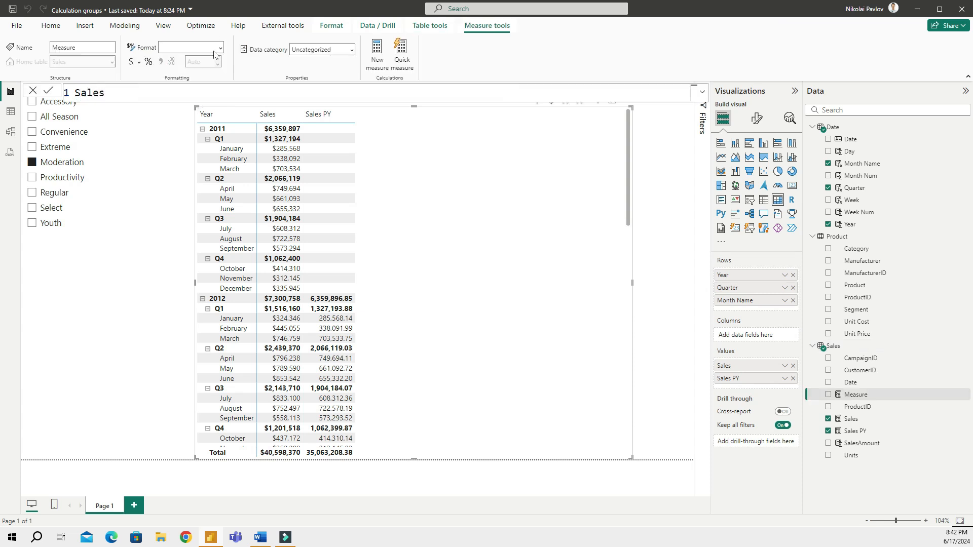
type(" YTD = total")
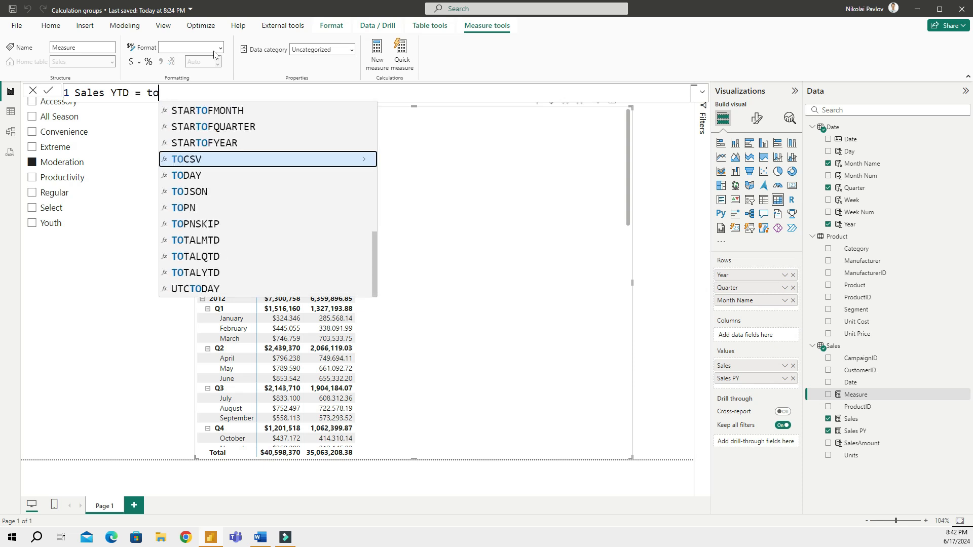
key("Down")
key("Down")
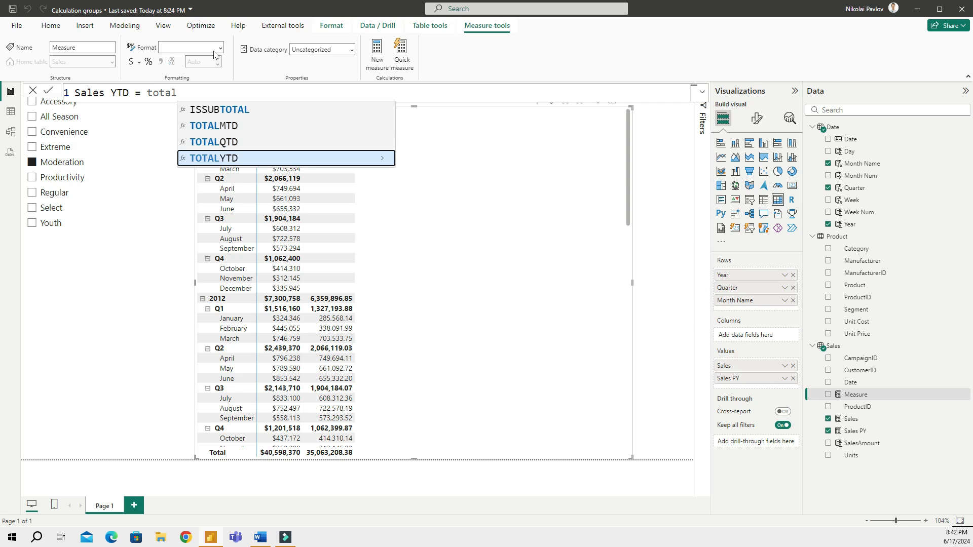
key("Tab")
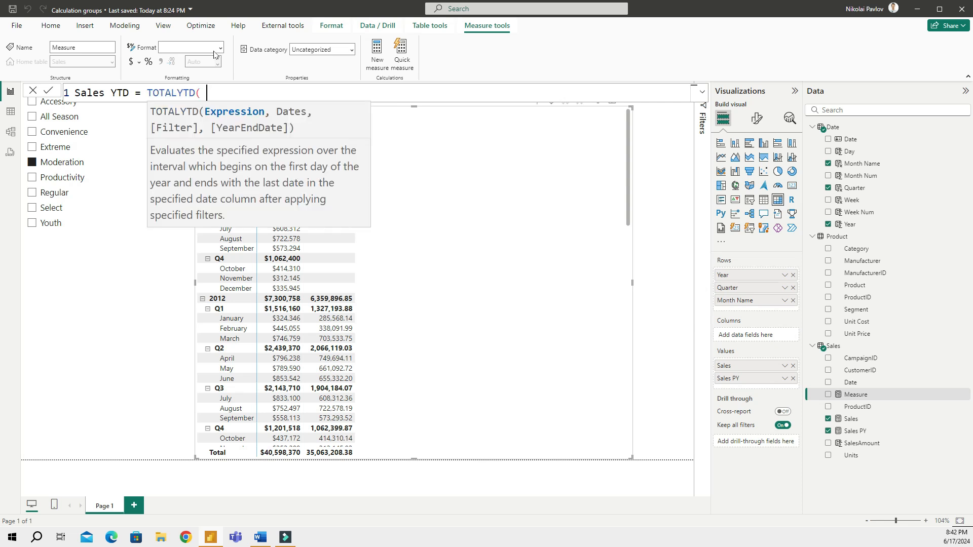
type("sales")
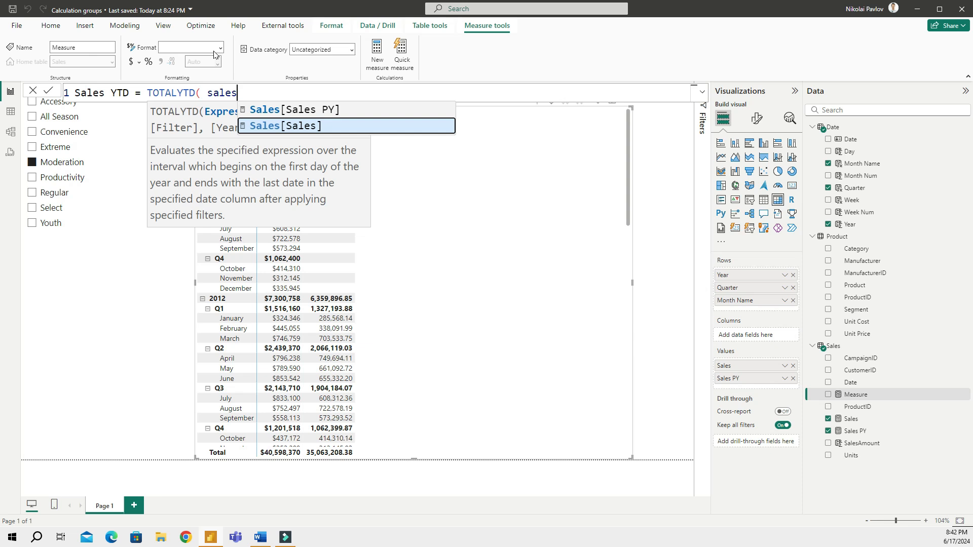
key("Tab")
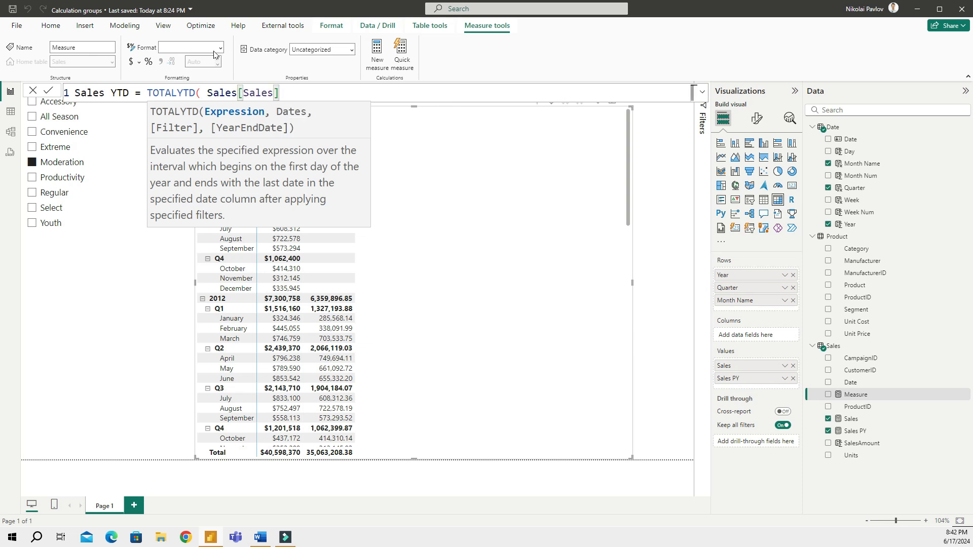
type(", ")
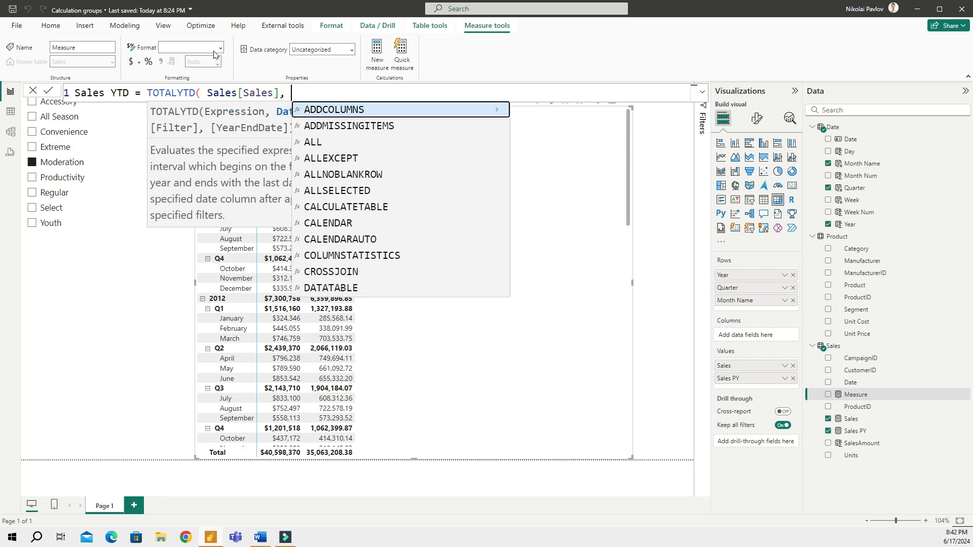
type("date")
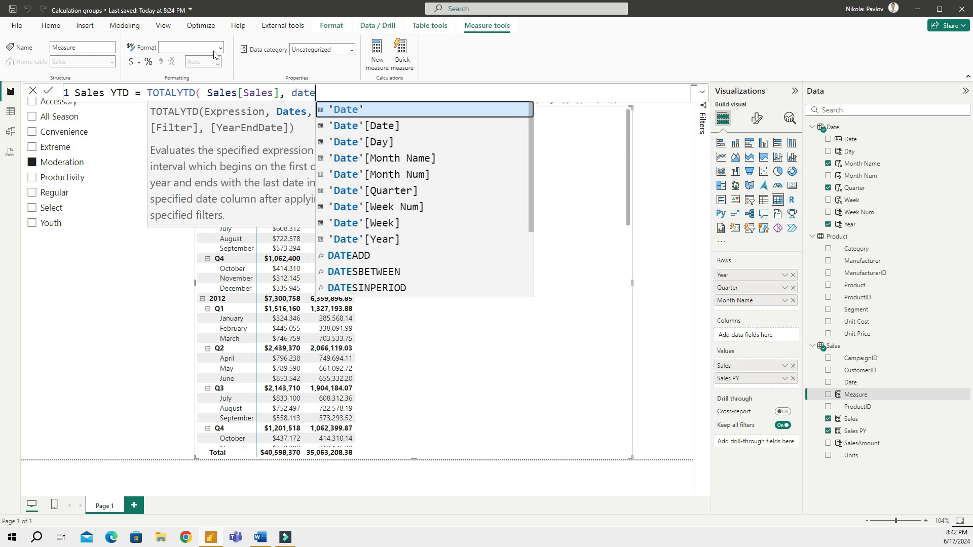
key("Down")
key("Tab")
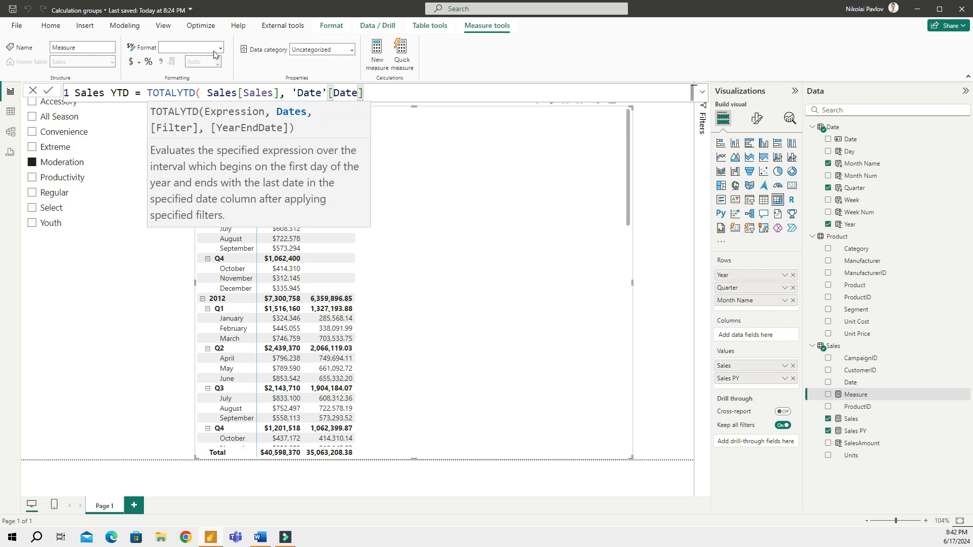
type(")")
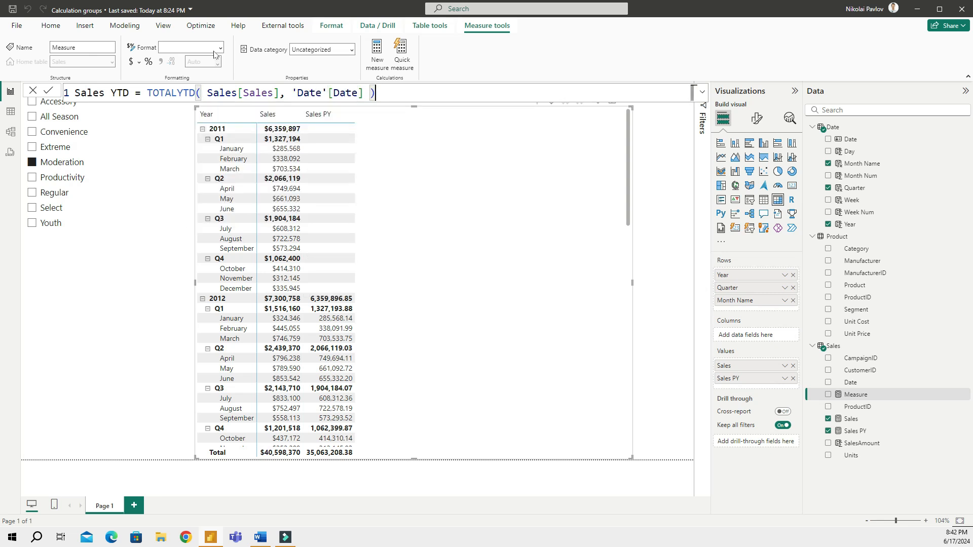
key("Return")
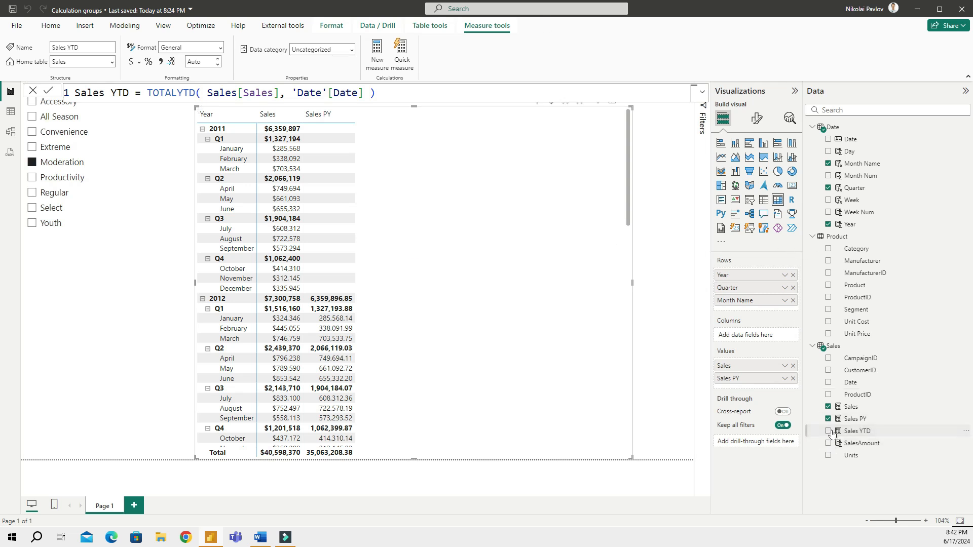
left_click(828, 431)
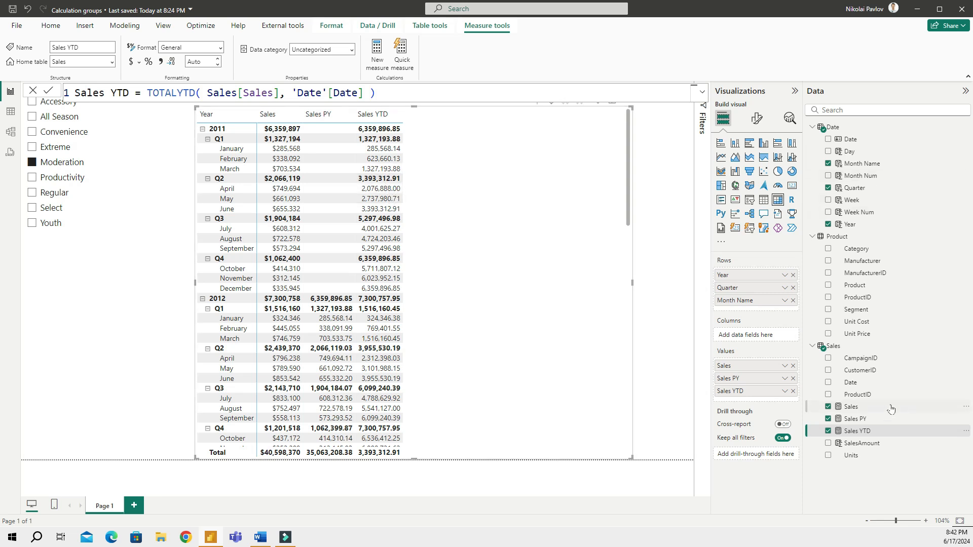
left_click(845, 346)
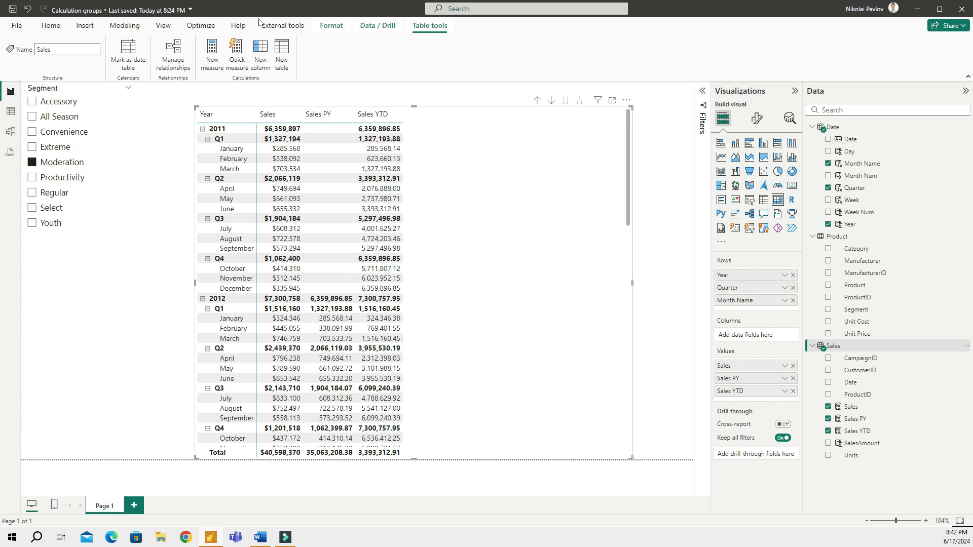
Start a Running Total measure as CALCULATE(Sales[Sales], ...) in the Sales table
left_click(213, 54)
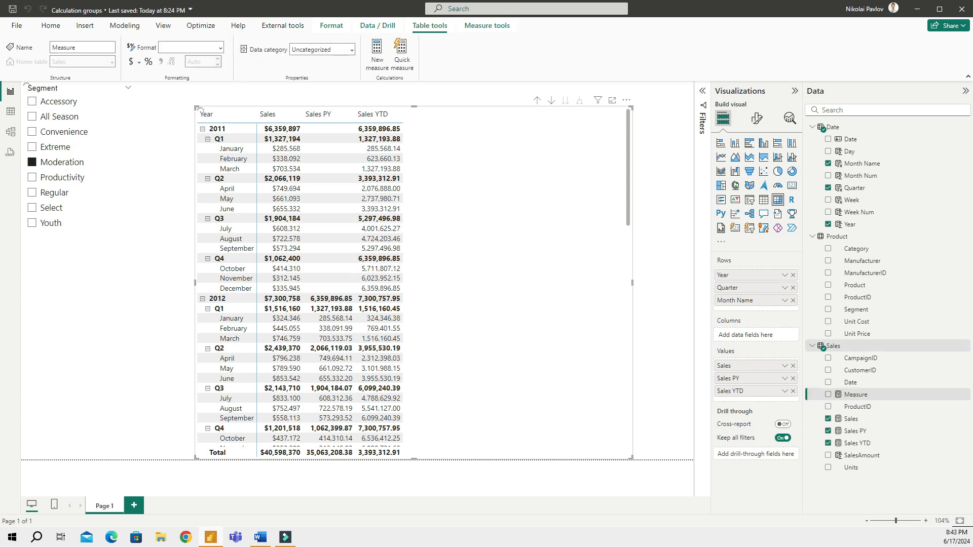
type("Sale")
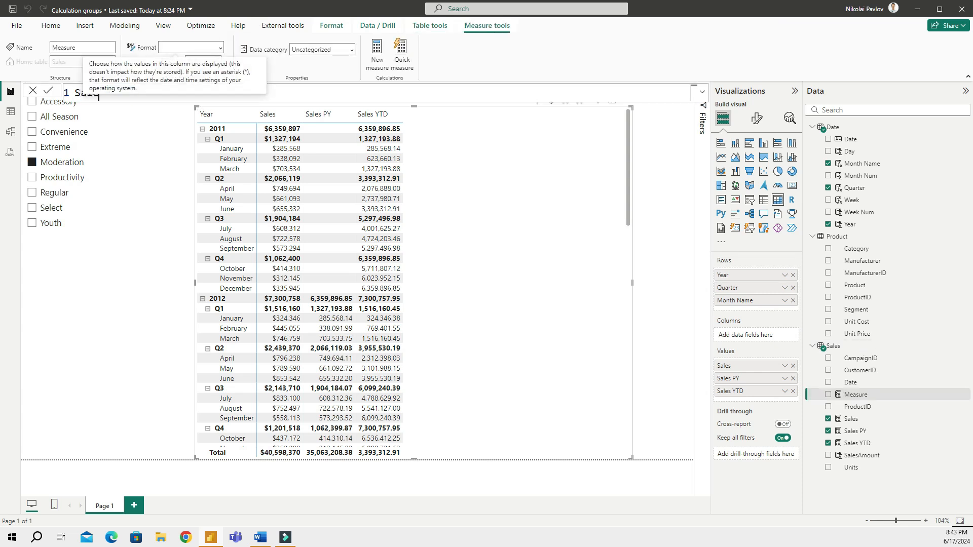
type("s")
key("BackSpace")
key("BackSpace")
key("BackSpace")
key("BackSpace")
key("BackSpace")
type("Runnin")
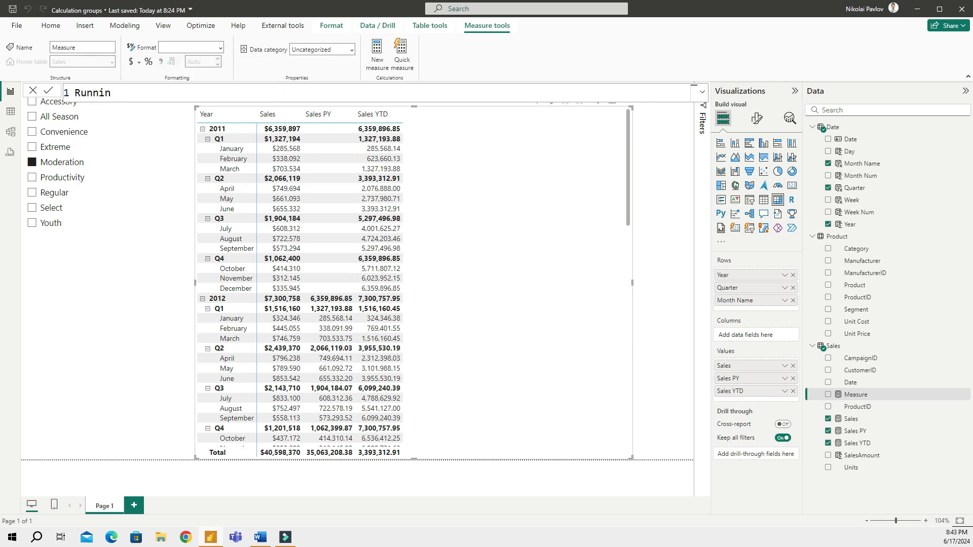
type("g Total = calc")
key("Tab")
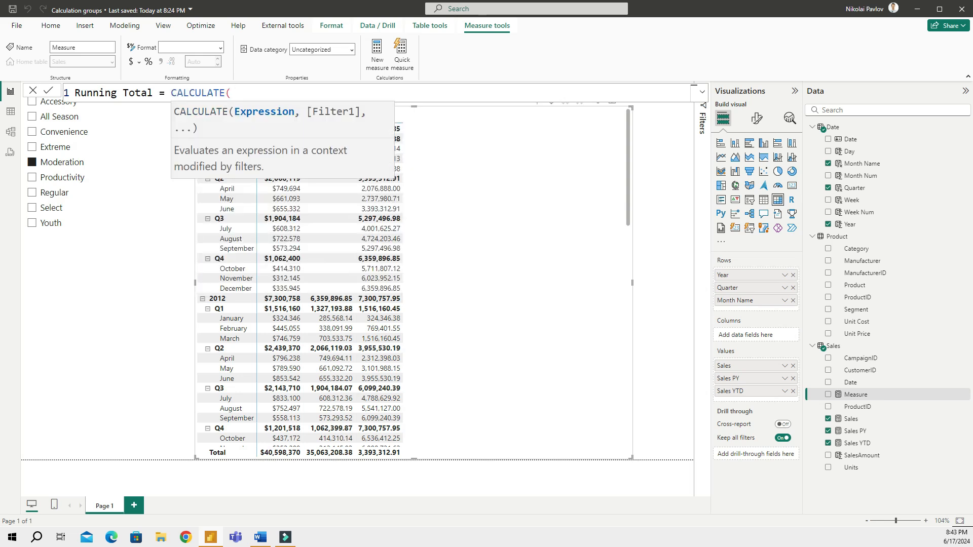
type("saes")
key("BackSpace")
key("BackSpace")
type("les")
key("Tab")
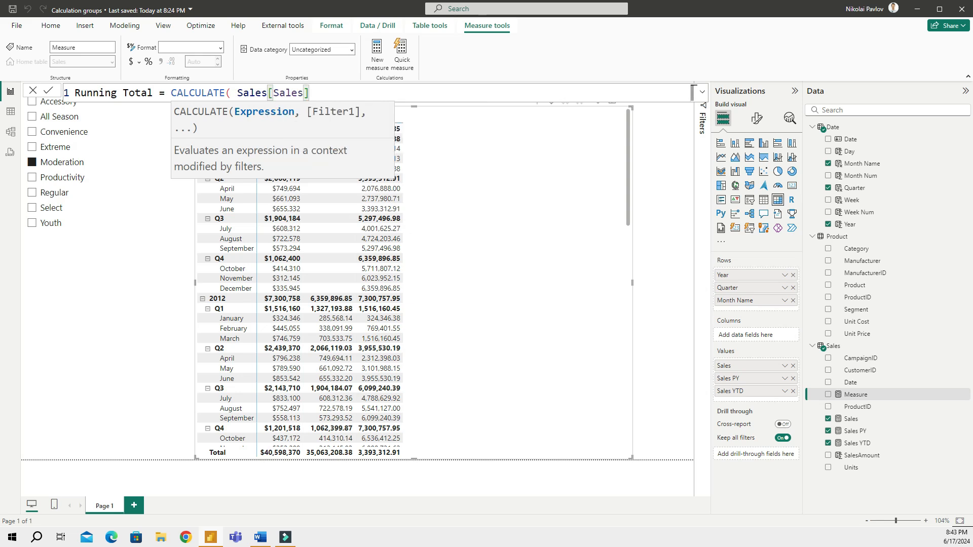
type(",")
key("shift+Return")
Finish it with FILTER(ALLSELECTED('Date'), 'Date'[Date] <= MAX('Date'[Date])) and add it to the matrix
type("FILTER( ")
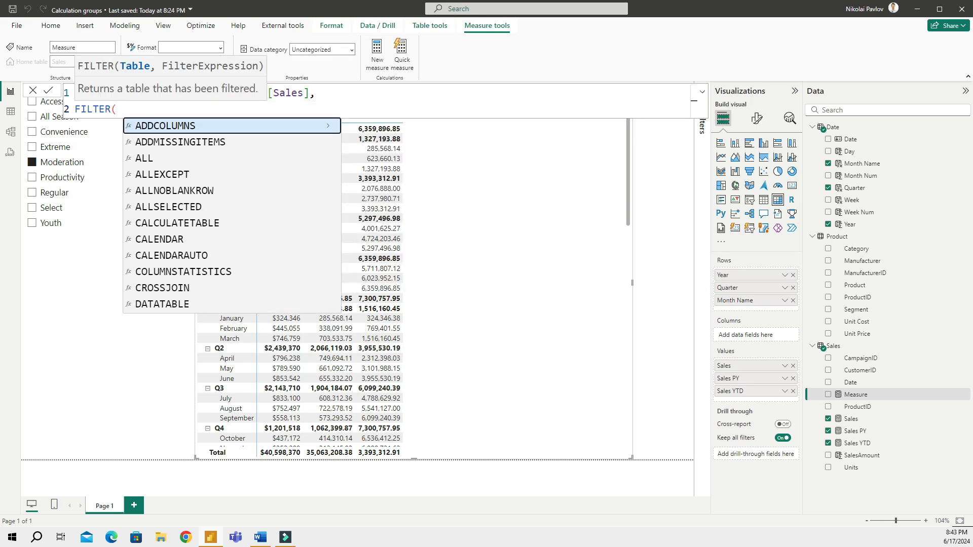
type("allsel")
key("Tab")
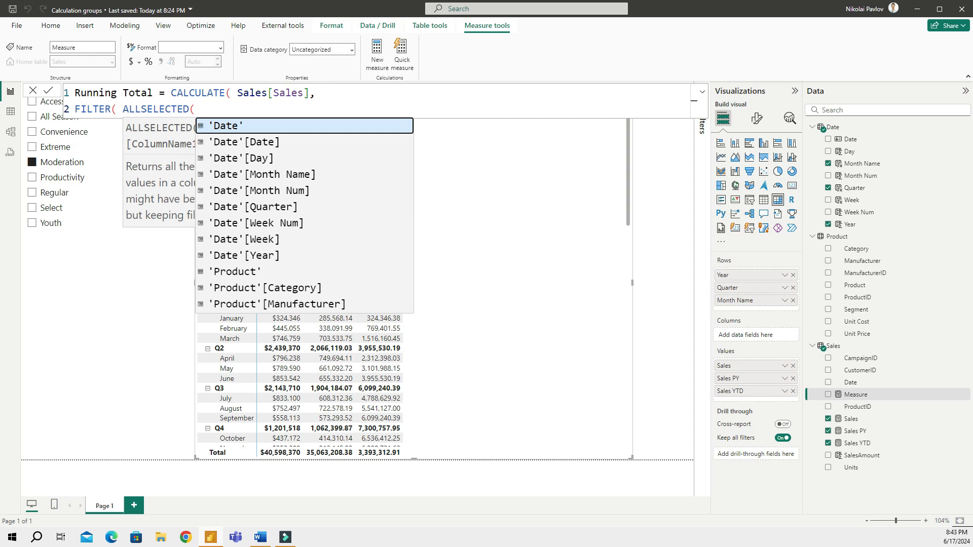
type("date")
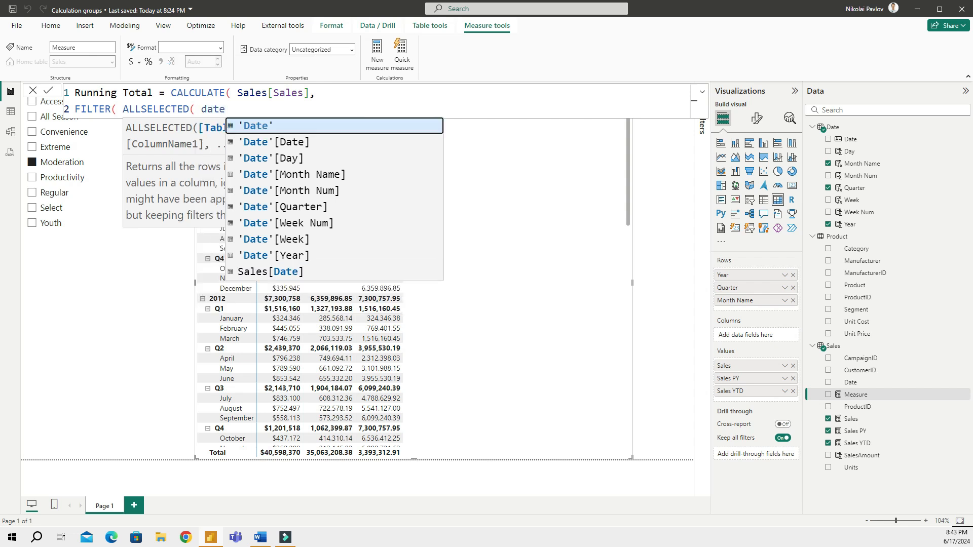
key("Tab")
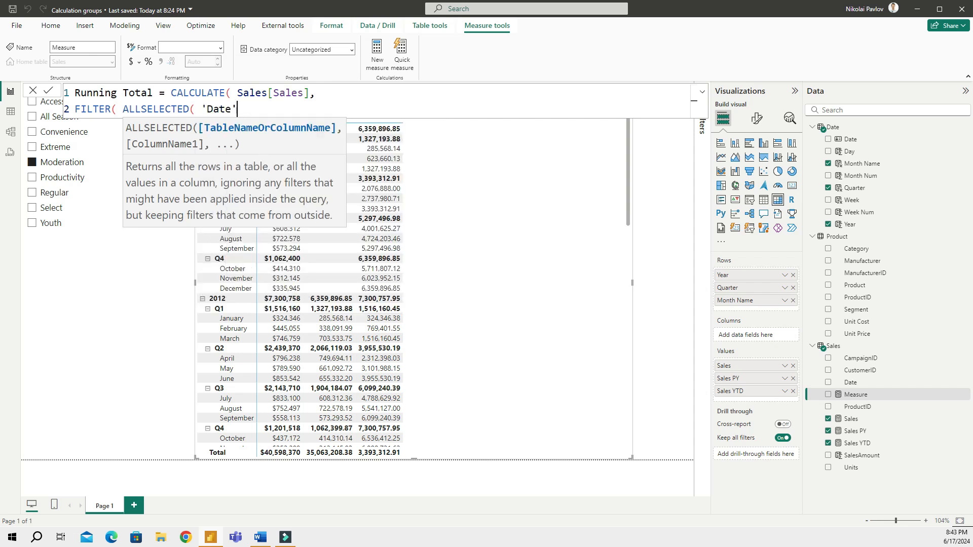
type("), ")
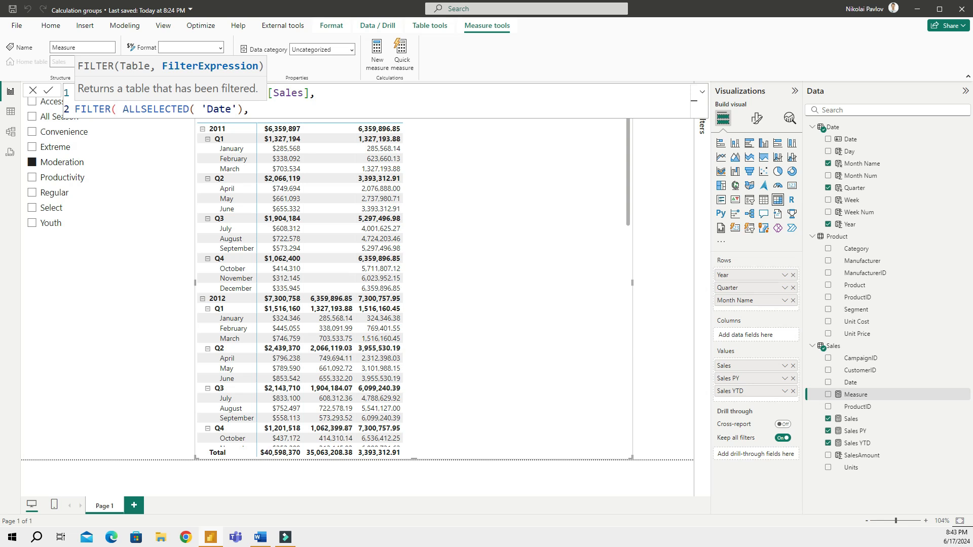
type("date")
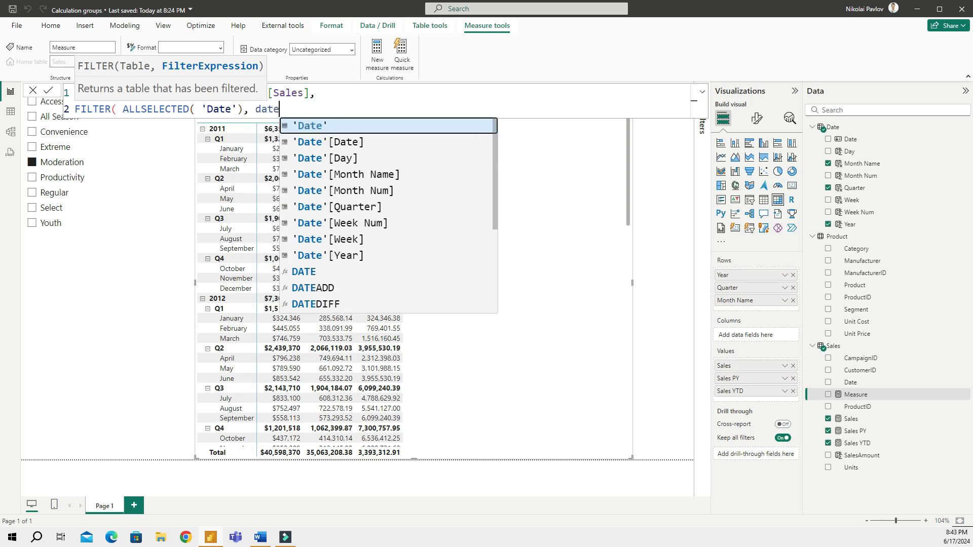
key("Down")
key("Tab")
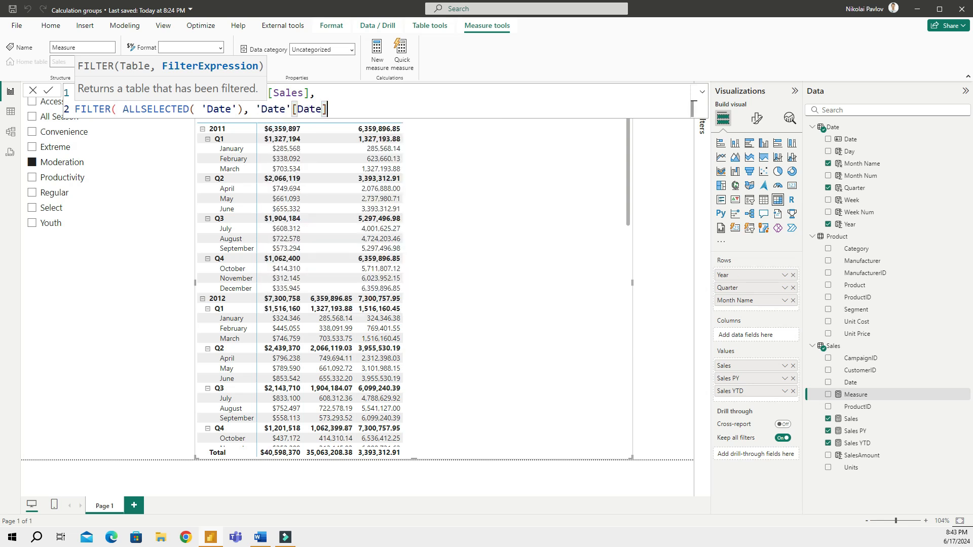
type("<= max")
key("Tab")
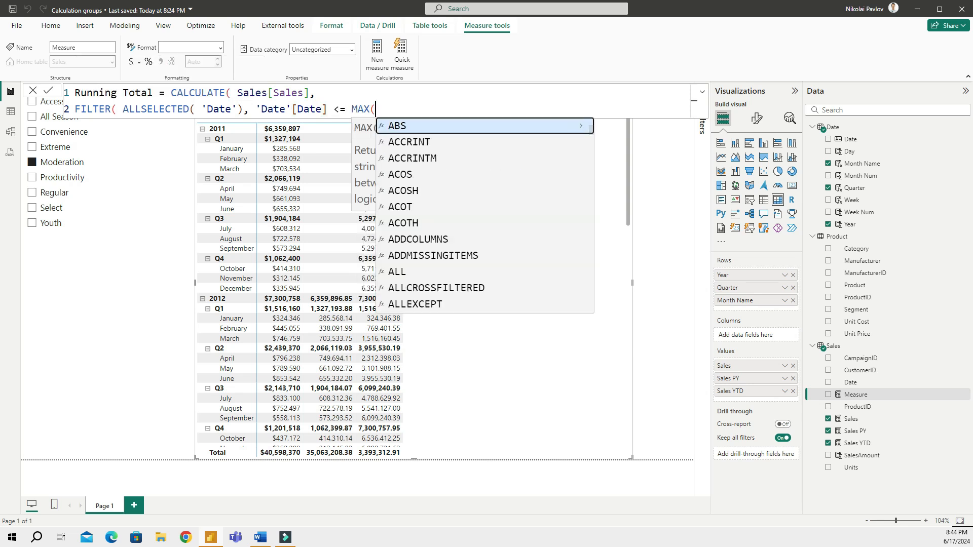
type("ate'[Date")
key("Down")
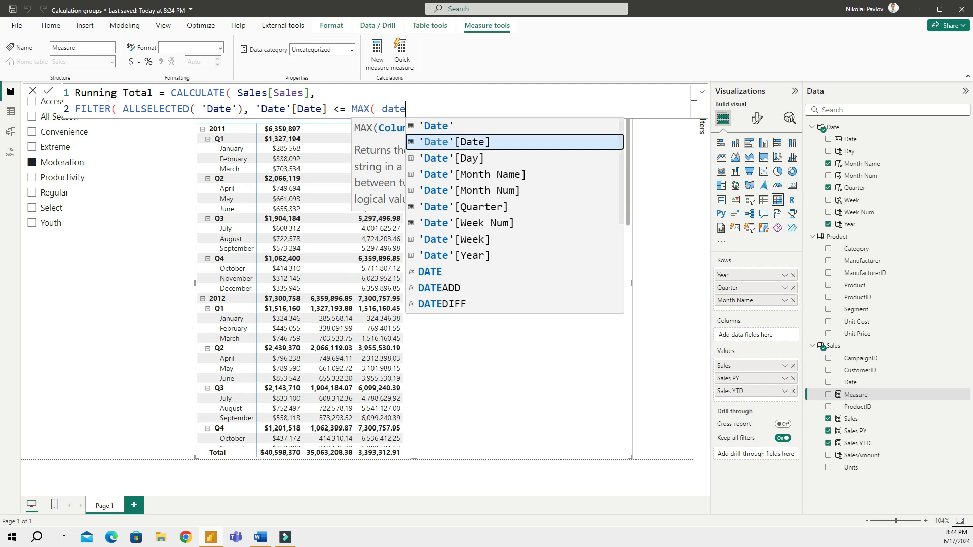
key("Tab")
type("))")
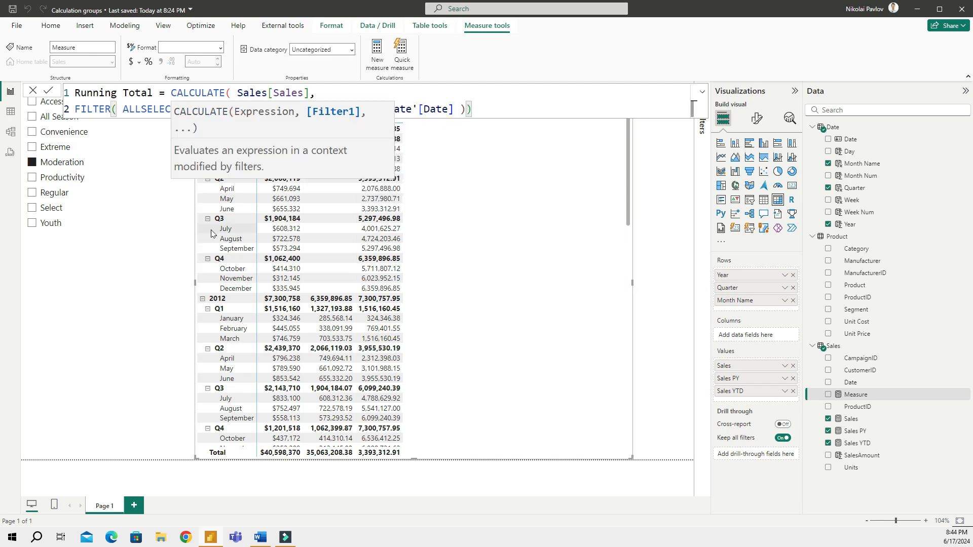
type(")")
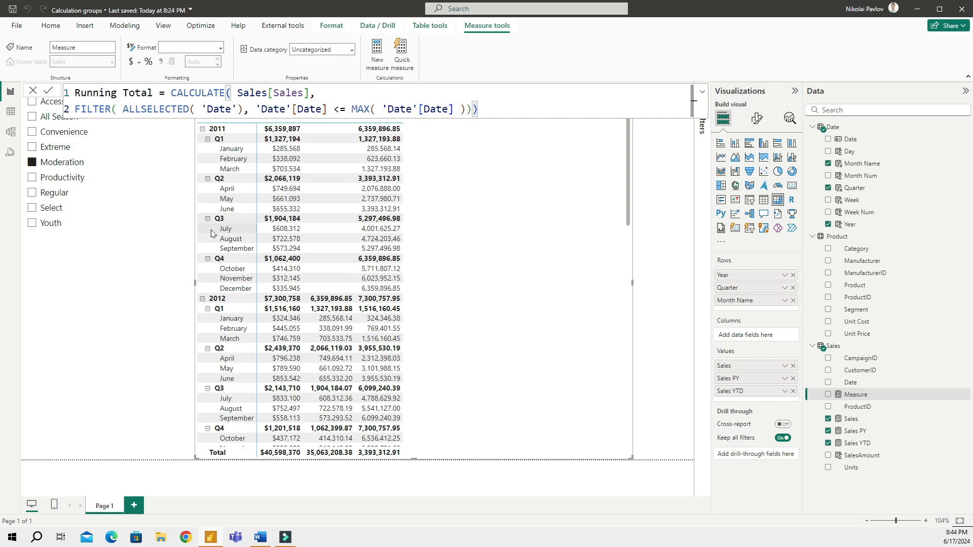
key("Return")
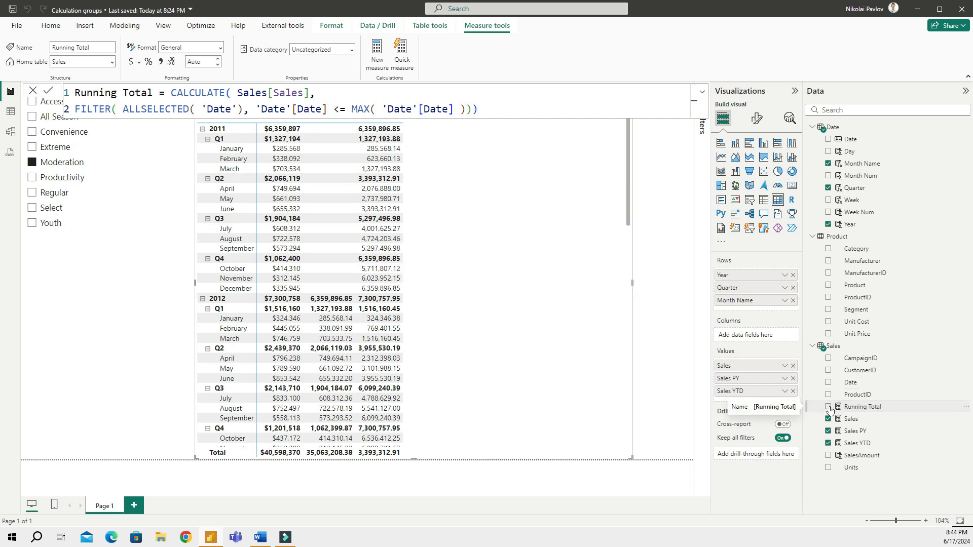
left_click(829, 407)
Close the formula editor and return to the report canvas
left_click(548, 191)
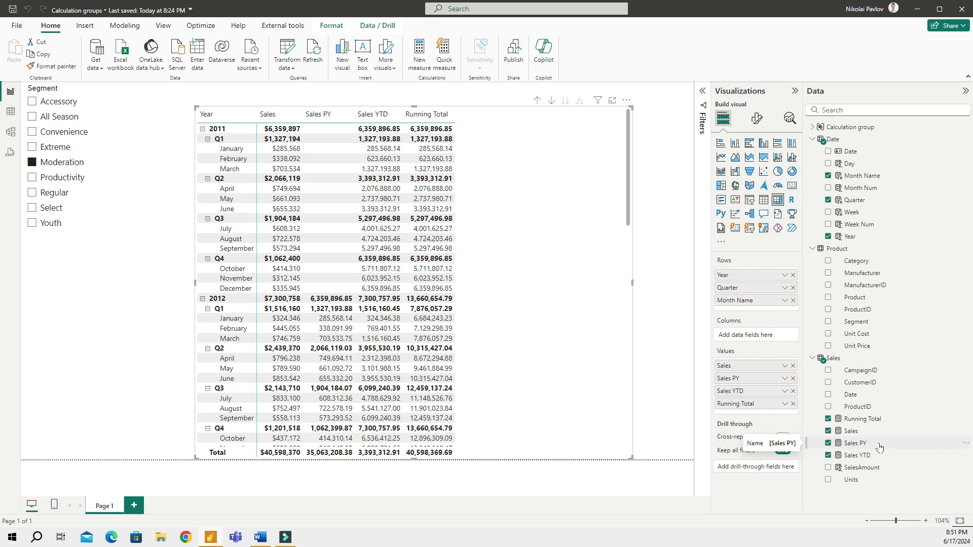
Delete the Sales PY, Sales YTD and Running Total measures from the model
left_click(966, 447)
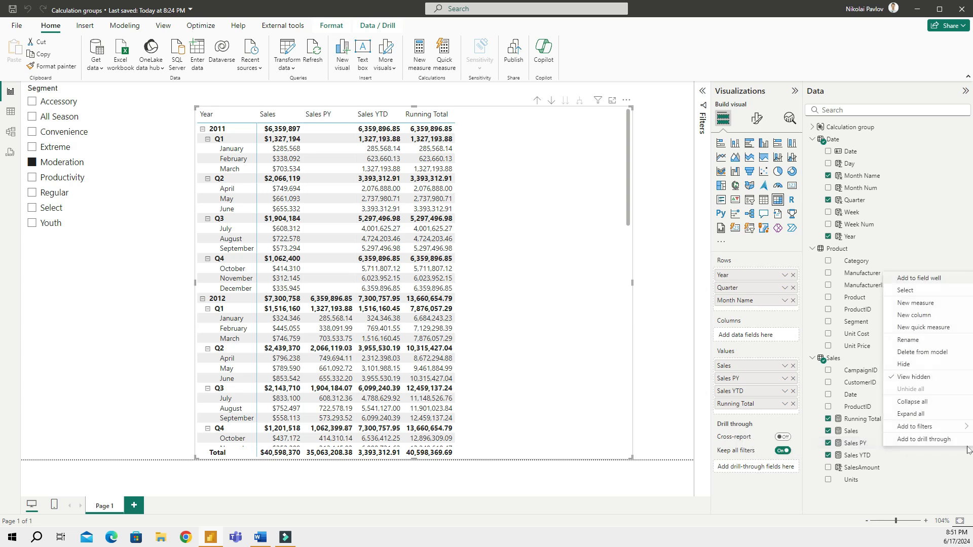
left_click(933, 354)
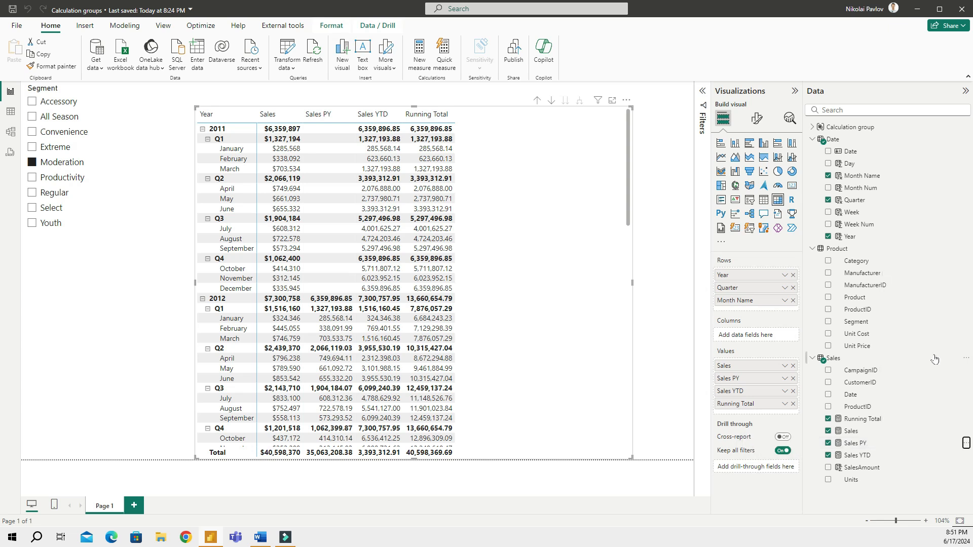
left_click(546, 291)
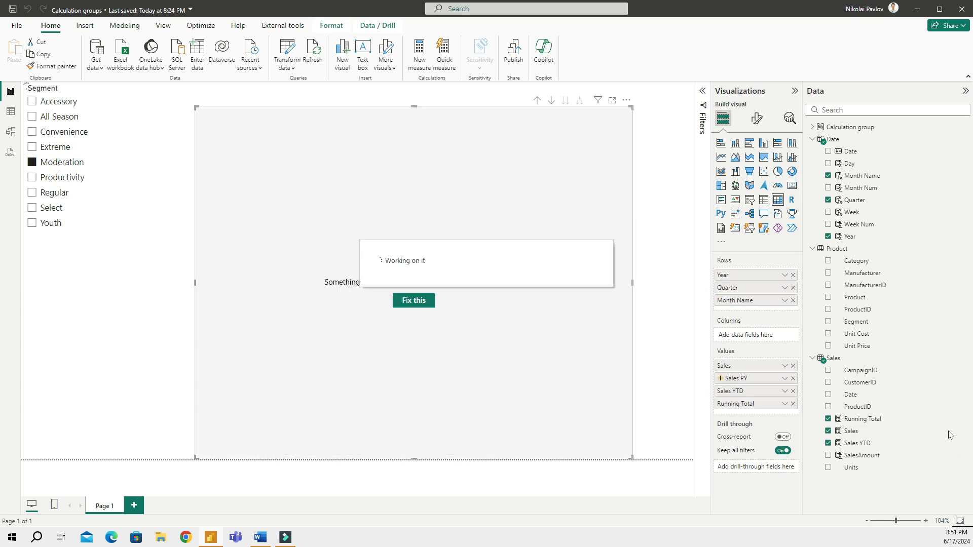
left_click(864, 444)
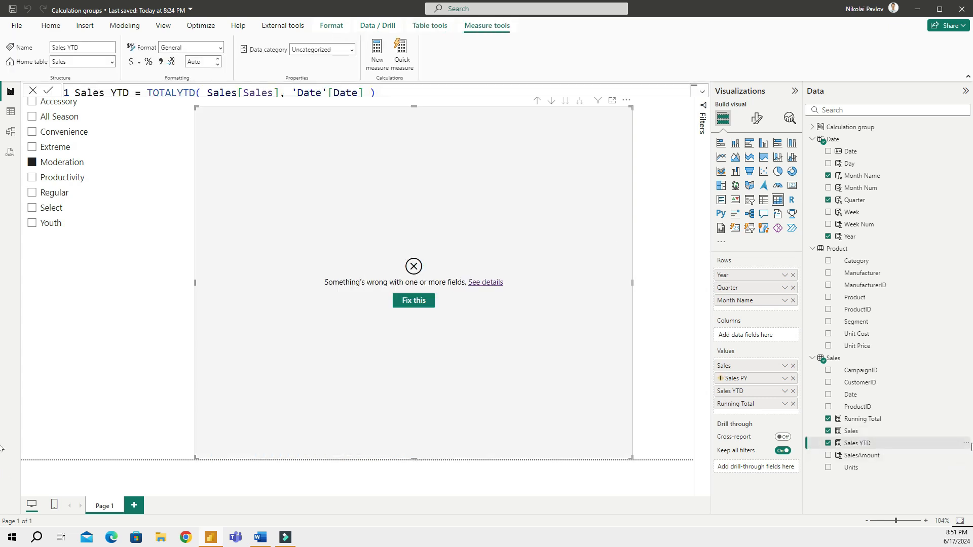
left_click(966, 443)
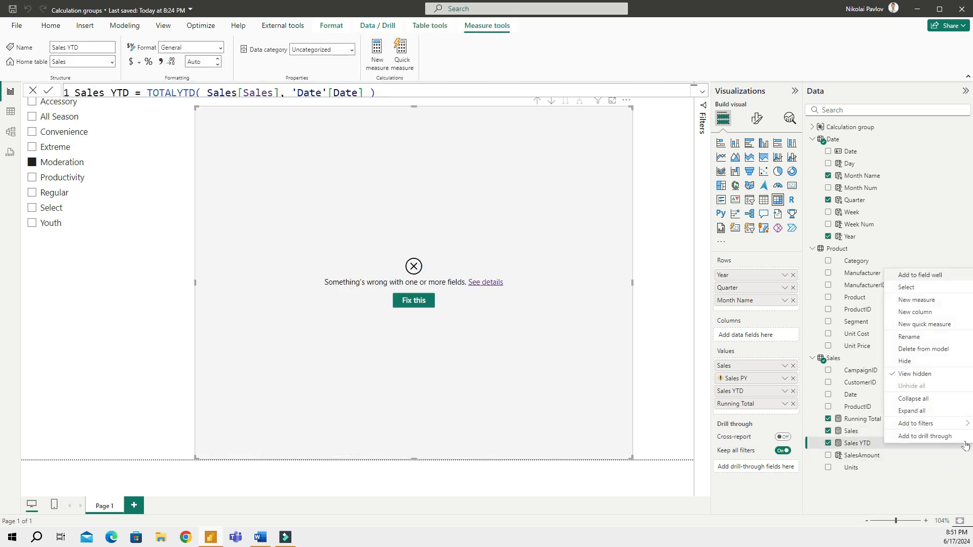
left_click(923, 349)
left_click(545, 292)
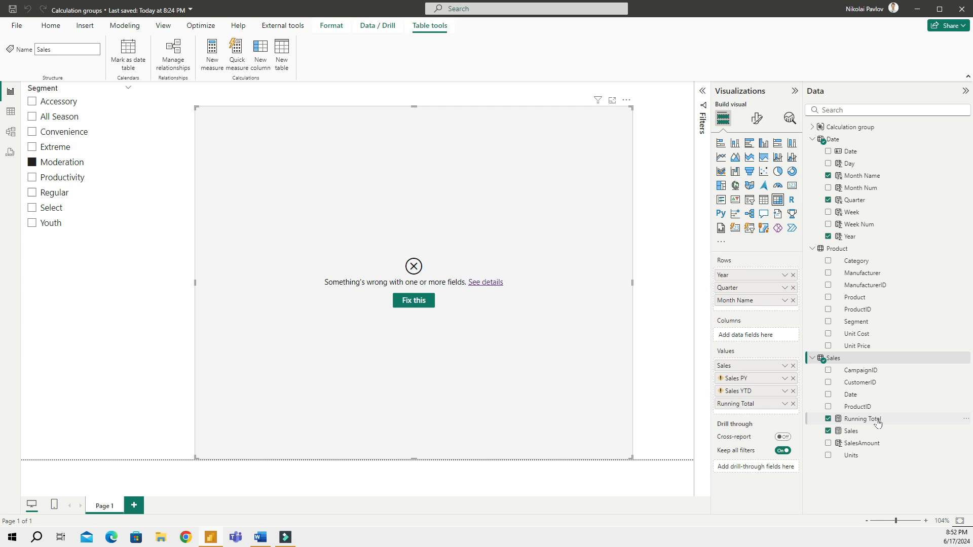
left_click(878, 420)
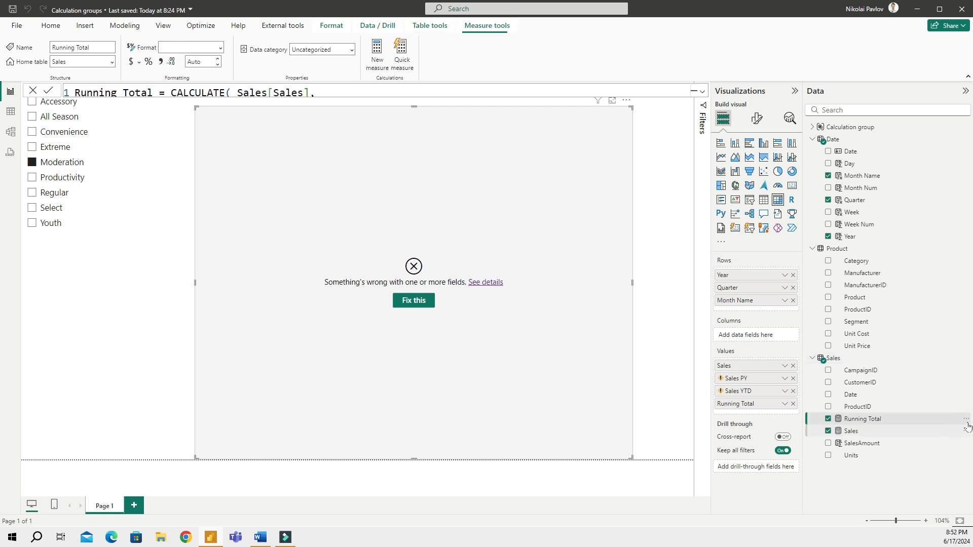
right_click(935, 419)
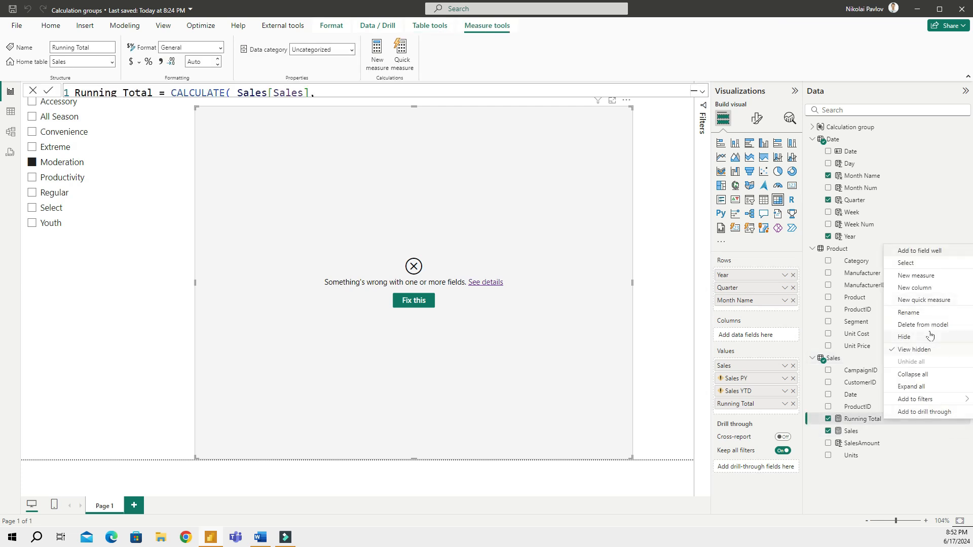
left_click(929, 326)
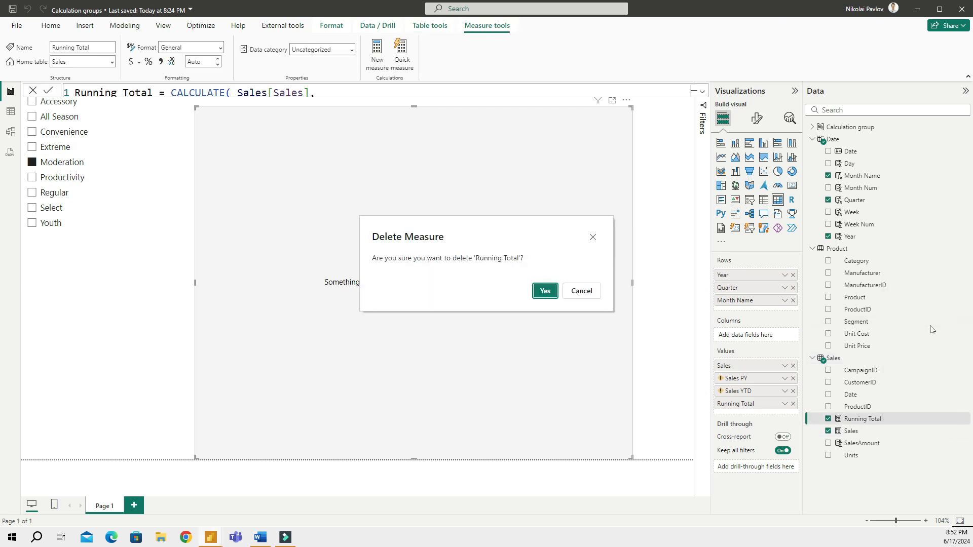
left_click(545, 291)
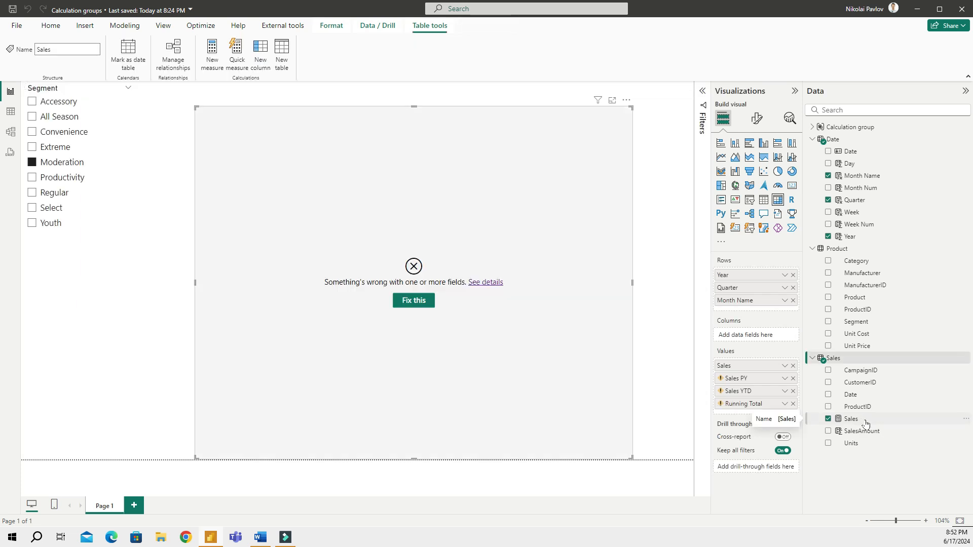
Clear the three broken fields from the matrix and show the model diagram
left_click(862, 420)
left_click(793, 378)
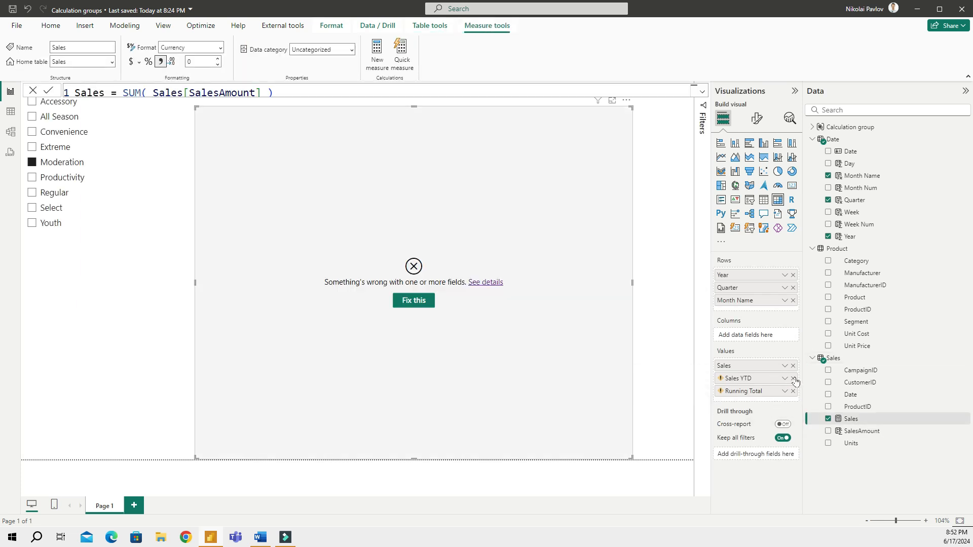
left_click(794, 378)
left_click(794, 378)
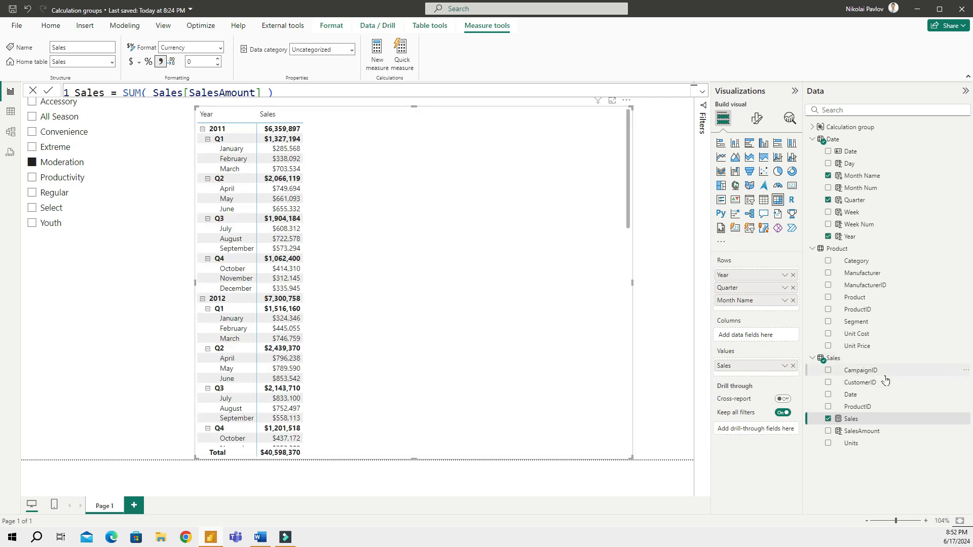
left_click(32, 91)
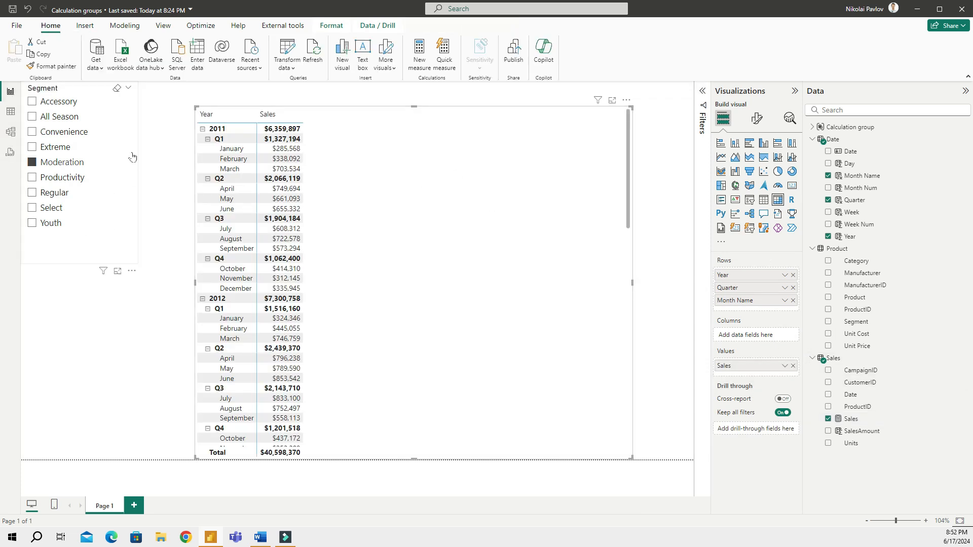
left_click(10, 132)
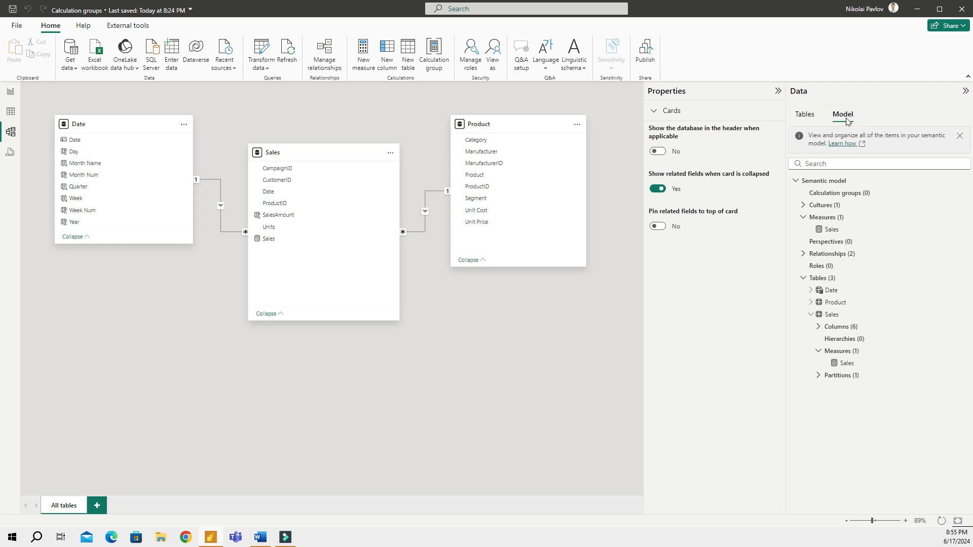
Select the empty Calculation groups (0) entry to view its precedence settings
left_click(836, 193)
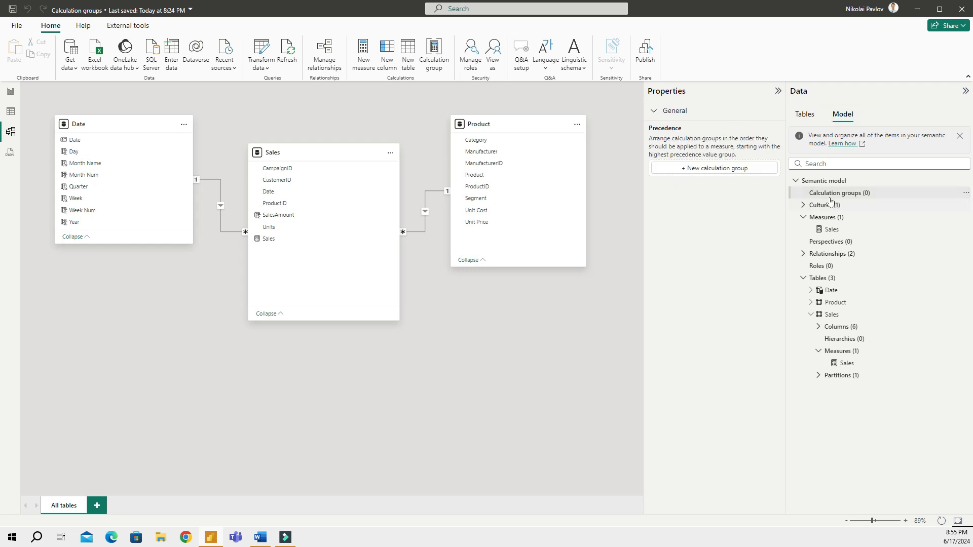
left_click(866, 198)
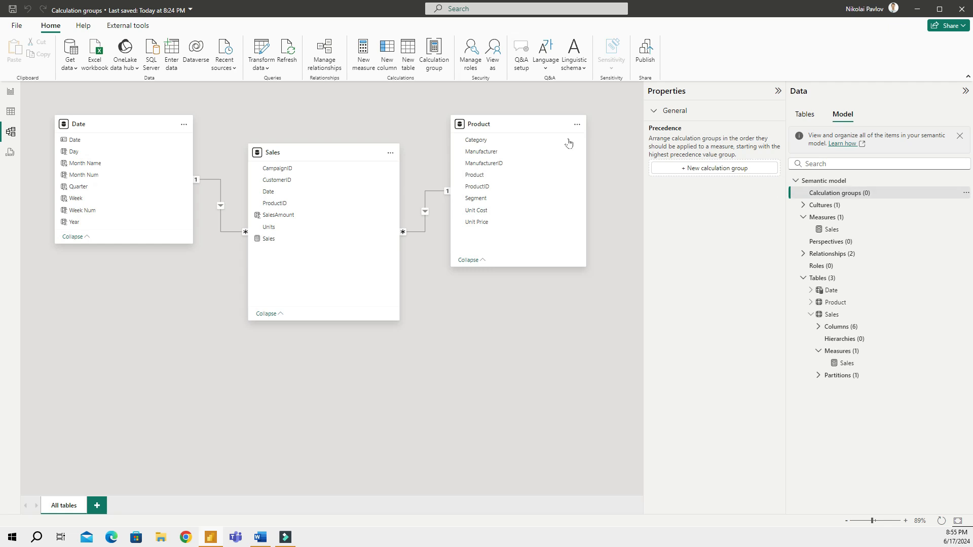
Create a new calculation group, then begin renaming its calculation group column
left_click(433, 71)
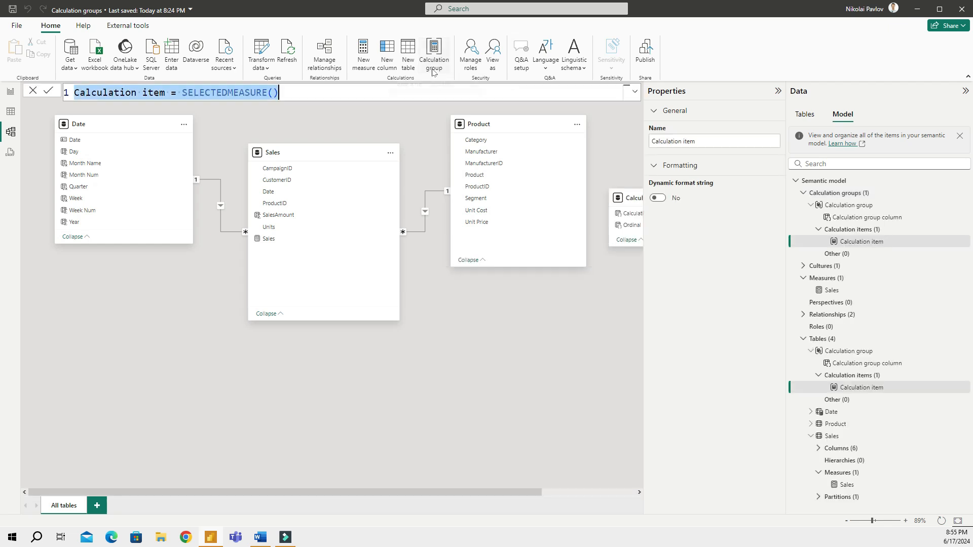
left_click(873, 242)
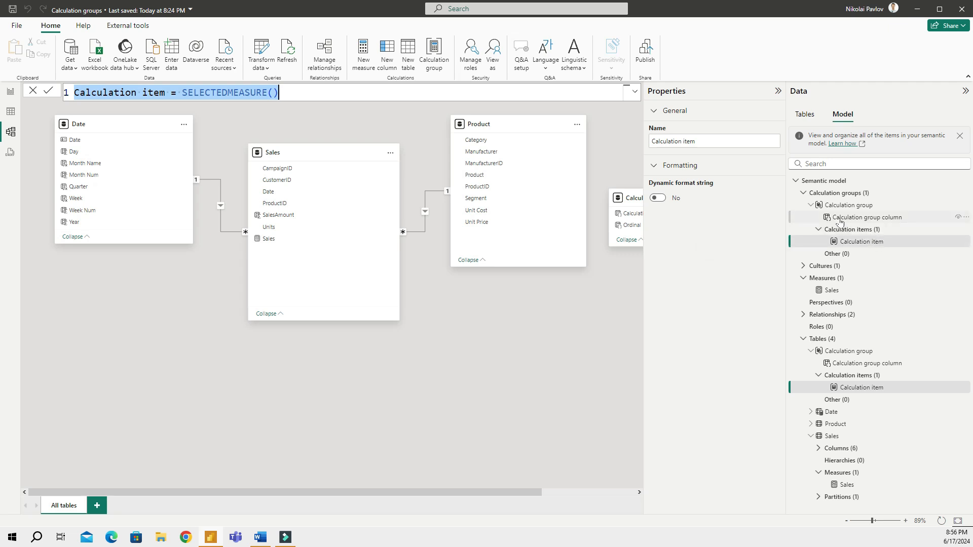
double_click(867, 217)
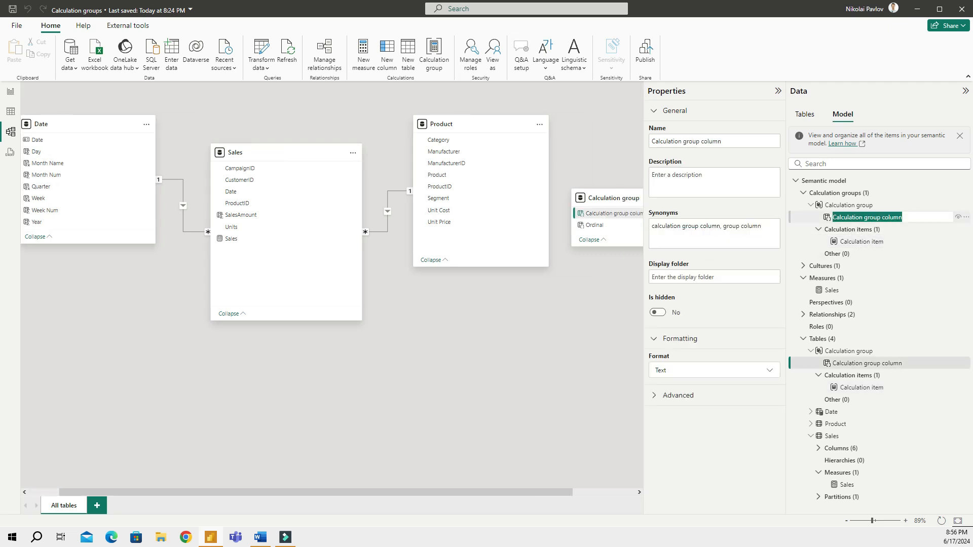
Name the column Time-intelligence and the calculation group table Time-intelligence group
type("Time-")
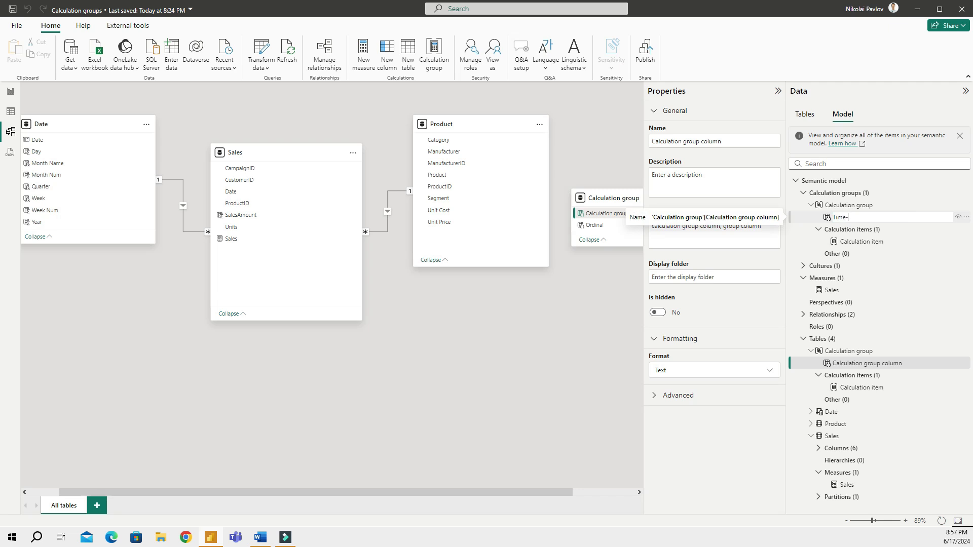
type("intelligence")
key("Return")
double_click(861, 205)
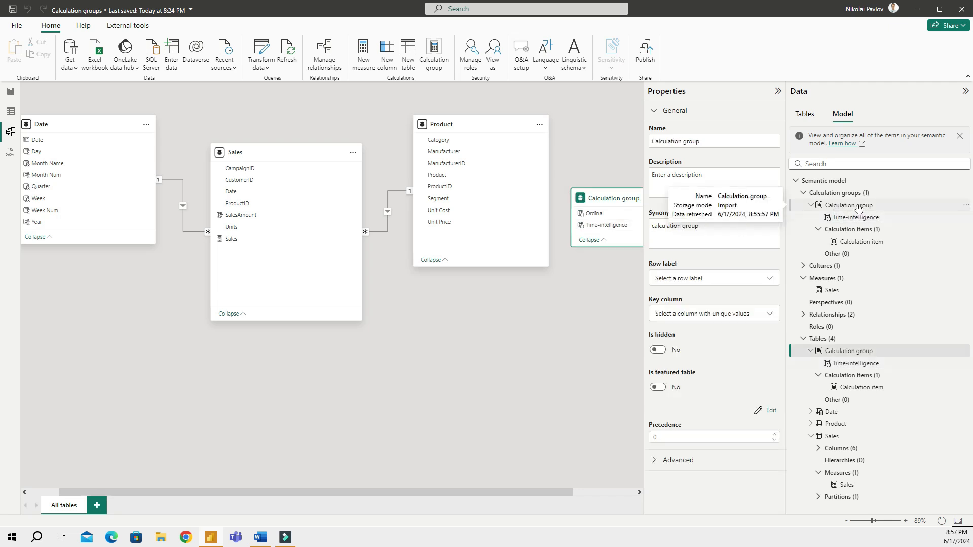
type("T")
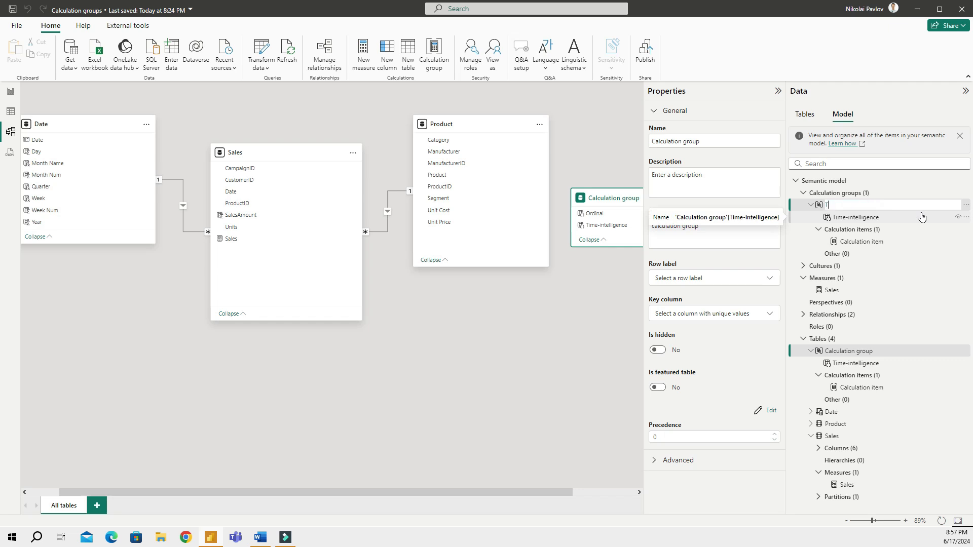
type("ime-intelligence group")
key("Return")
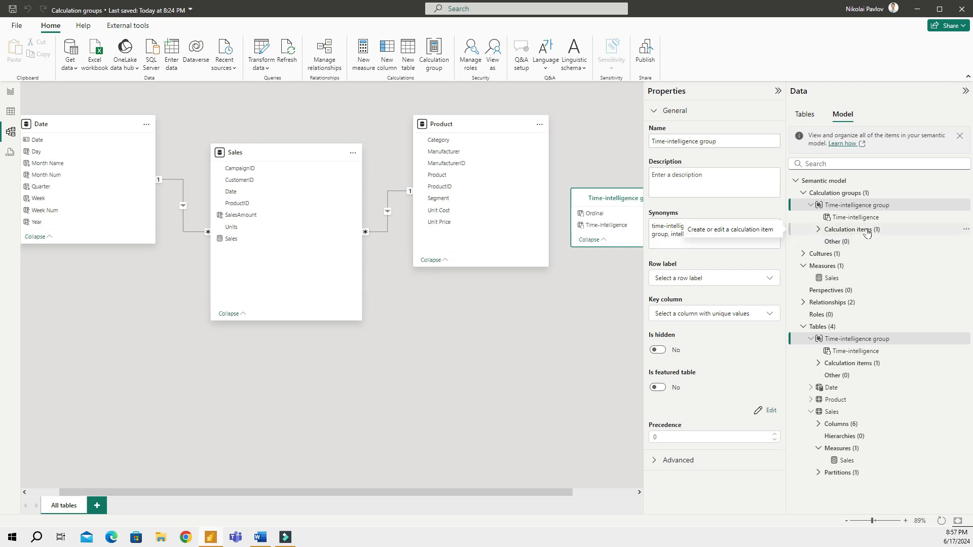
Open the single calculation item's formula from the Calculation items list
left_click(864, 219)
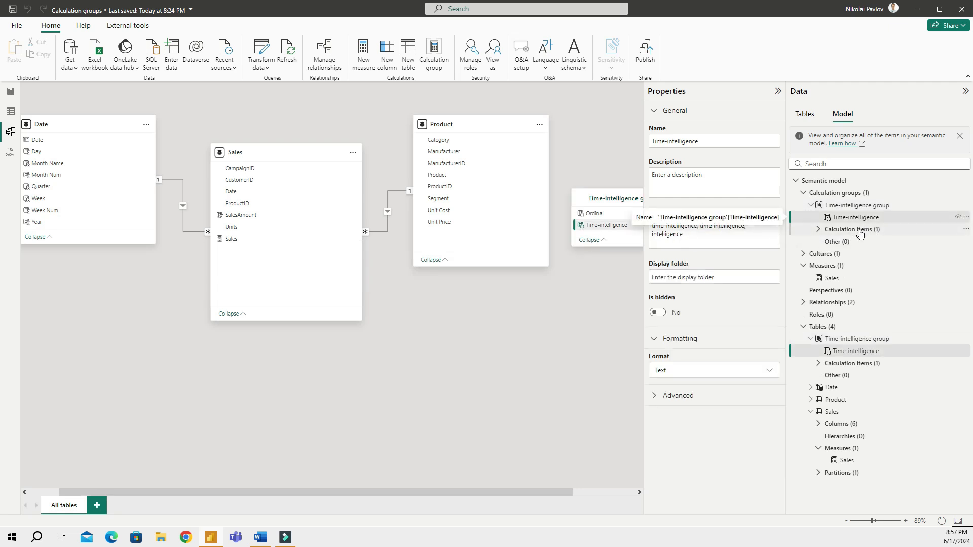
left_click(858, 231)
left_click(743, 160)
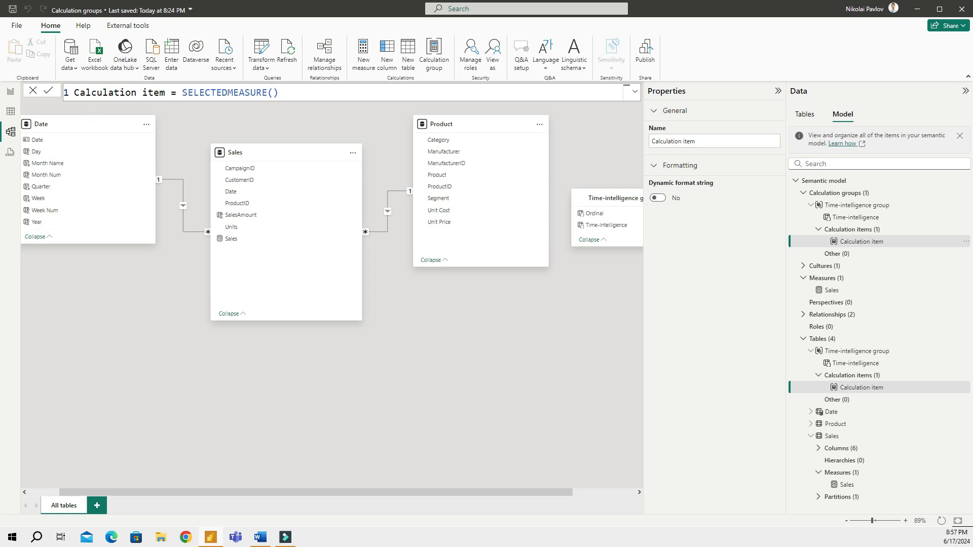
Rename the calculation item to Sales Amount, keeping its formula SELECTEDMEASURE()
left_click(280, 93)
key("Home")
key("ctrl+shift+Right")
key("shift+Right")
key("shift+Right")
key("shift+Right")
key("shift+Right")
key("shift+Right")
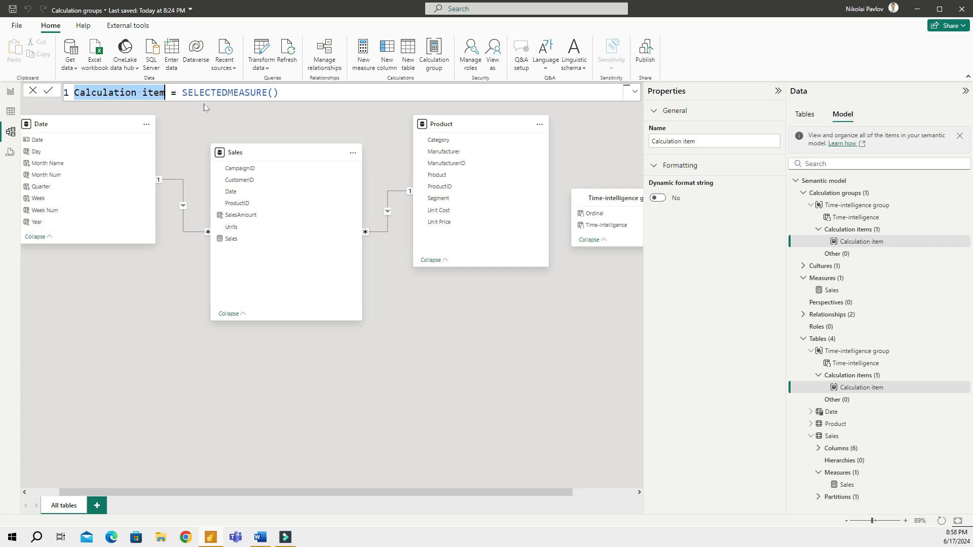
key("Right")
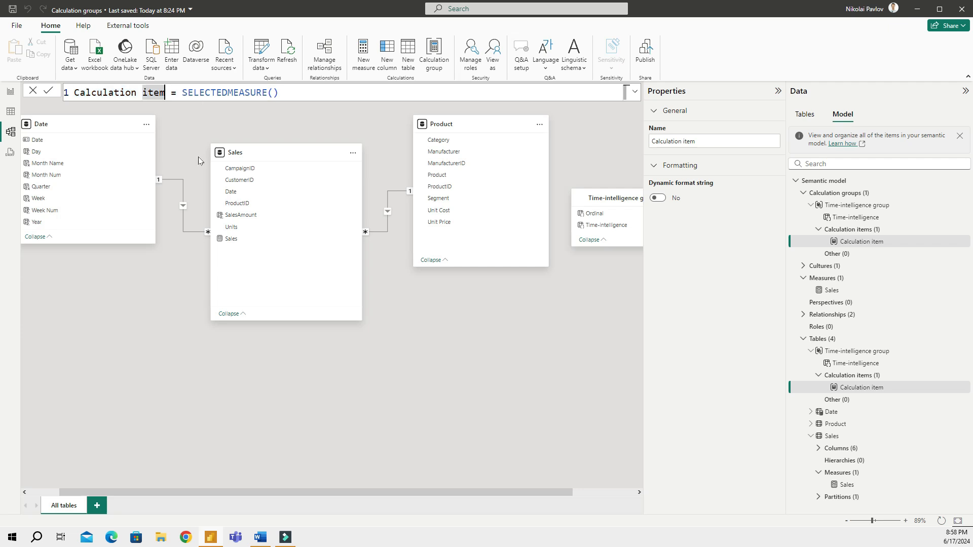
key("shift+Left")
key("shift+Left")
key("shift+Left")
key("shift+Left")
key("shift+Left")
key("shift+Left")
key("shift+Left")
key("shift+Left")
key("shift+Left")
key("shift+Left")
key("shift+Left")
key("shift+Left")
key("shift+Left")
key("shift+Left")
key("shift+Left")
key("shift+Left")
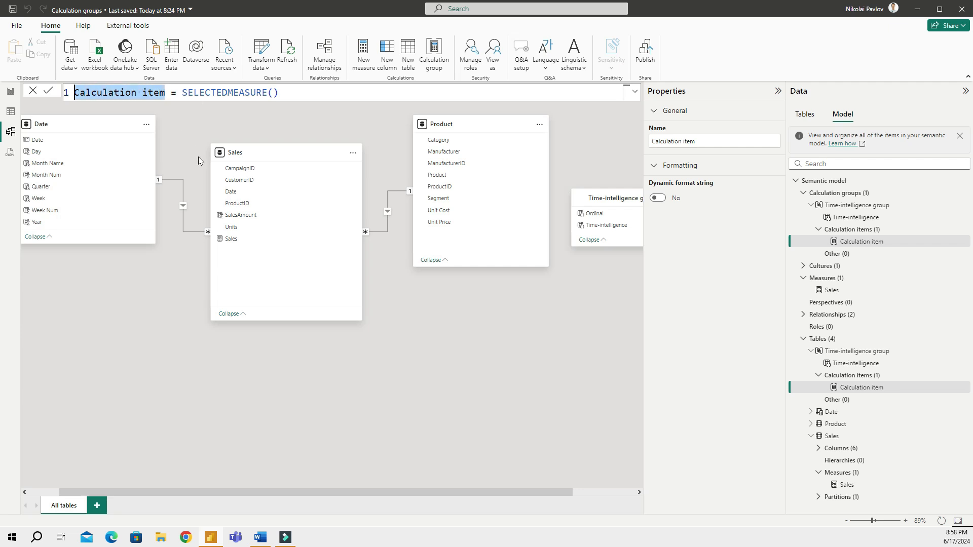
type("Sales")
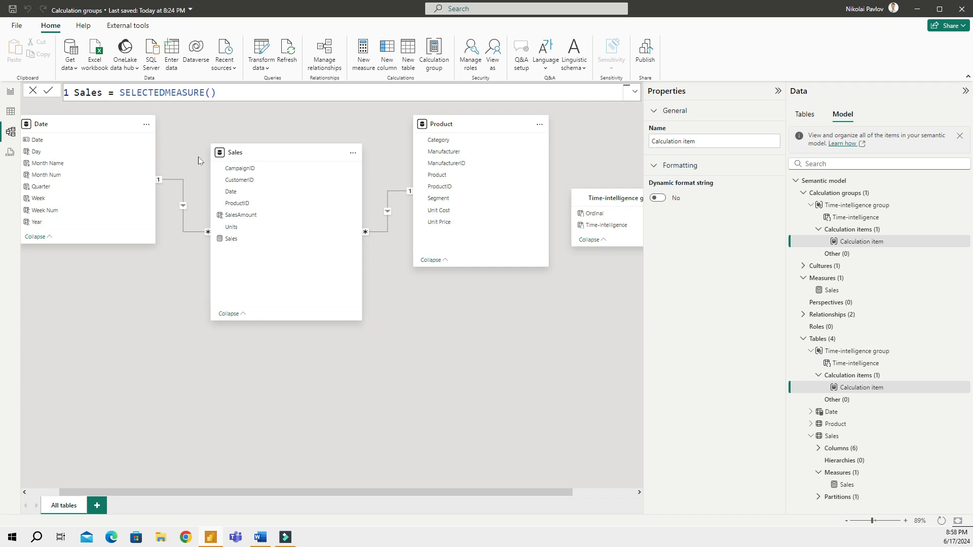
type(" Amount")
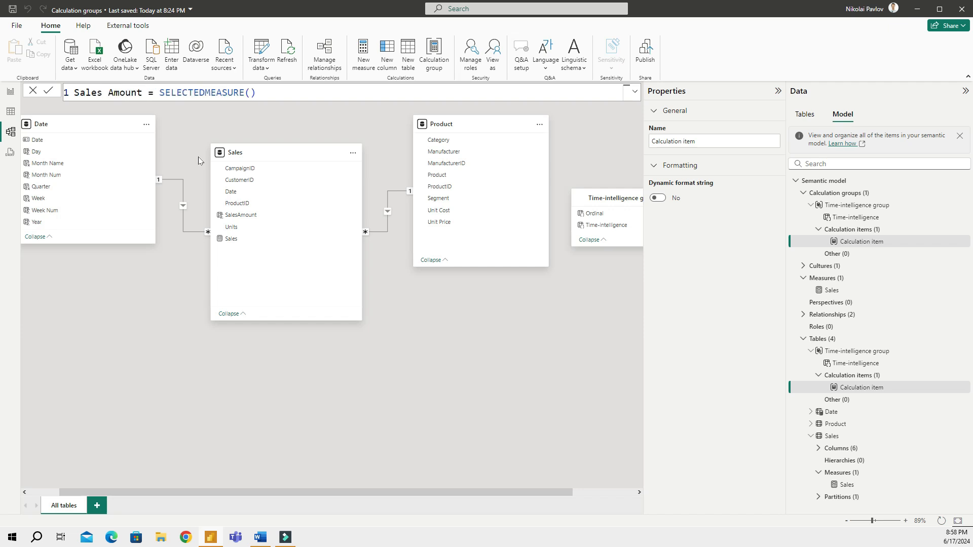
key("Right")
key("Right")
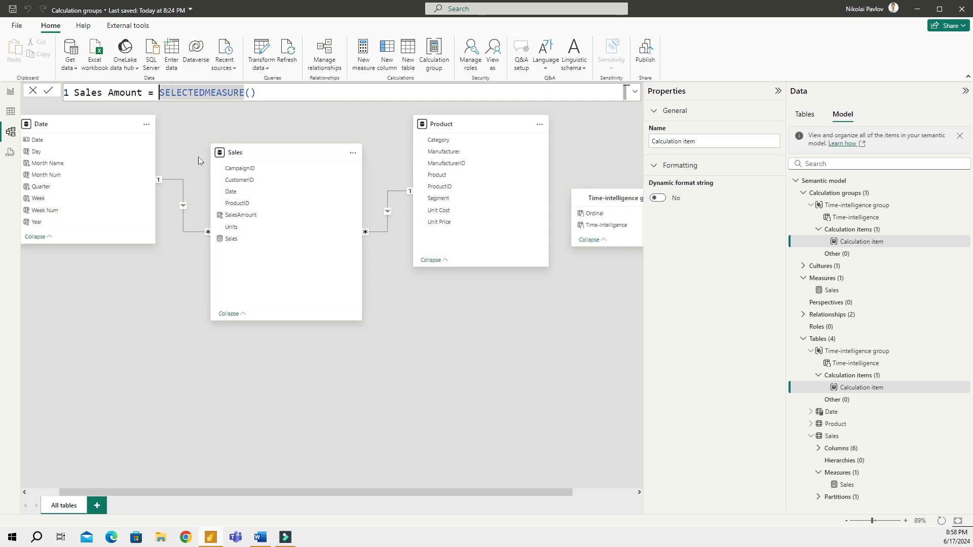
key("Return")
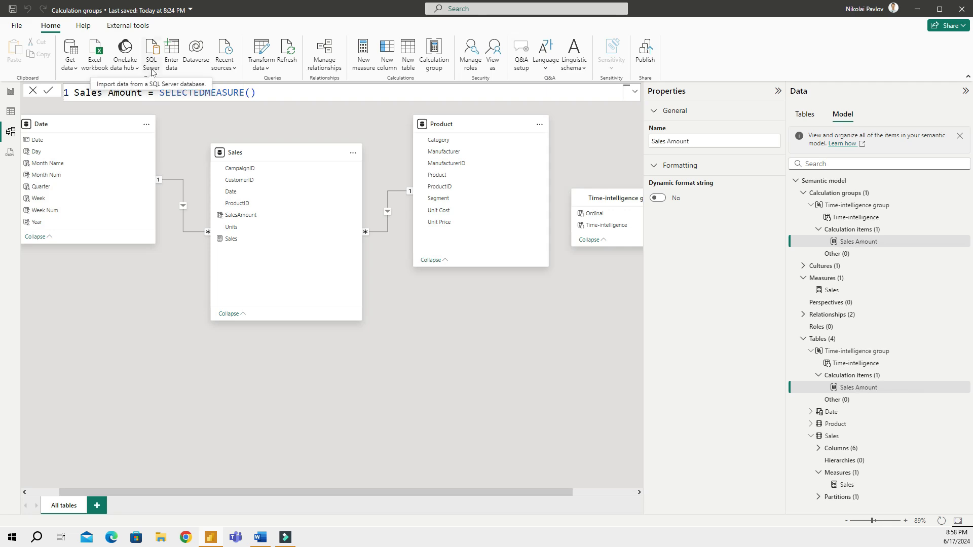
On the report page, put the Time-intelligence field into the matrix Columns well
left_click(11, 93)
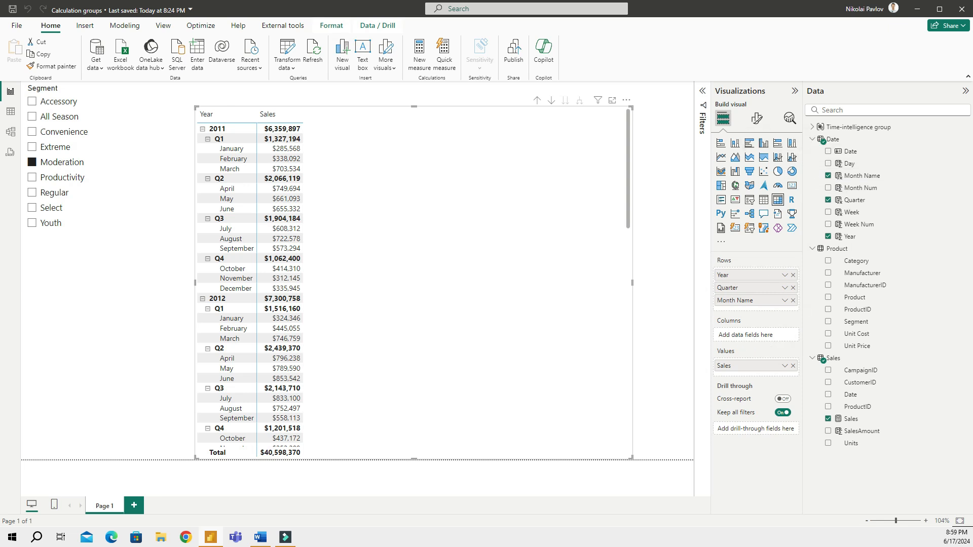
left_click(811, 127)
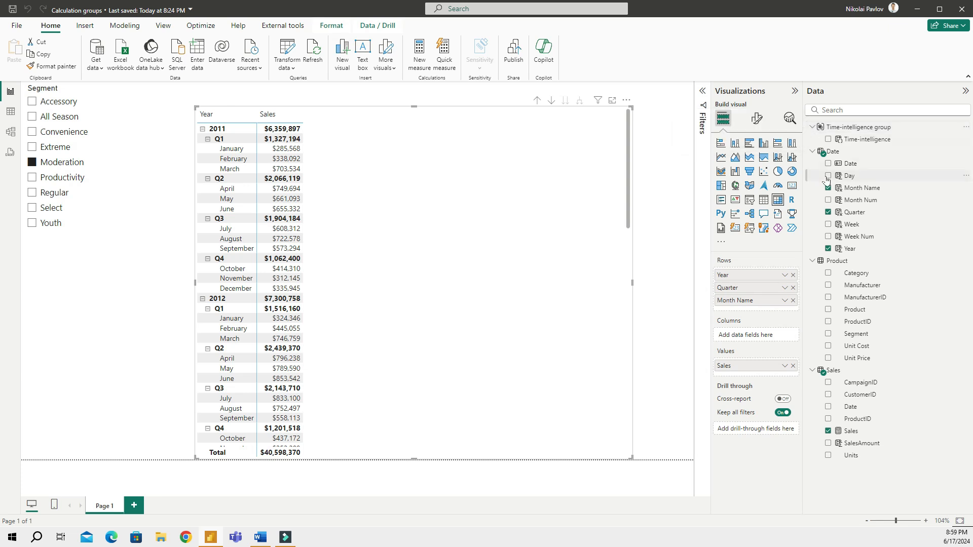
left_click_drag(828, 144, 744, 337)
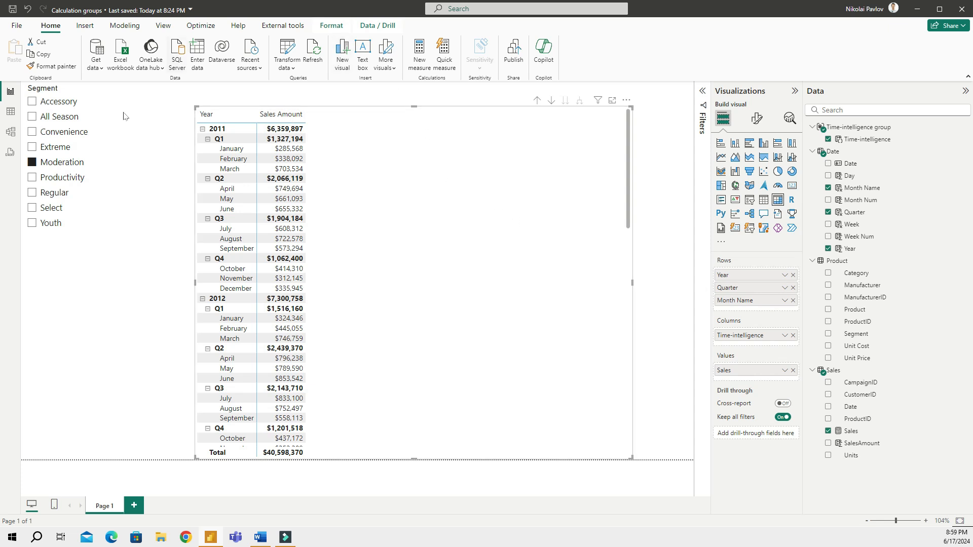
Add a second calculation item and name it Sales PY
left_click(13, 132)
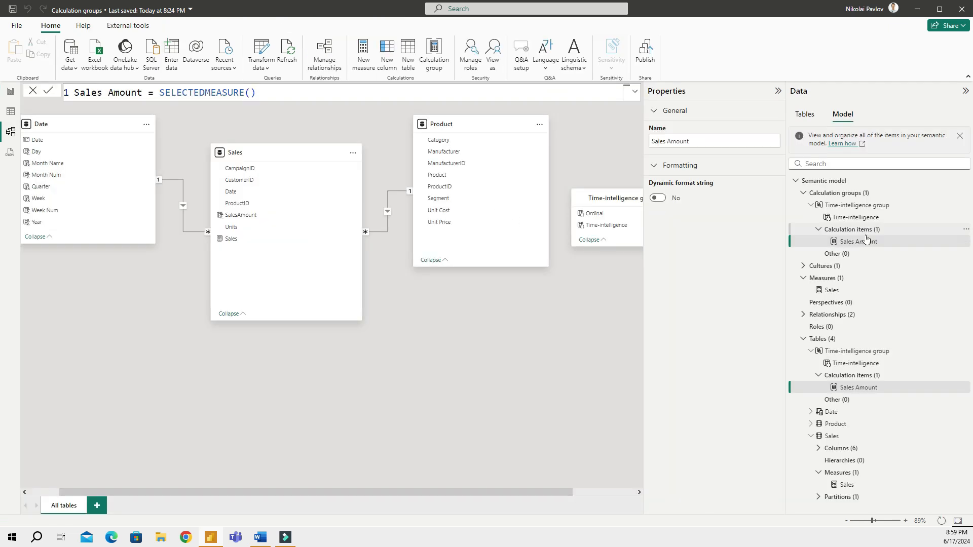
left_click(865, 233)
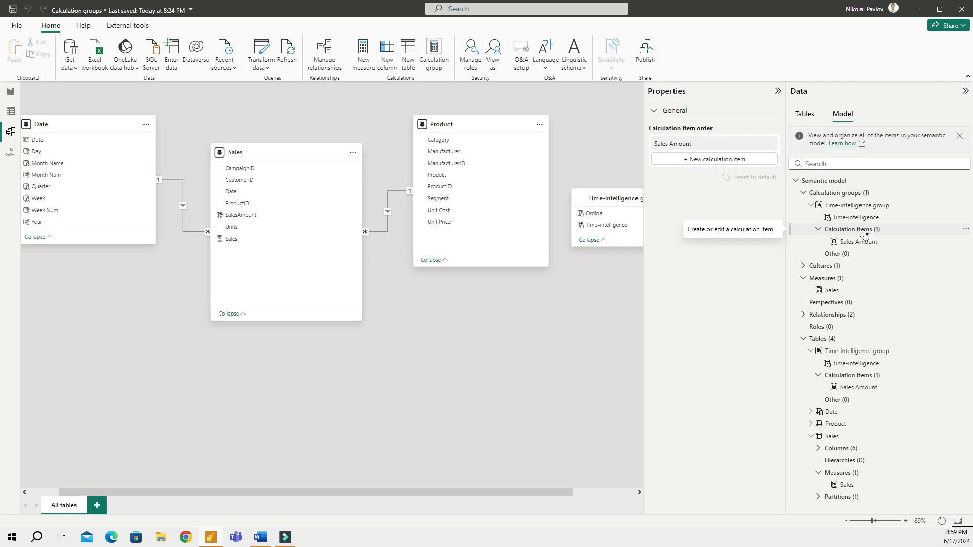
left_click(701, 160)
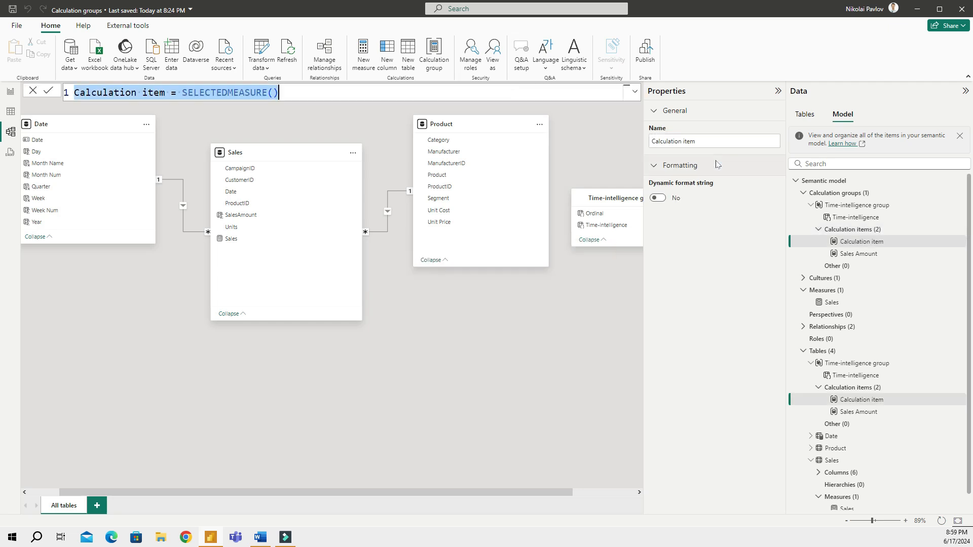
scroll(324, 93, "up", 2)
left_click_drag(188, 94, 72, 93)
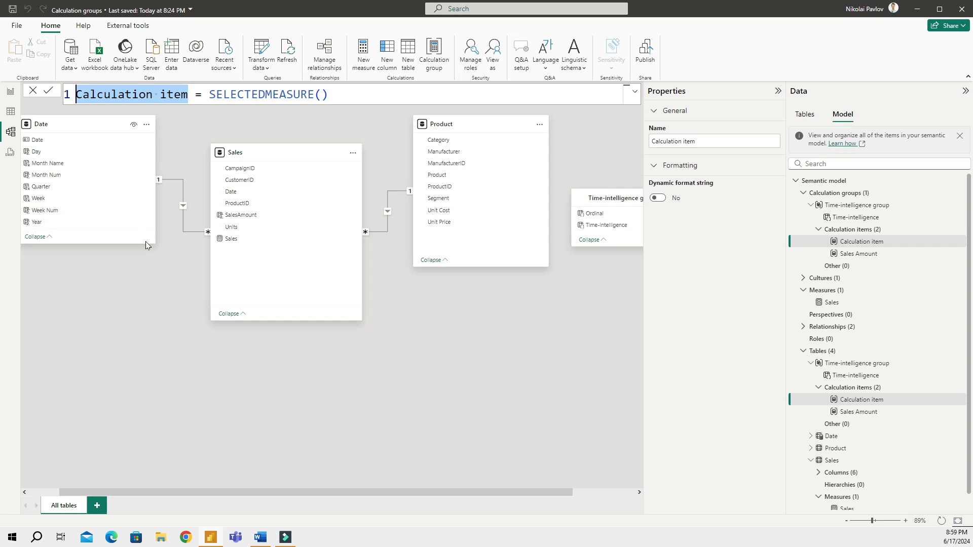
type("Sales")
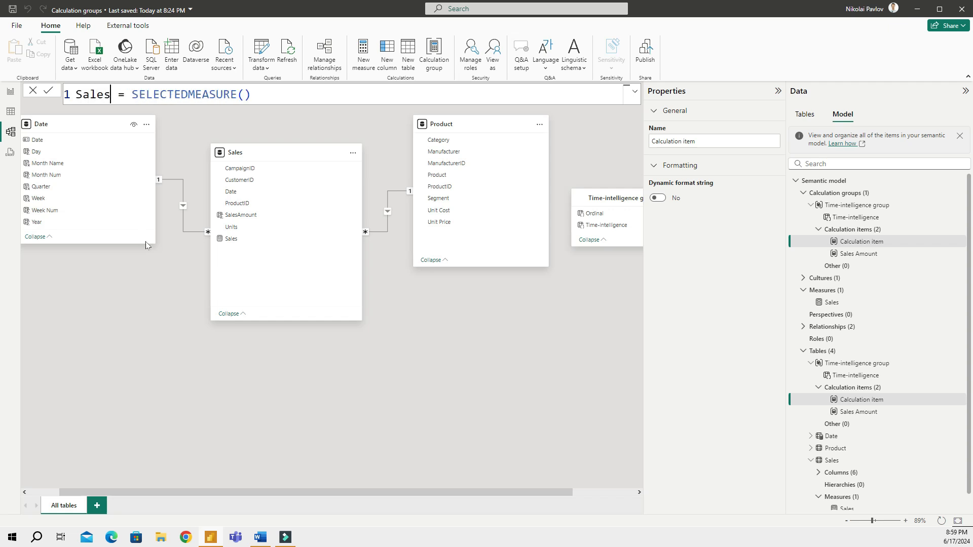
type(" PY")
Set the Sales PY expression to CALCULATE(SELECTEDMEASURE(), SAMEPERIODLASTYEAR('Date'[Date]))
key("Right")
key("Right")
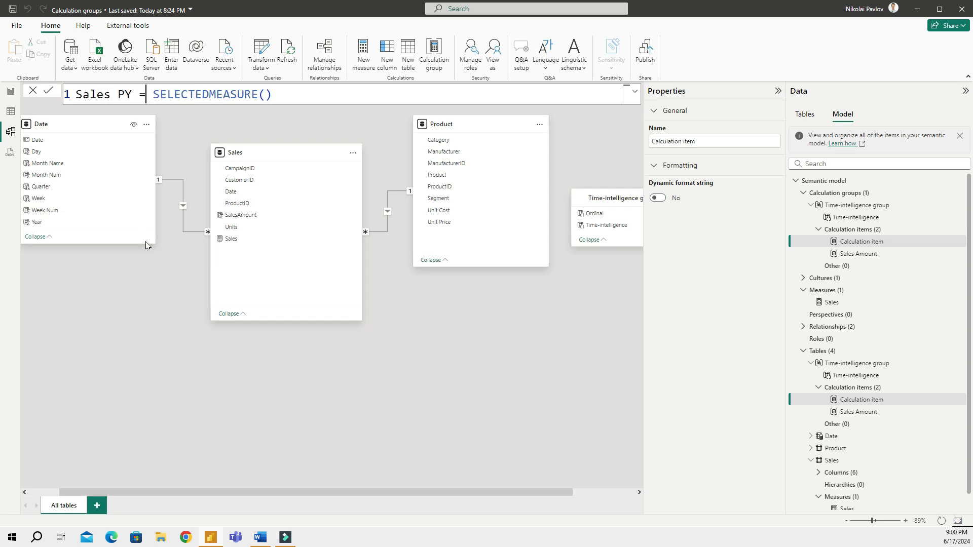
key("Right")
key("shift+End")
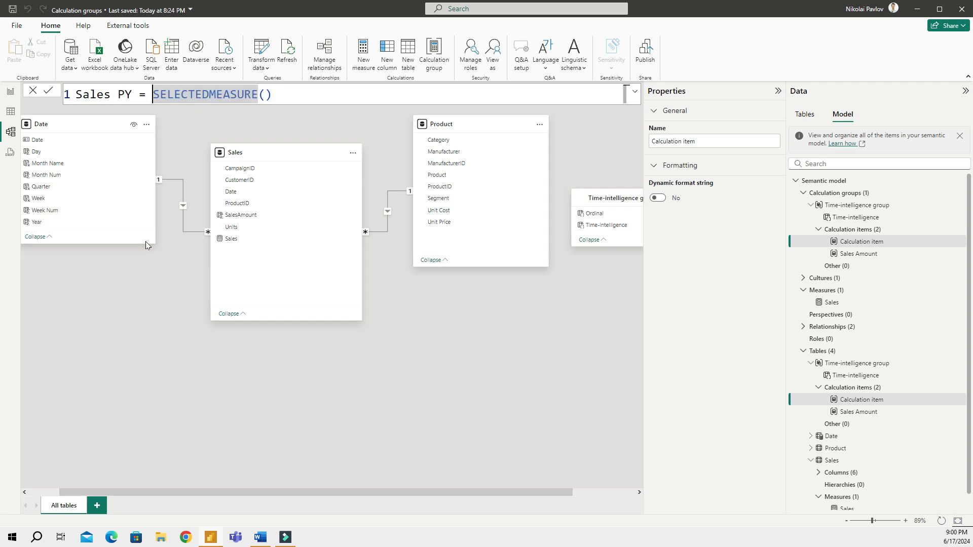
key("Left")
key("Left")
type("calculate(")
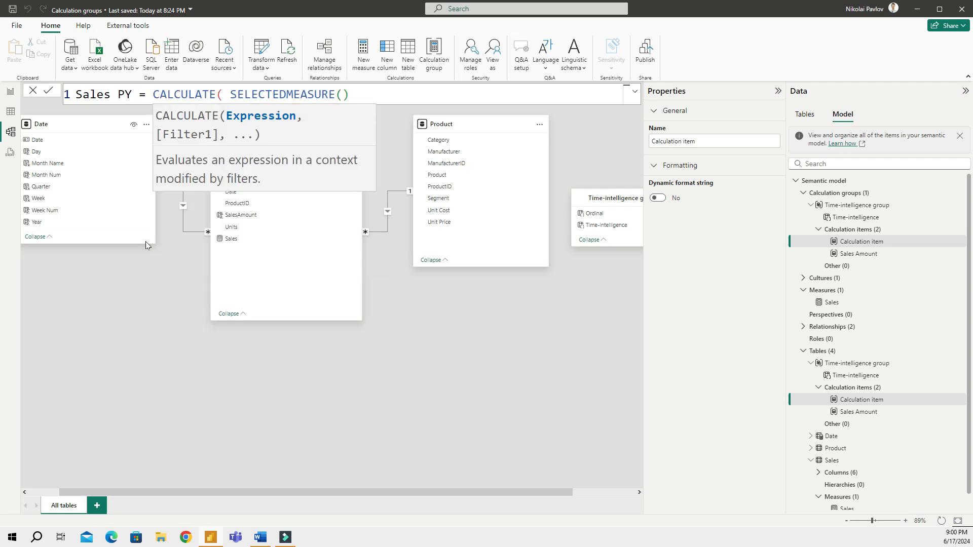
key("Right")
key("Right")
key("Right")
key("Right")
key("Right")
key("Right")
key("Right")
key("Right")
key("Right")
key("Right")
key("Right")
key("Right")
key("Right")
key("Right")
key("Right")
key("Right")
key("Right")
type(", sa")
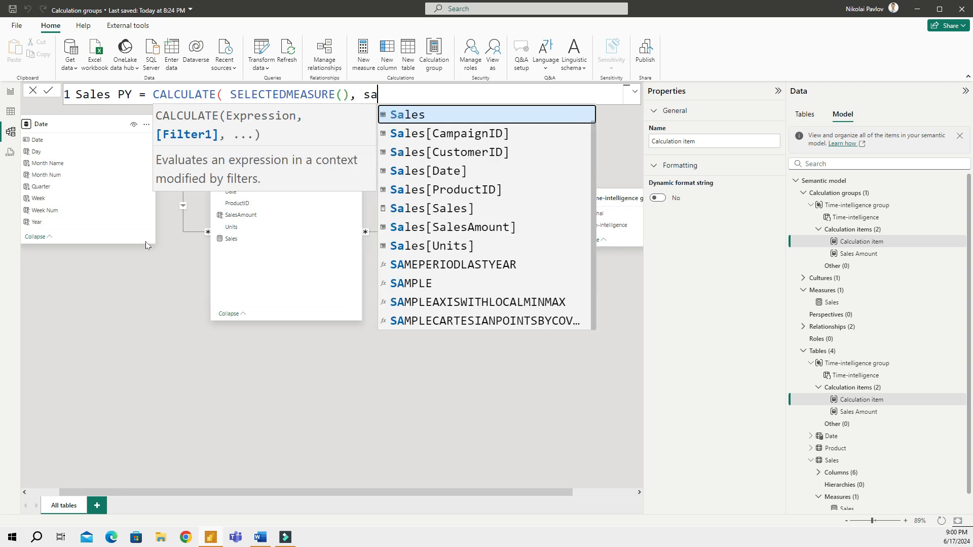
type("m")
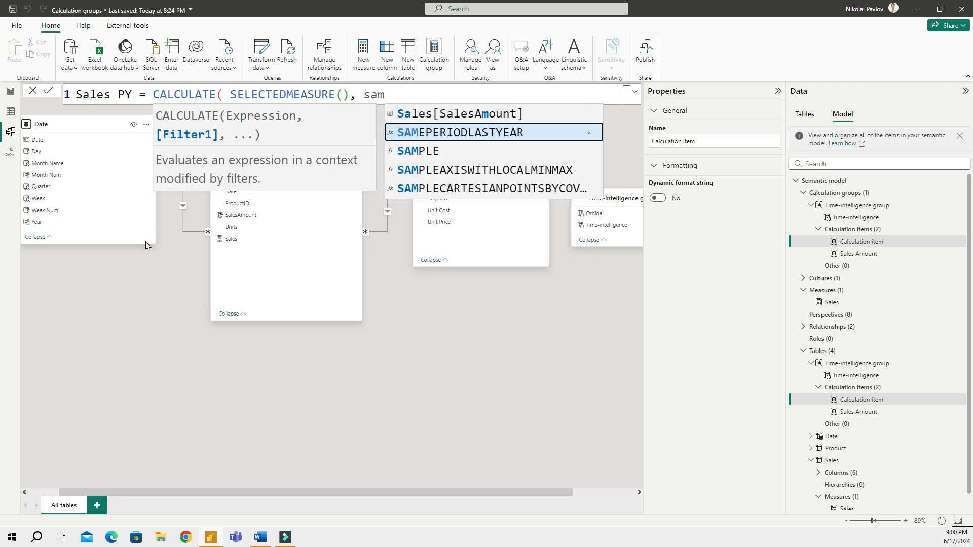
type("pe")
key("BackSpace")
key("BackSpace")
type("ep")
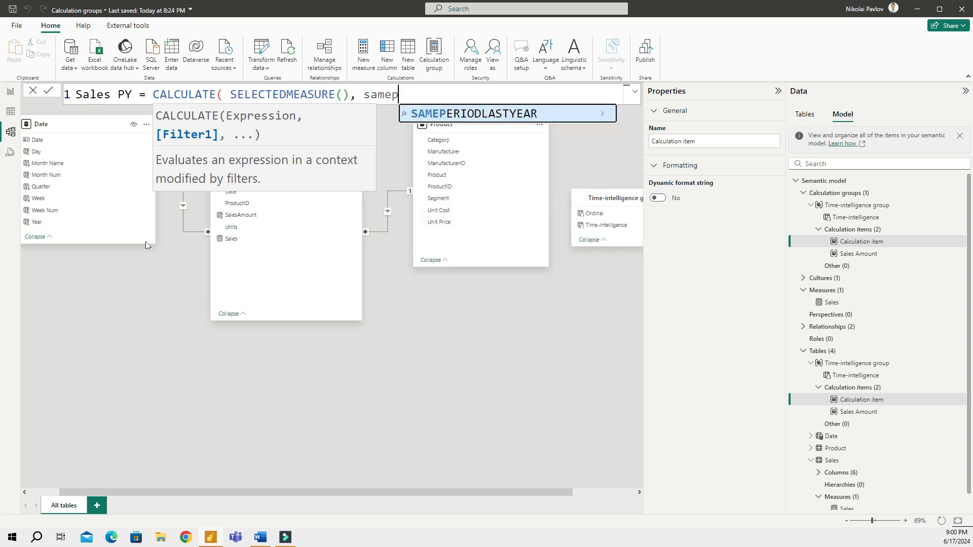
key("Tab")
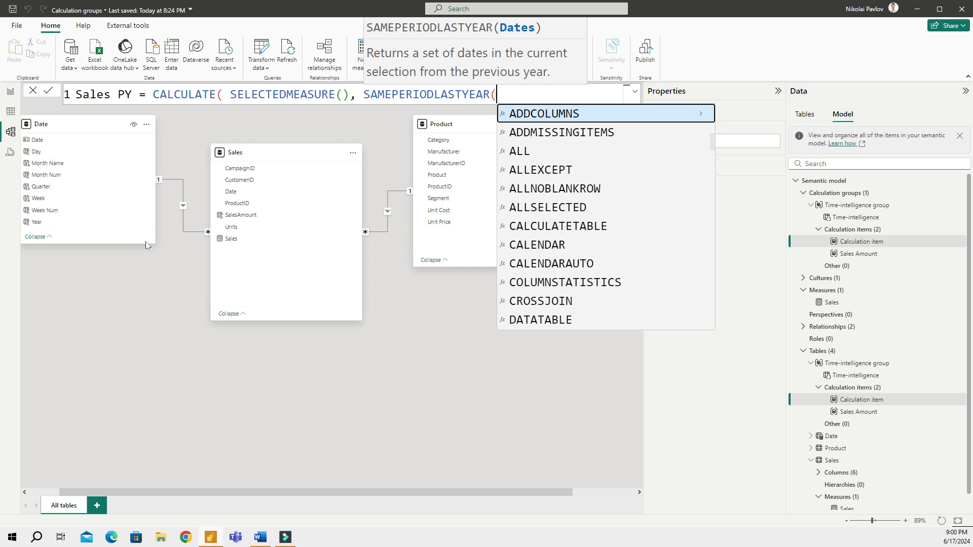
type("date")
key("Down")
key("Tab")
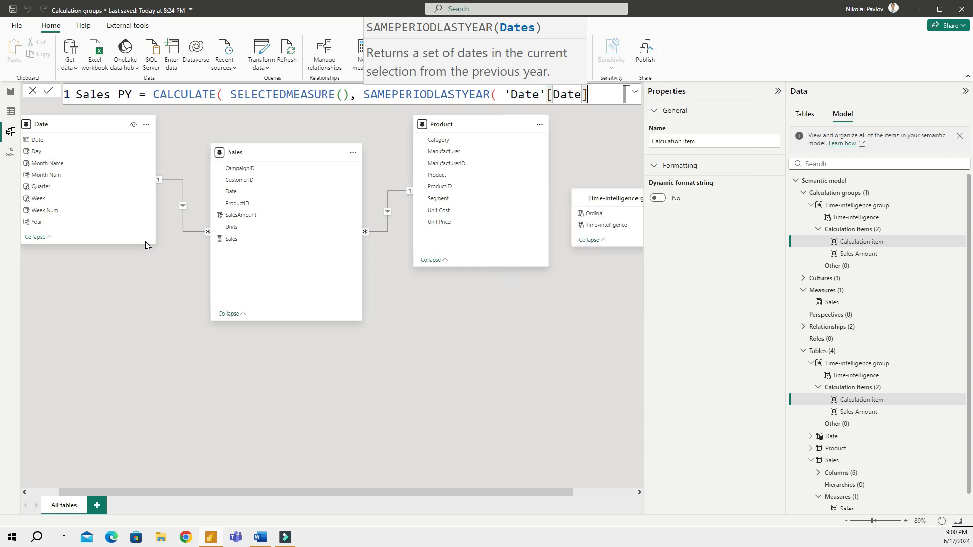
type(")")
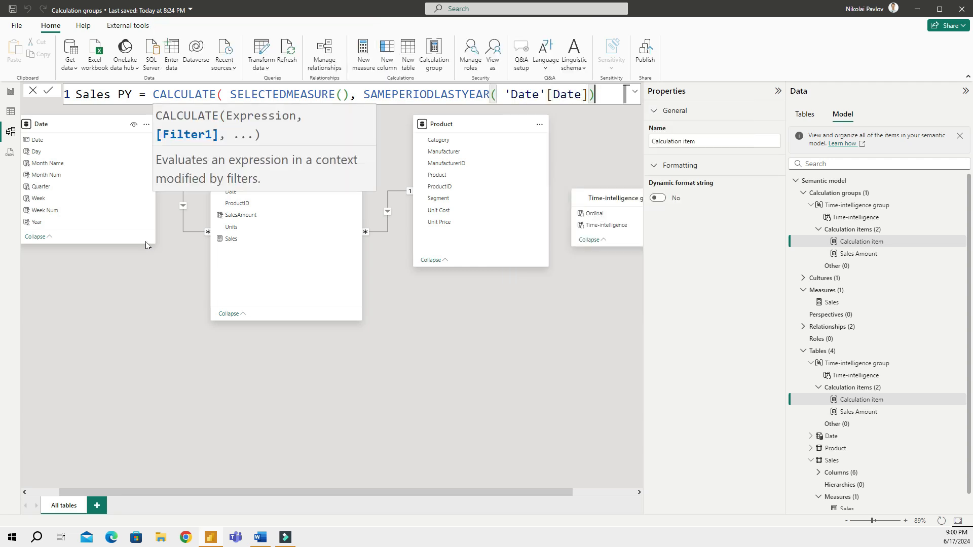
type(")")
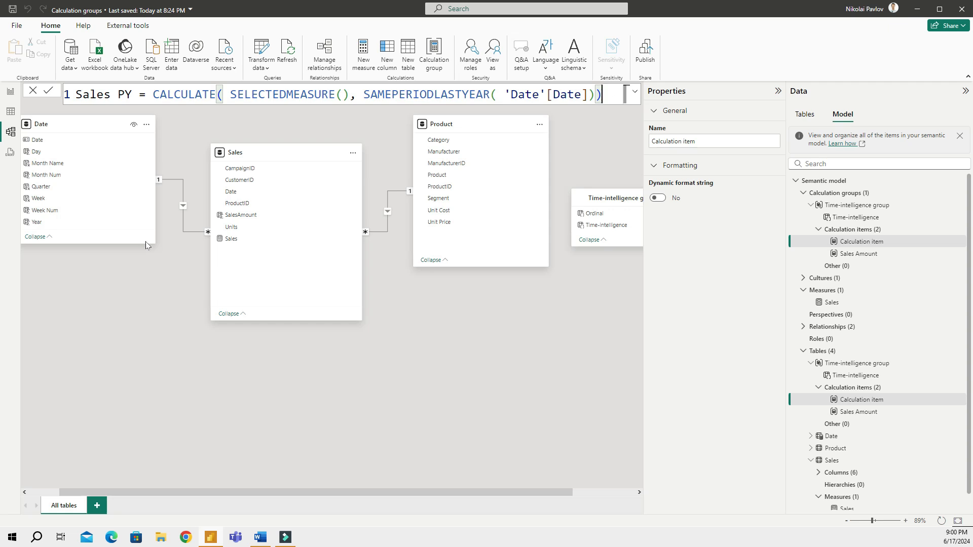
key("Return")
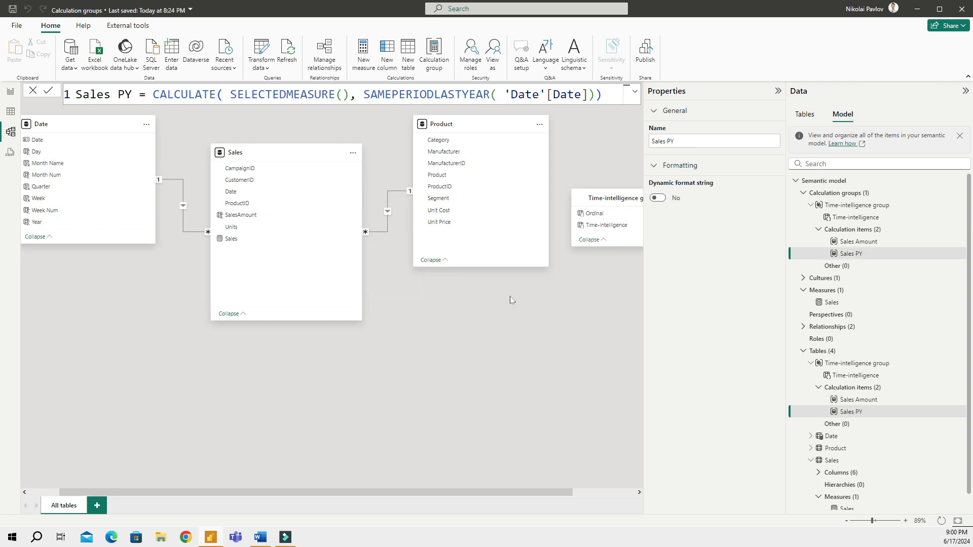
Check the new Sales PY column in the matrix, then show the item order in Model view
left_click(854, 254)
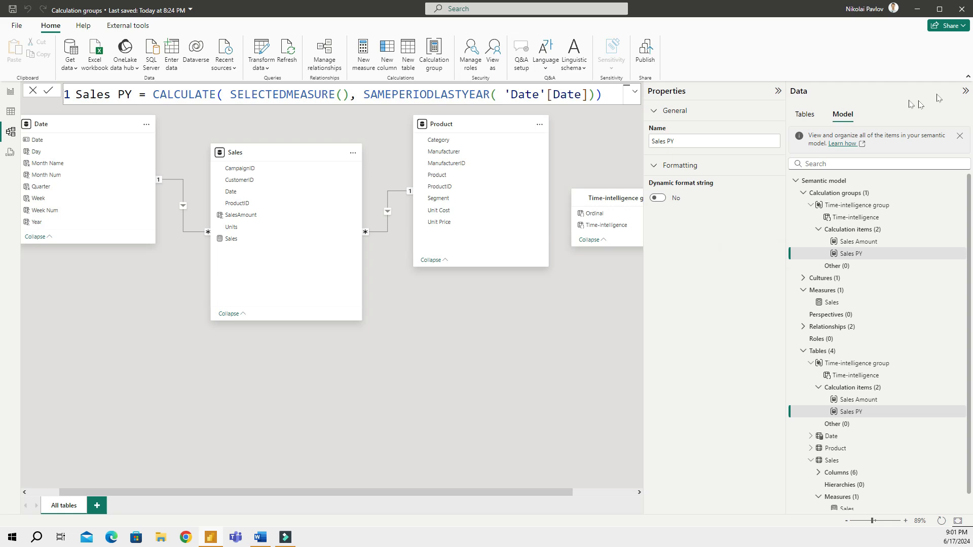
left_click(11, 93)
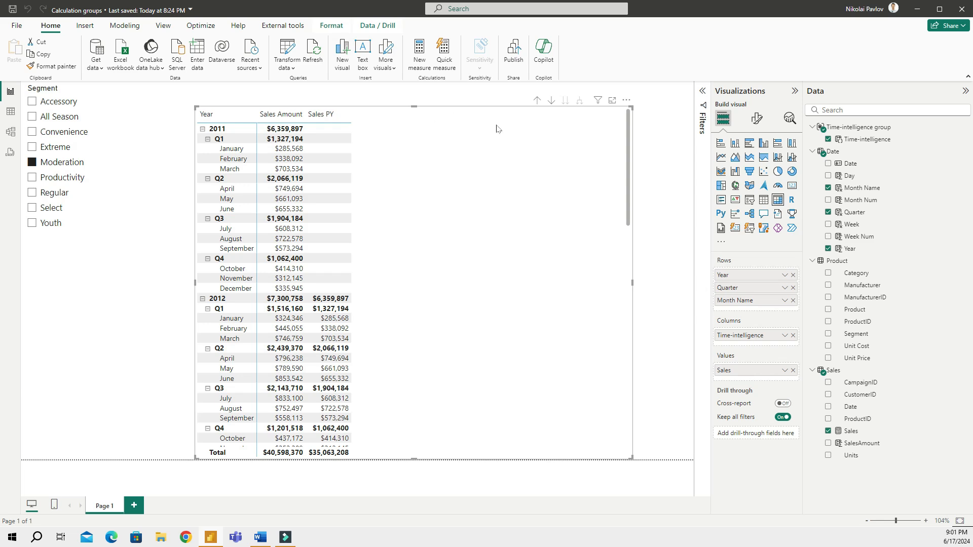
left_click(8, 133)
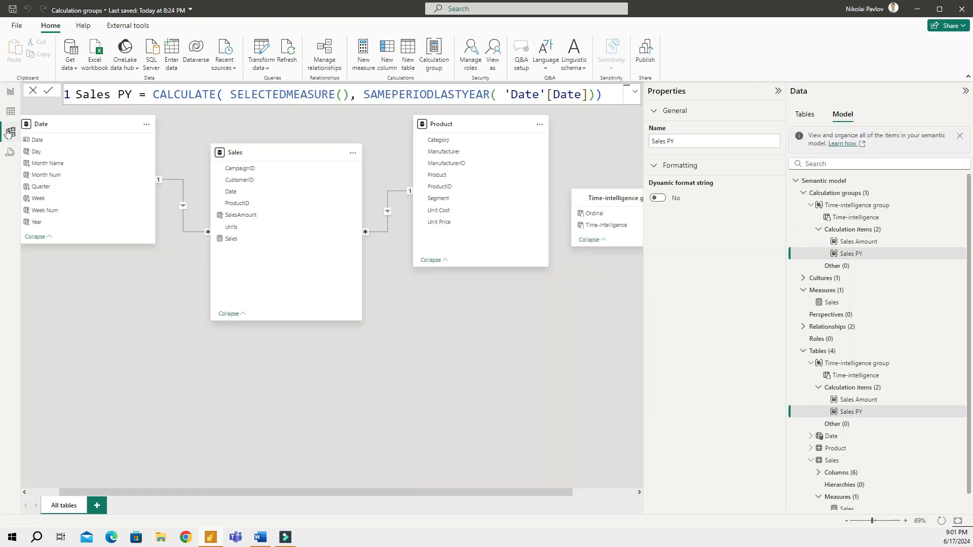
left_click(861, 258)
left_click(863, 231)
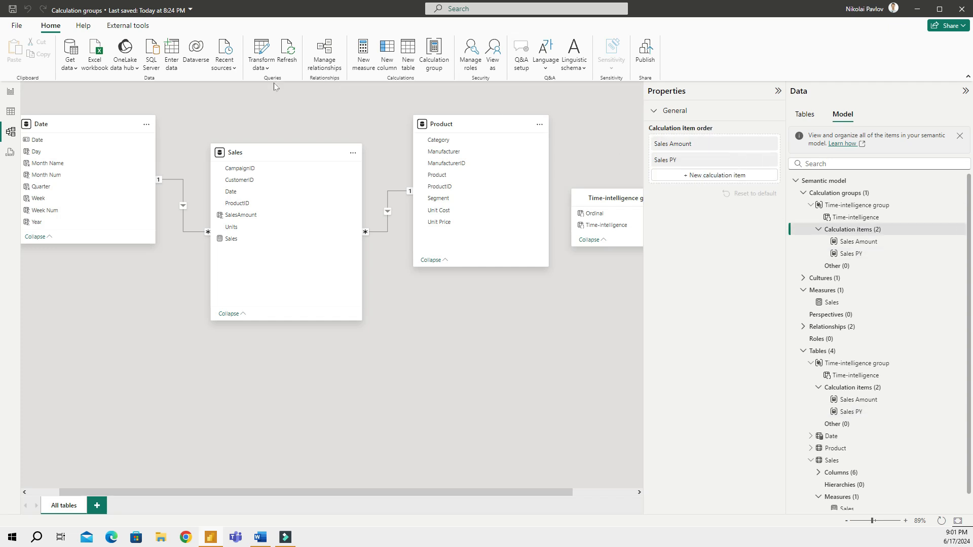
Write the new item as YTD = CALCULATE(SELECTEDMEASURE(), DATESYTD('Date'[Date]))
left_click_drag(187, 94, 44, 96)
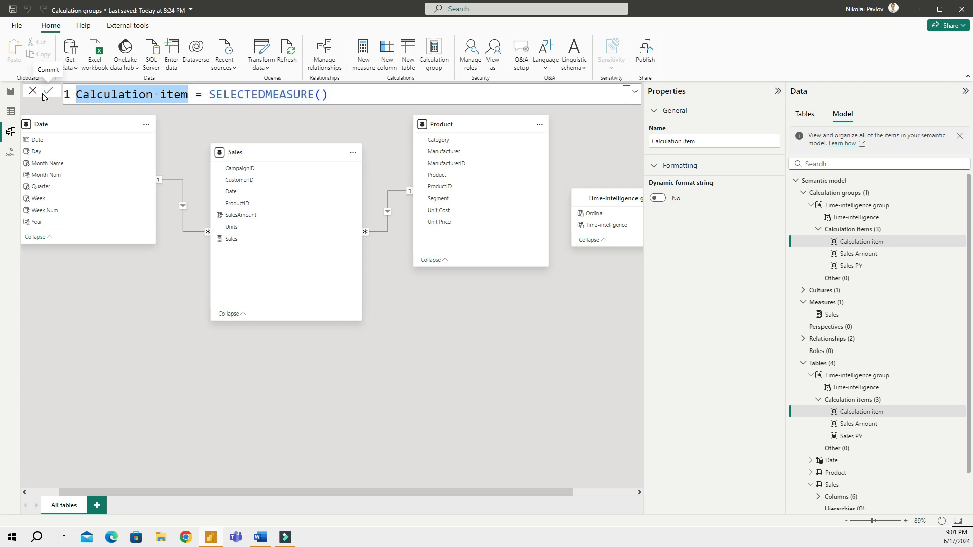
type("YTD")
key("Right")
key("Right")
key("Right")
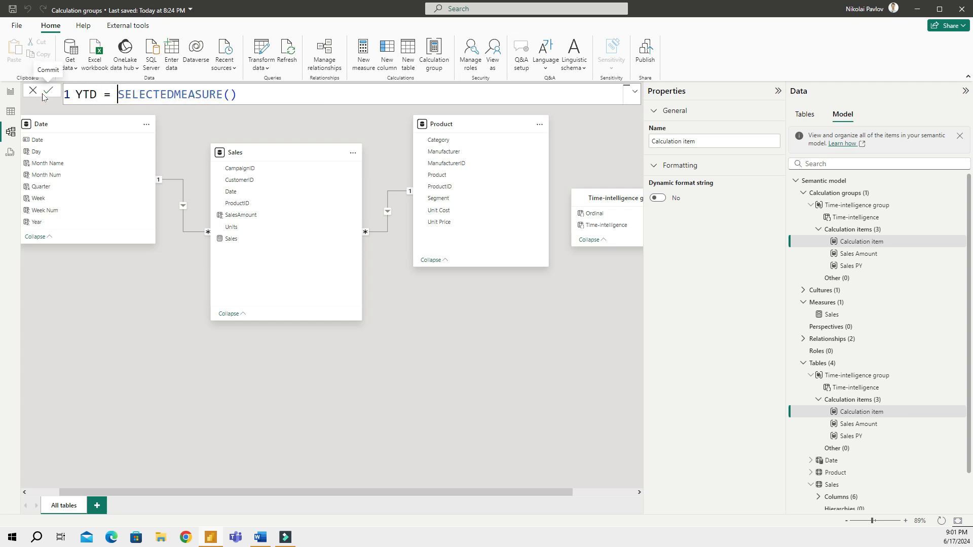
type("calc")
key("Tab")
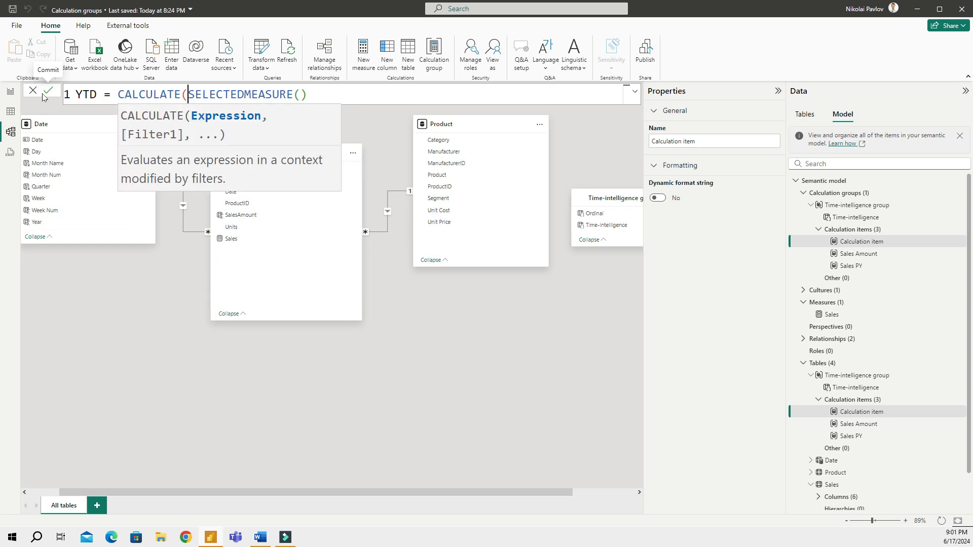
key("Right")
key("Right")
key("Right")
key("Right")
key("Right")
key("Right")
key("Right")
key("Right")
key("Right")
key("Right")
key("Right")
key("Right")
key("Right")
key("Right")
key("Right")
key("Right")
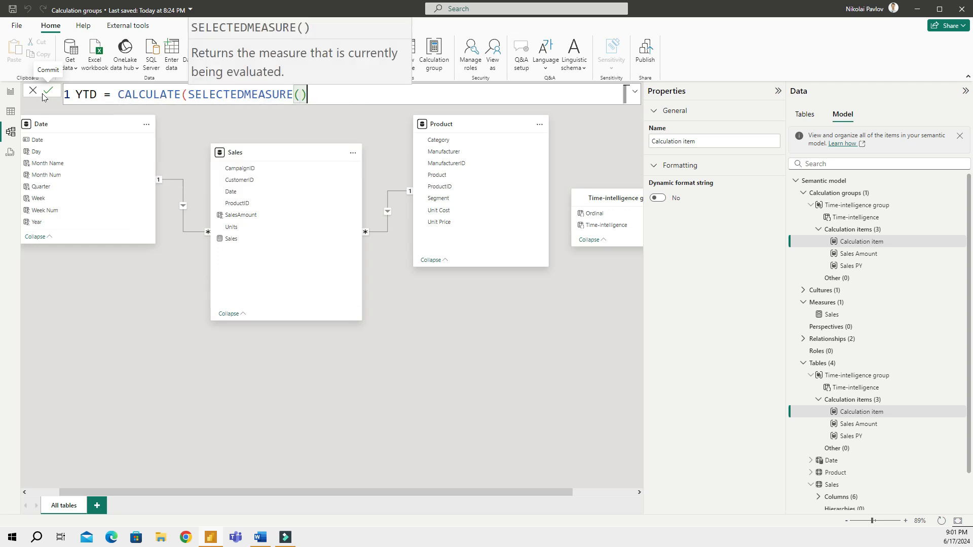
type(", date")
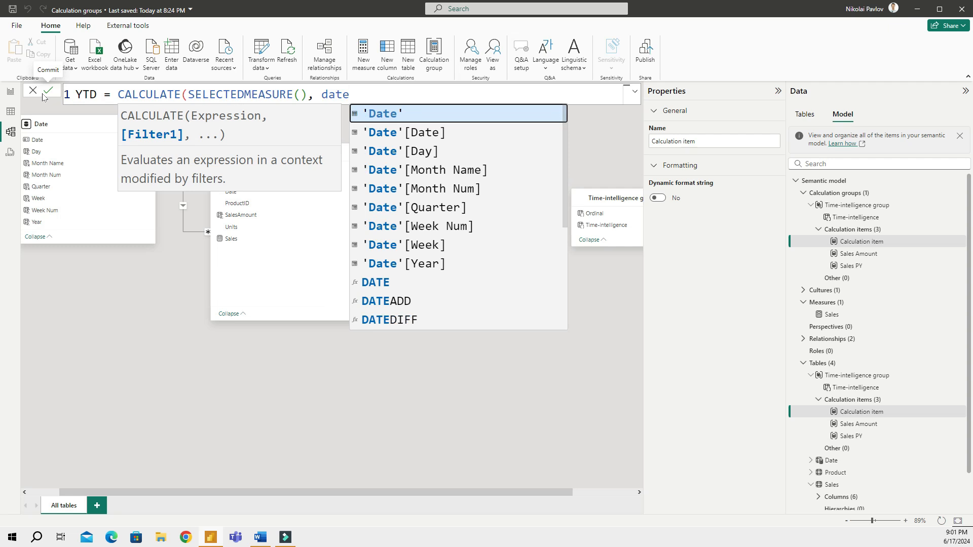
type("s")
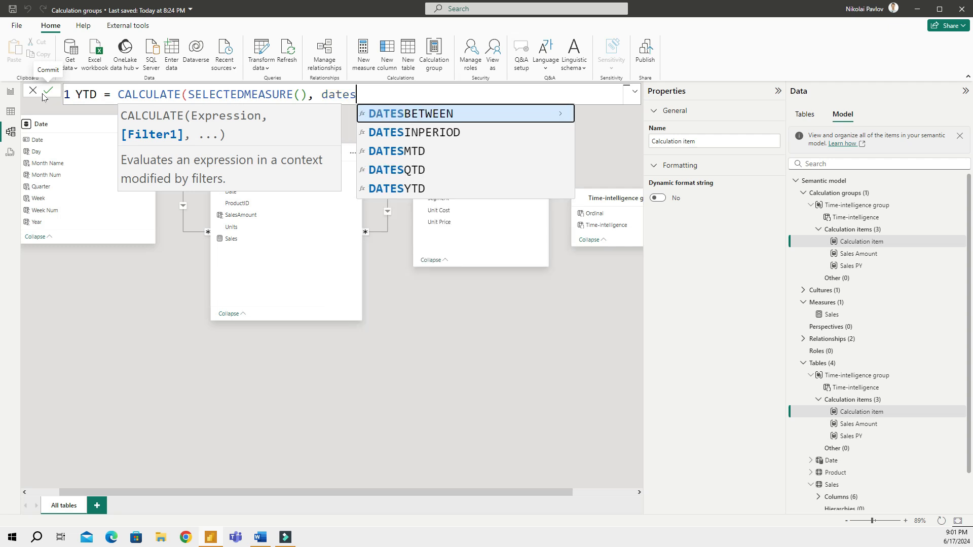
key("Down")
key("Down")
key("Down")
key("Down")
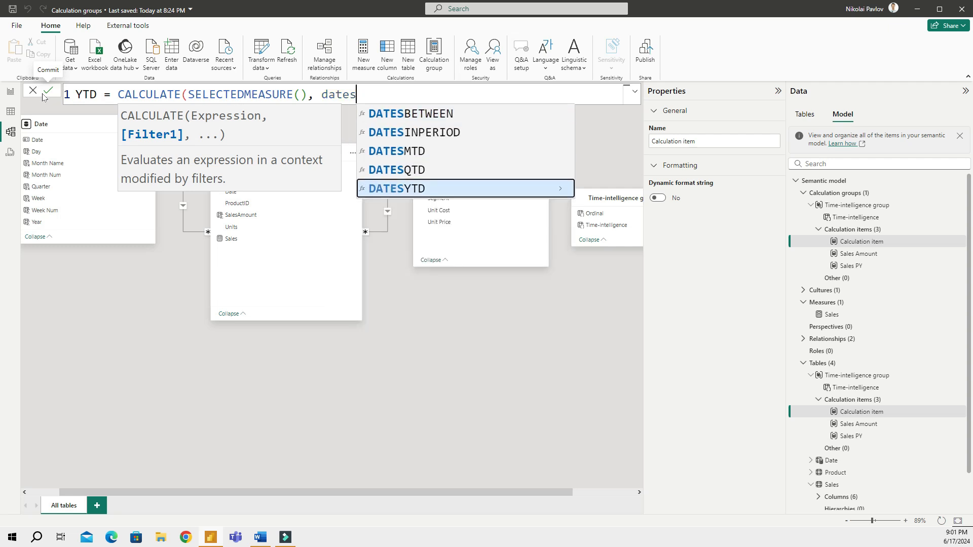
key("Tab")
type("date")
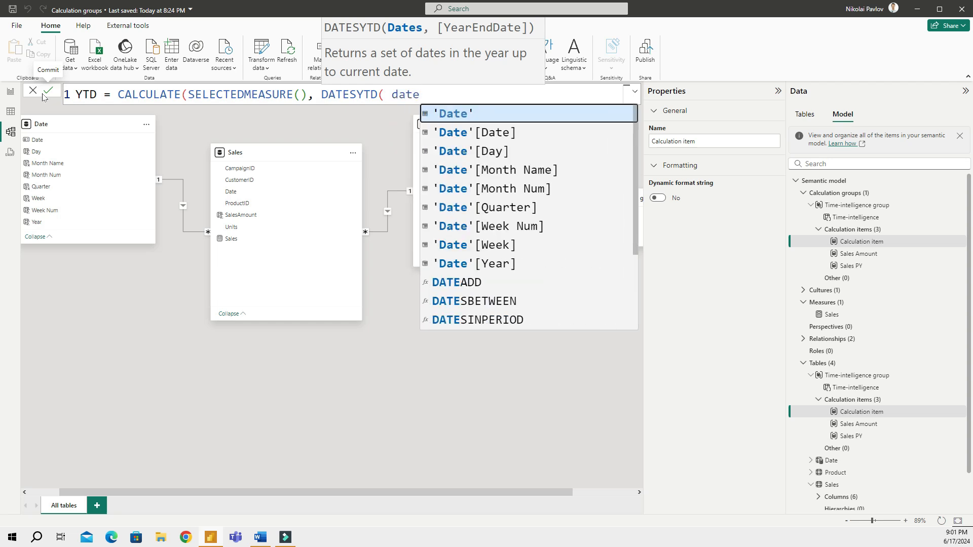
key("Down")
key("Tab")
type("))")
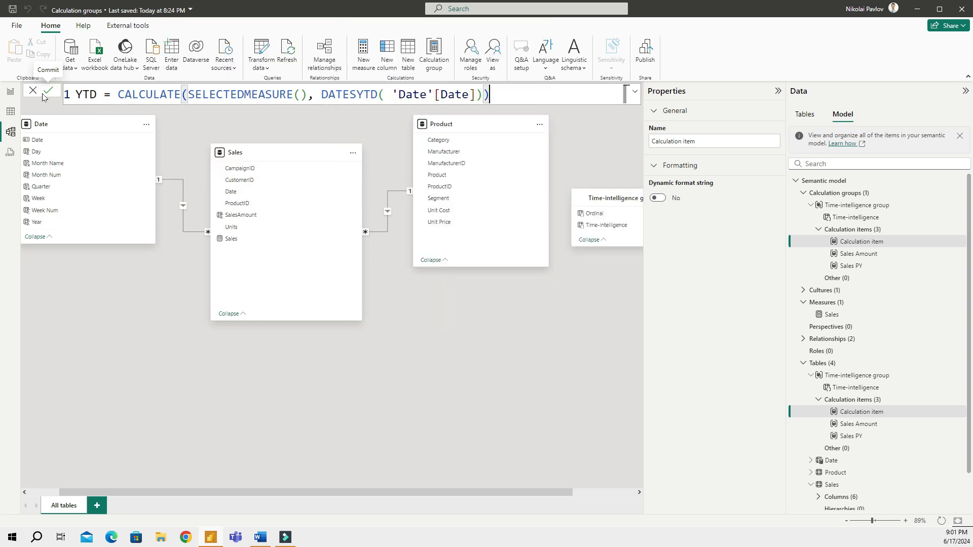
Copy the YTD formula, commit it, and display the calculation item order
key("ctrl+a")
key("ctrl+c")
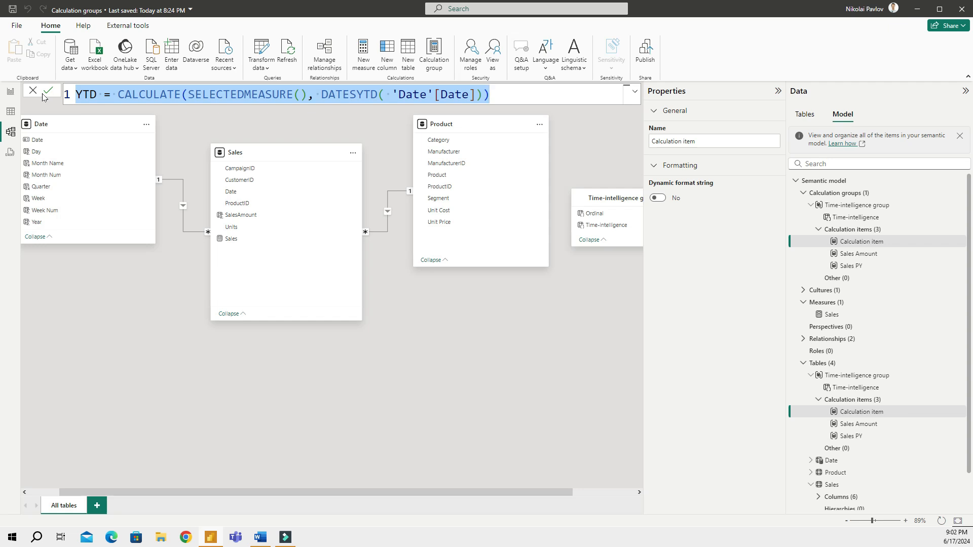
key("Right")
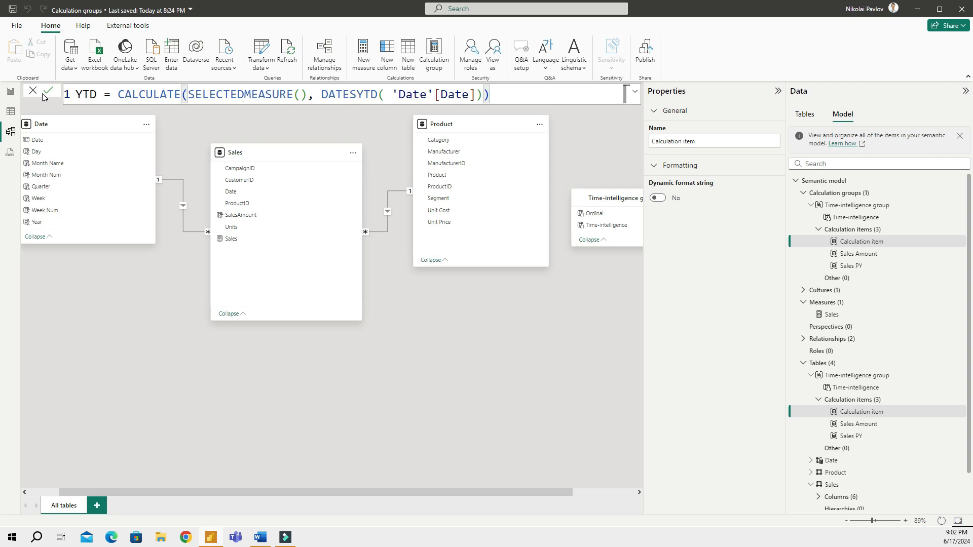
left_click(49, 92)
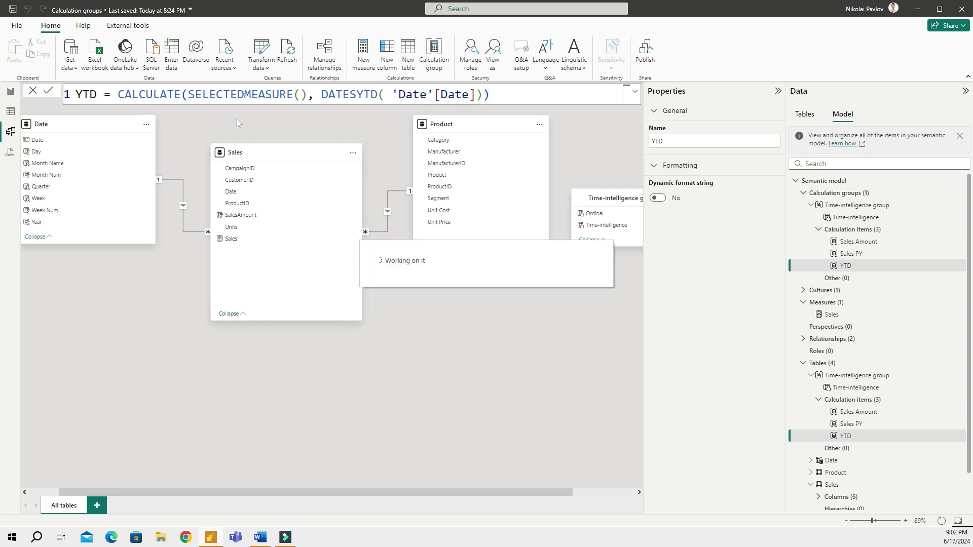
left_click(851, 230)
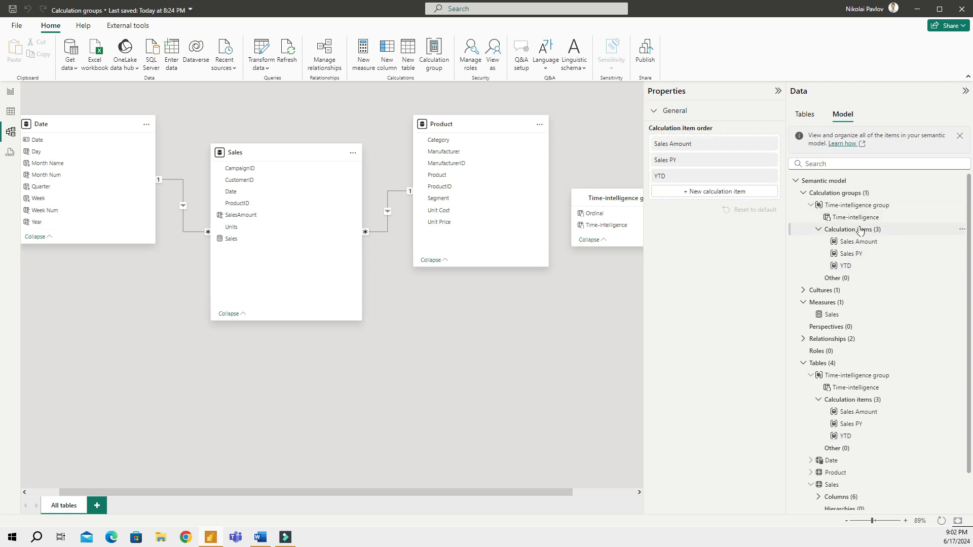
Add a QTD item from the pasted YTD formula, switching the filter to DATESQTD('Date'[Date])
left_click(706, 193)
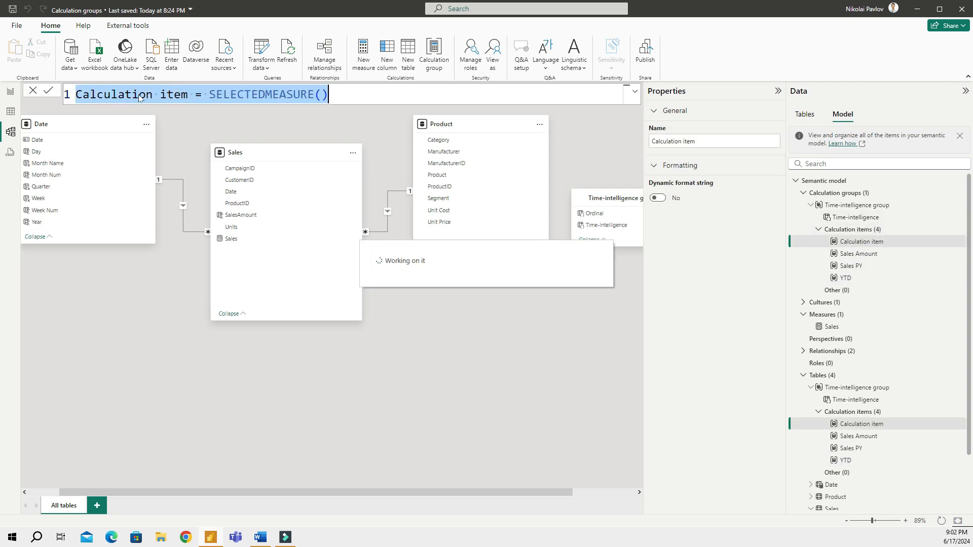
key("ctrl+v")
left_click(90, 94)
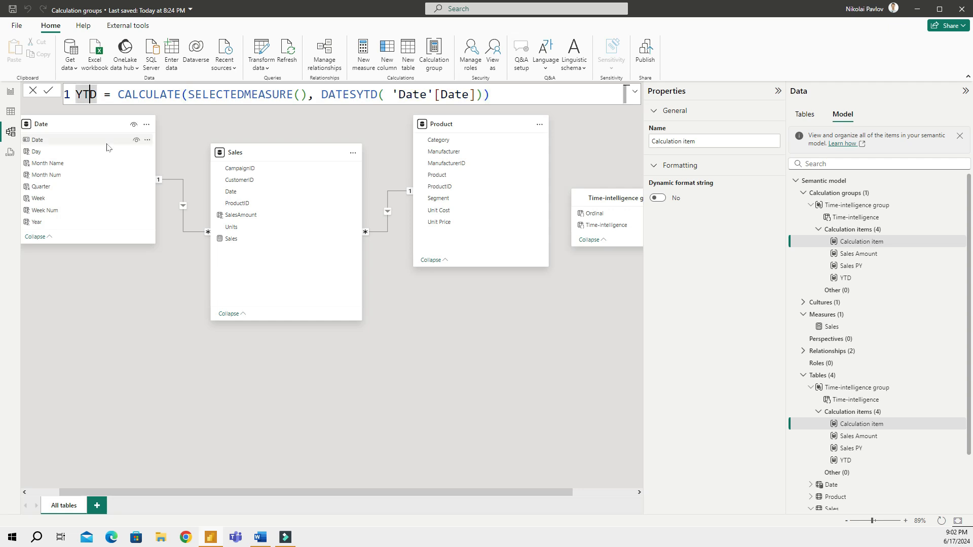
key("BackSpace")
type("Q")
key("Right")
key("Right")
key("Right")
key("Right")
key("Right")
key("Right")
key("Right")
key("Right")
key("Right")
key("Right")
key("Right")
key("Right")
key("Right")
key("Right")
key("Right")
key("Right")
key("Right")
key("Right")
key("Right")
key("Right")
key("BackSpace")
key("BackSpace")
key("BackSpace")
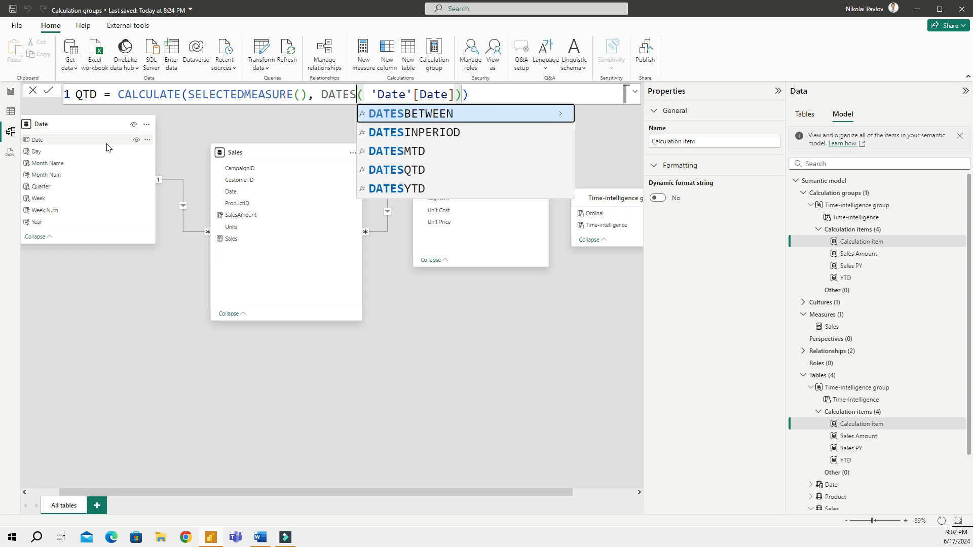
type("q")
key("Tab")
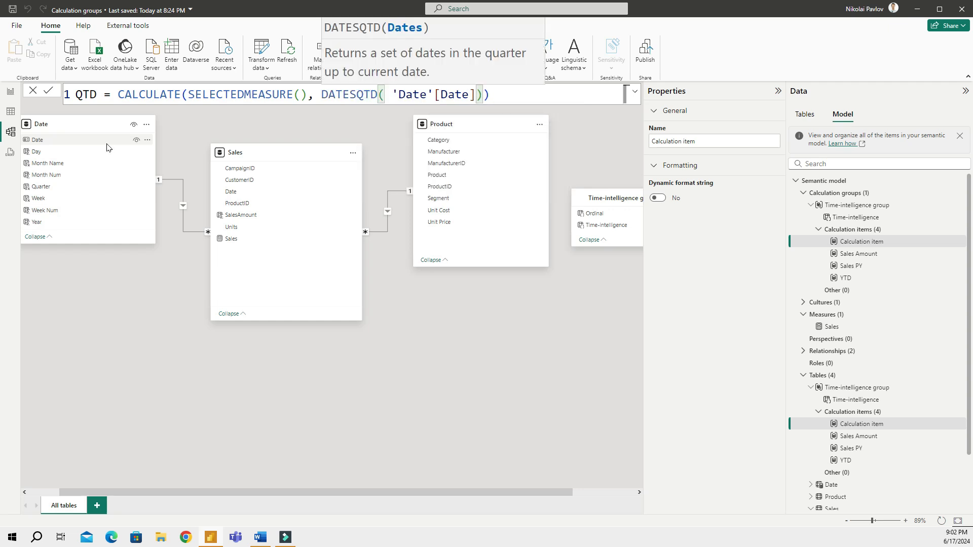
Copy and commit the QTD formula, then display the calculation item order
key("ctrl+a")
key("ctrl+c")
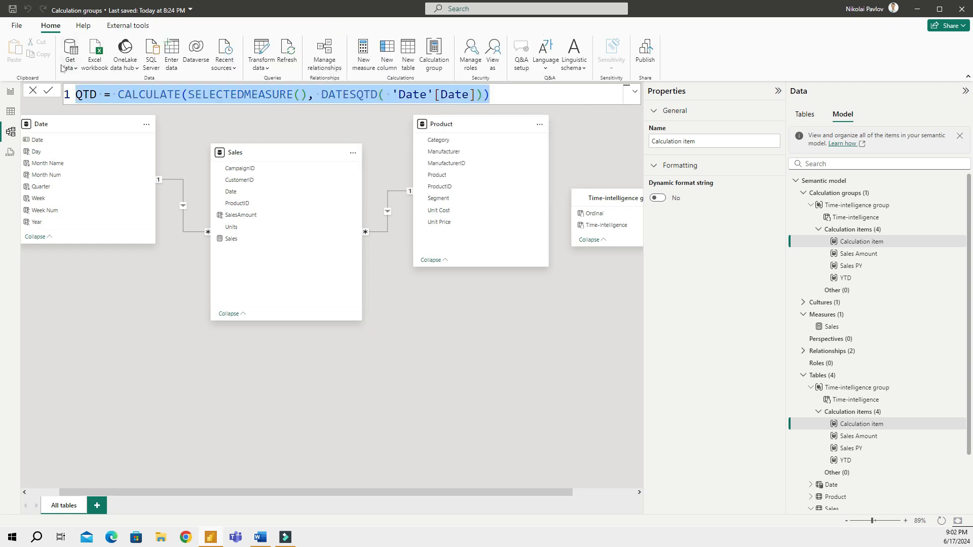
left_click(49, 94)
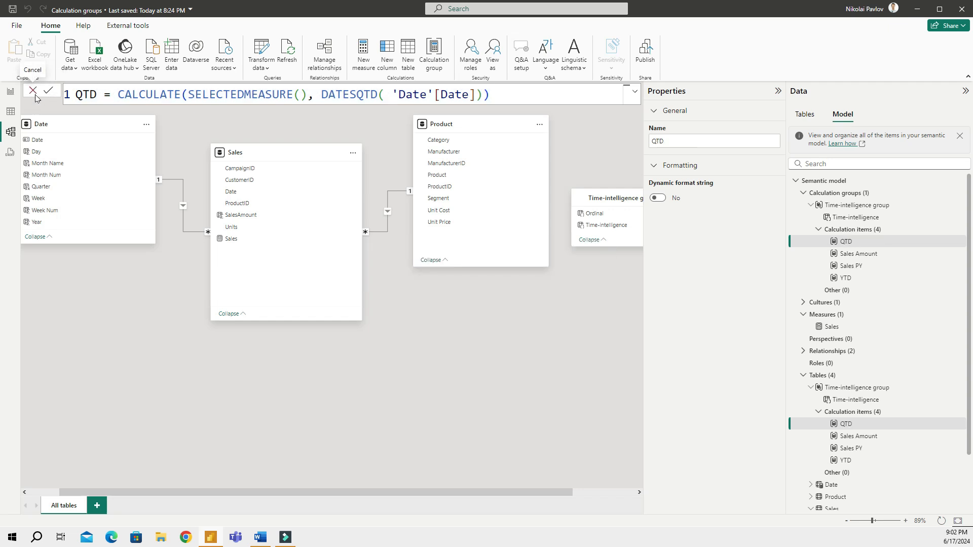
left_click(859, 231)
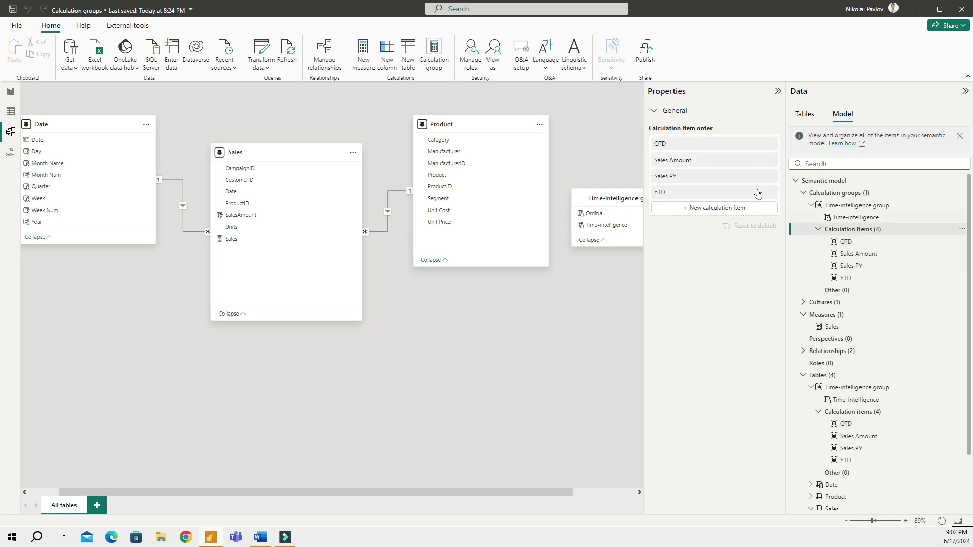
Add an MTD item from the pasted QTD formula, changing DATESQTD to DATESMTD('Date'[Date])
left_click(702, 207)
key("ctrl+v")
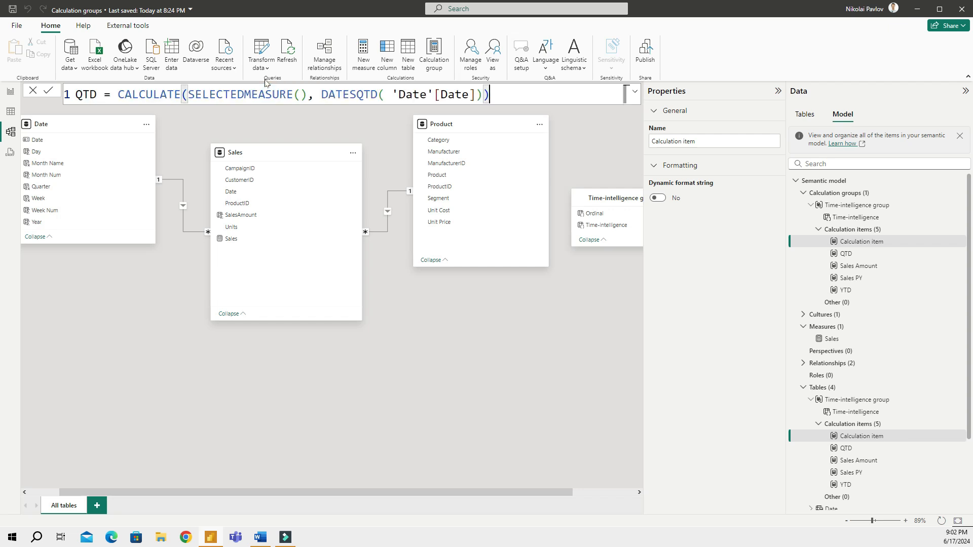
left_click(83, 95)
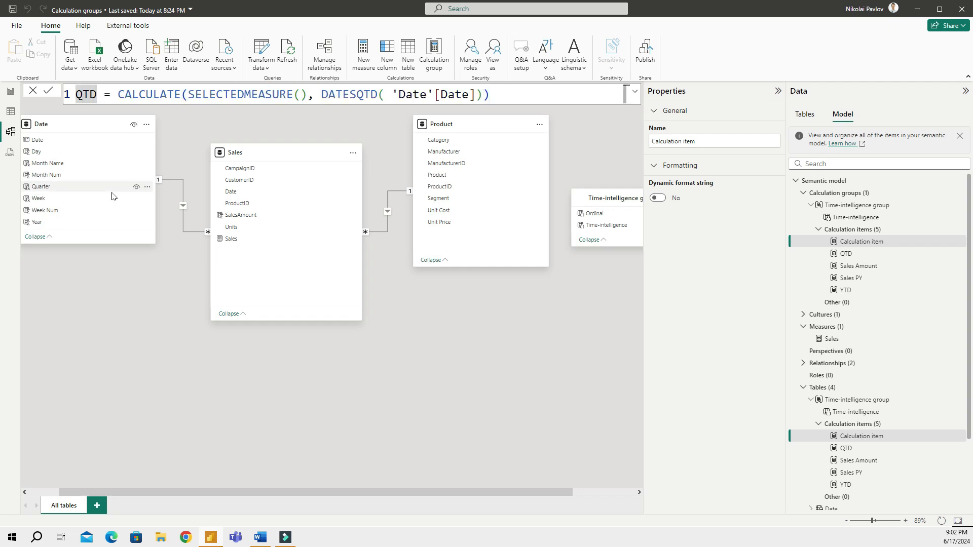
key("BackSpace")
type("M")
key("Right")
key("Right")
key("Right")
key("Right")
key("Right")
key("Right")
key("Right")
key("Right")
key("Right")
key("Right")
key("Right")
key("Right")
key("Right")
key("Right")
key("Right")
key("Right")
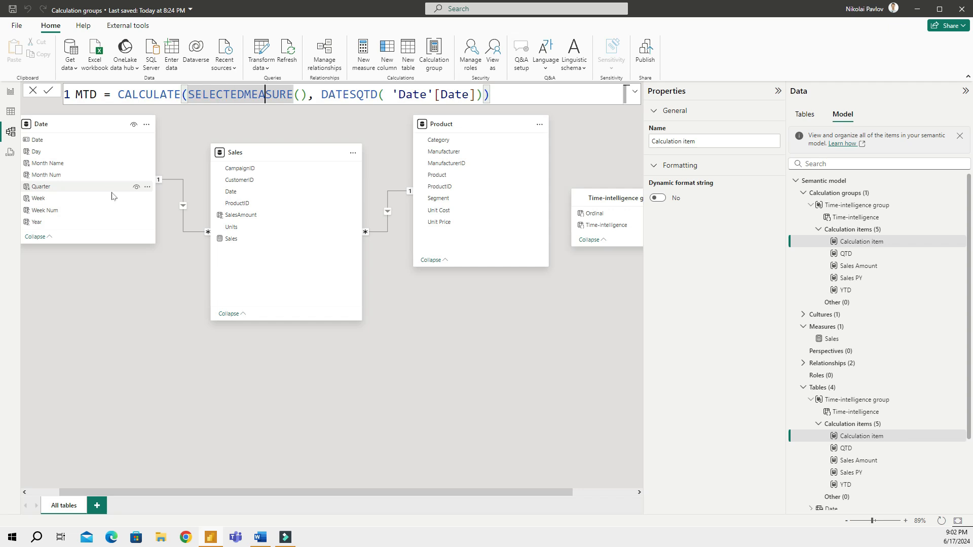
key("Right")
key("Right")
key("Right")
key("Right")
key("Right")
key("Right")
key("Right")
key("Right")
key("Right")
key("Right")
key("Right")
key("Right")
key("Right")
key("Right")
key("Right")
key("Right")
key("BackSpace")
key("BackSpace")
key("BackSpace")
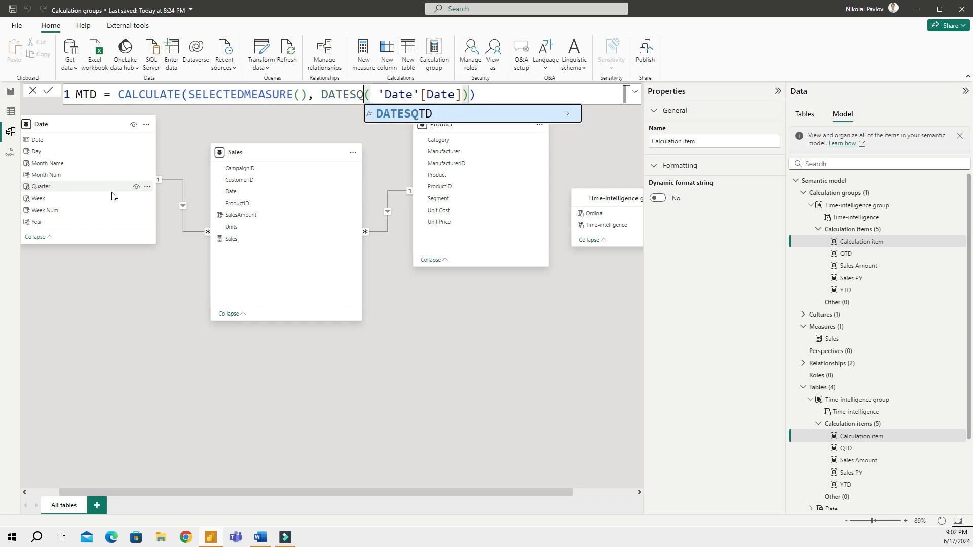
key("Down")
key("Down")
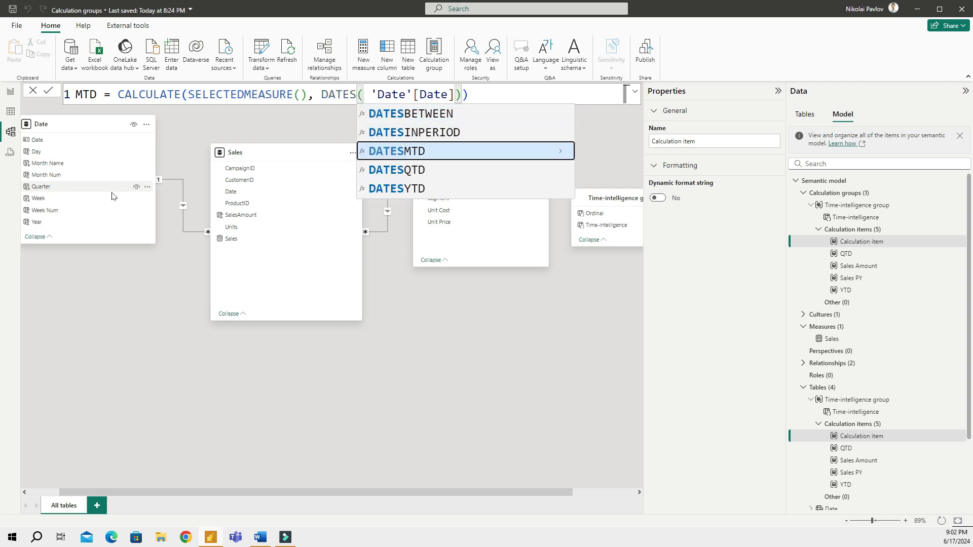
key("Tab")
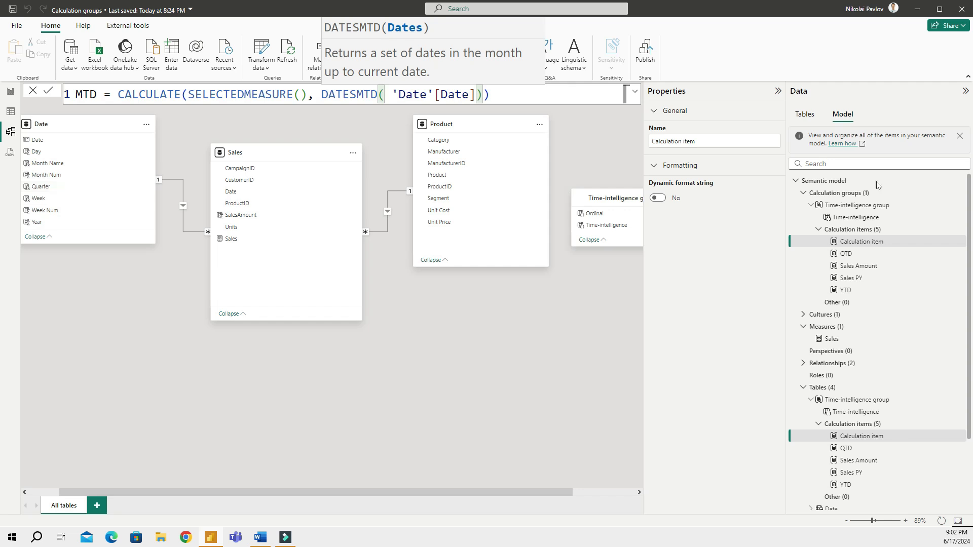
left_click(49, 91)
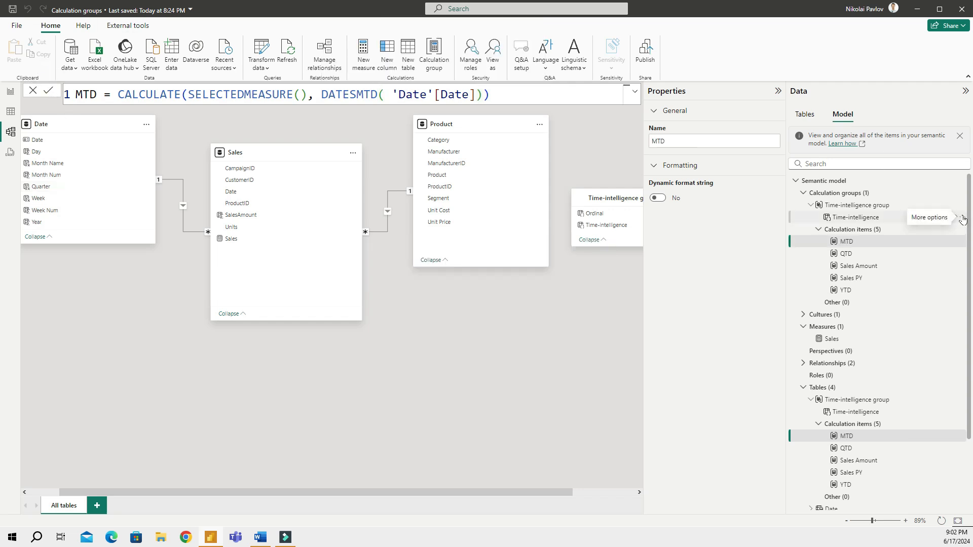
Show the item order MTD, QTD, Sales Amount, Sales PY, YTD and check the MTD column in the matrix
left_click(847, 231)
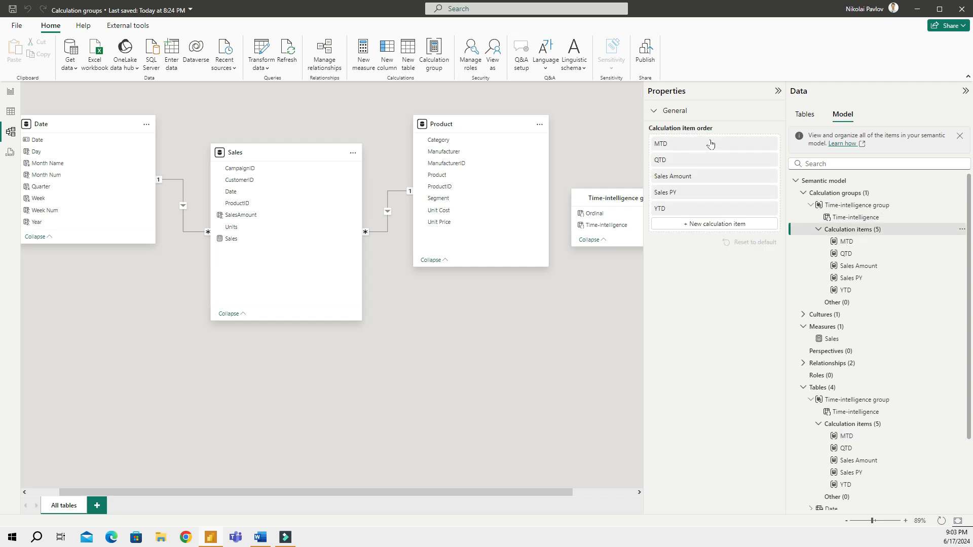
left_click(11, 95)
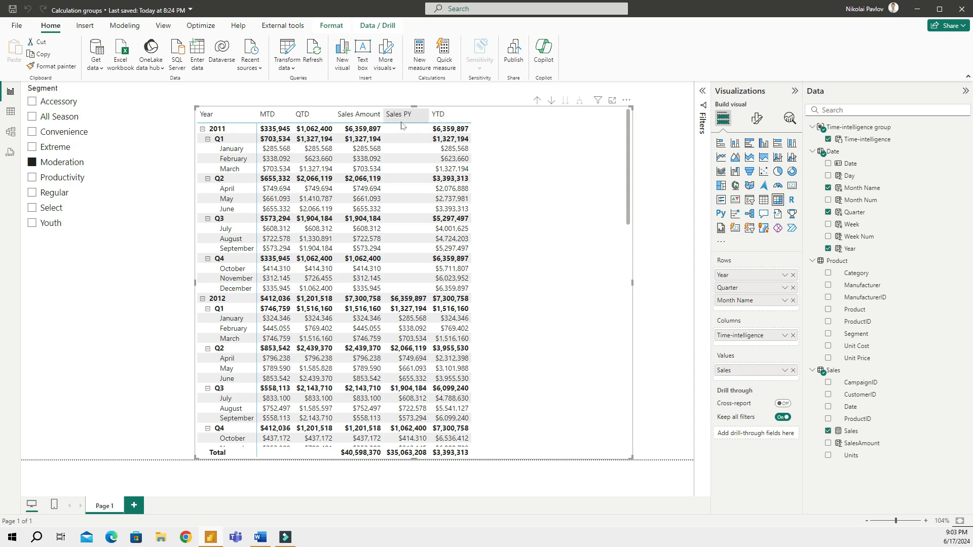
left_click(11, 132)
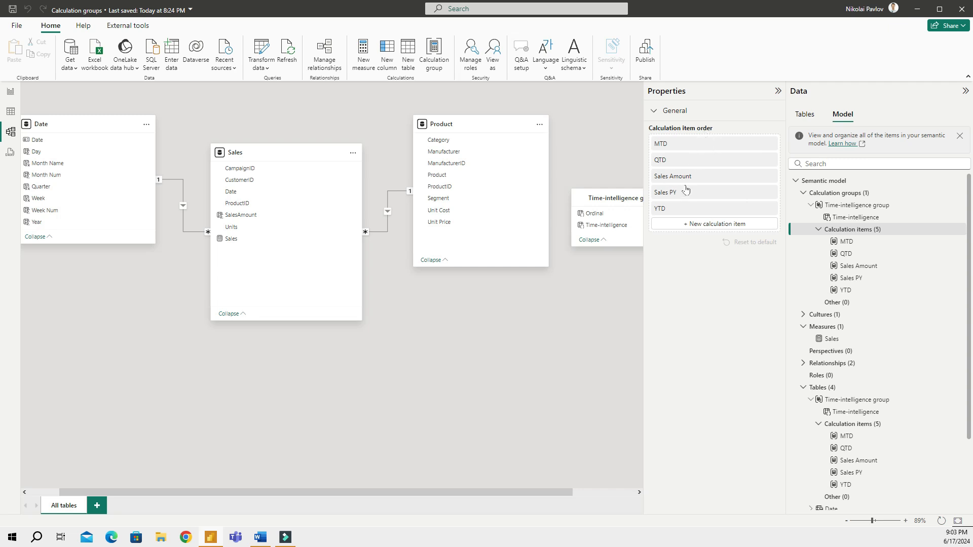
Reorder the calculation items to Sales Amount, Sales PY, YTD, QTD, MTD
left_click_drag(688, 184, 691, 145)
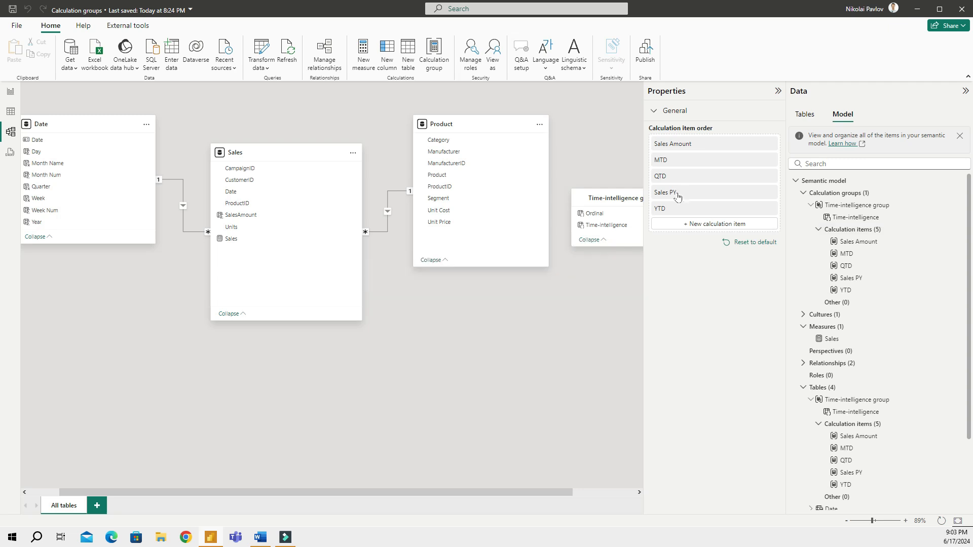
left_click_drag(677, 196, 676, 162)
left_click_drag(674, 209, 676, 177)
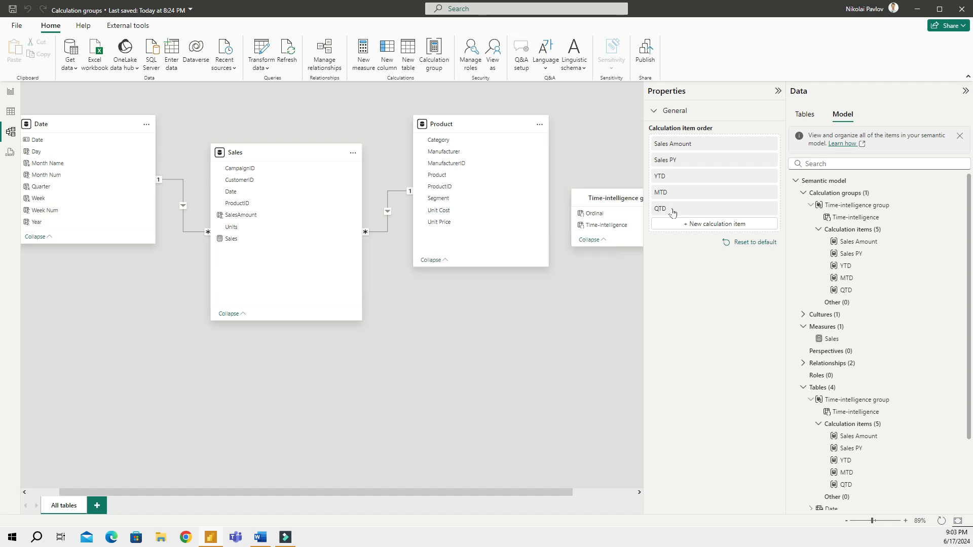
left_click_drag(673, 213, 674, 196)
Verify the new column order in the matrix, then reselect the calculation items in Model view
left_click(11, 92)
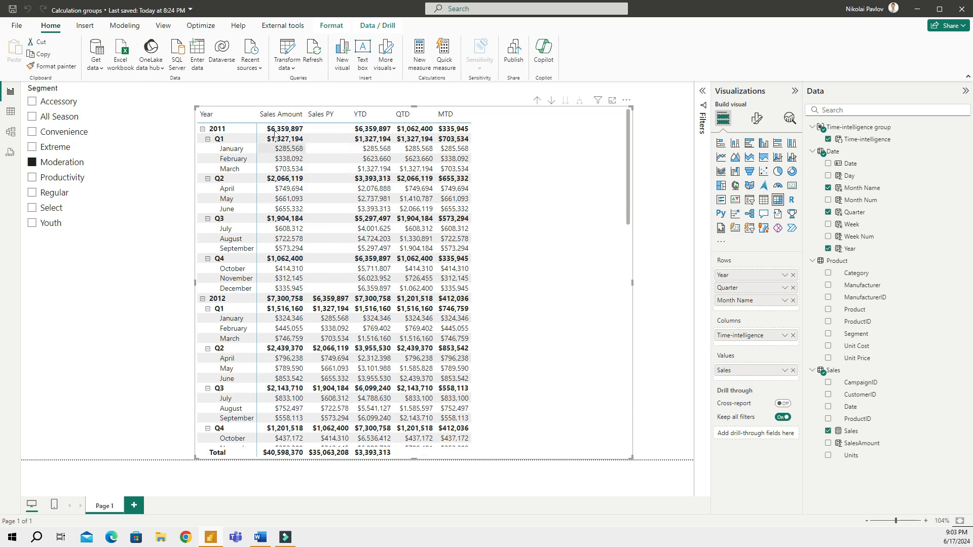
left_click(10, 132)
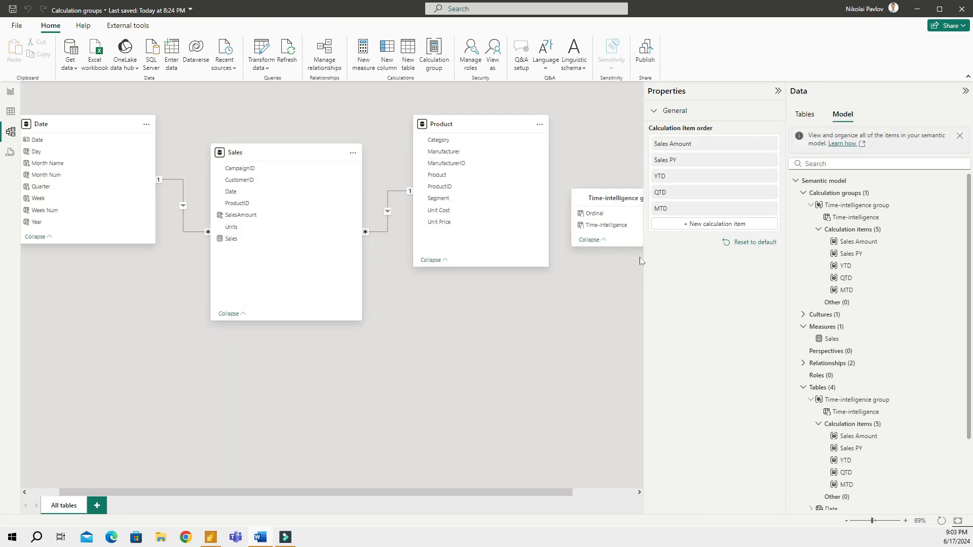
left_click(861, 230)
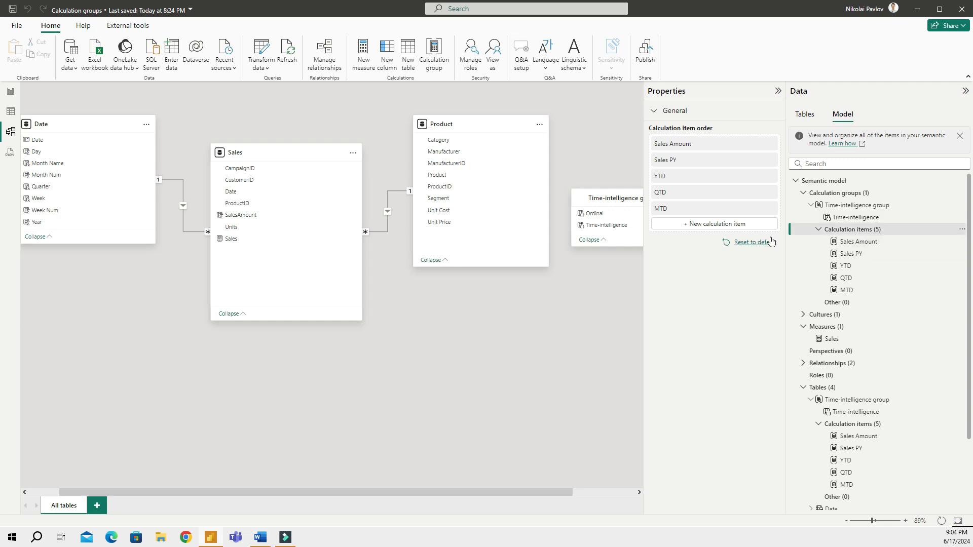
Add a Diff YoY item reading SELECTEDMEASURE() - CALCULATE(SELECTEDMEASURE()
left_click(713, 224)
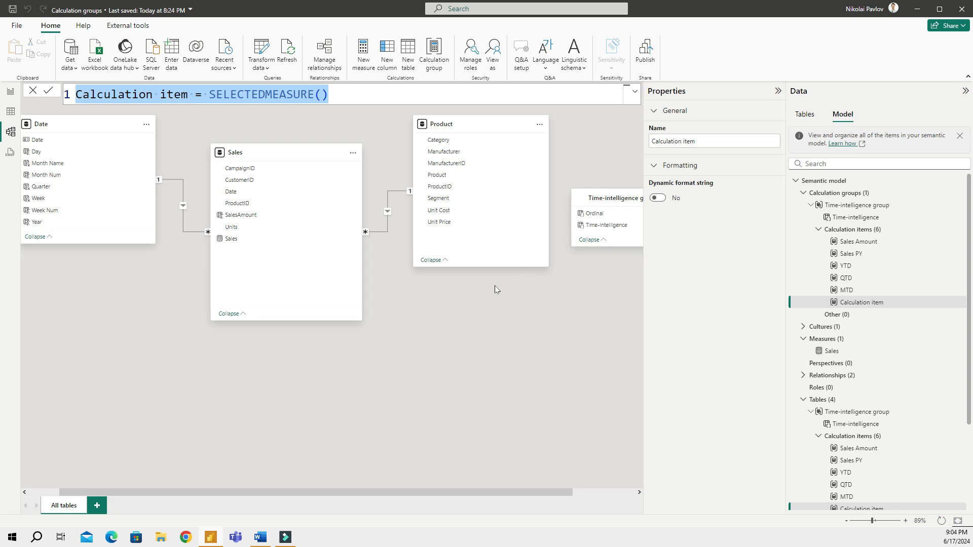
type("Diff")
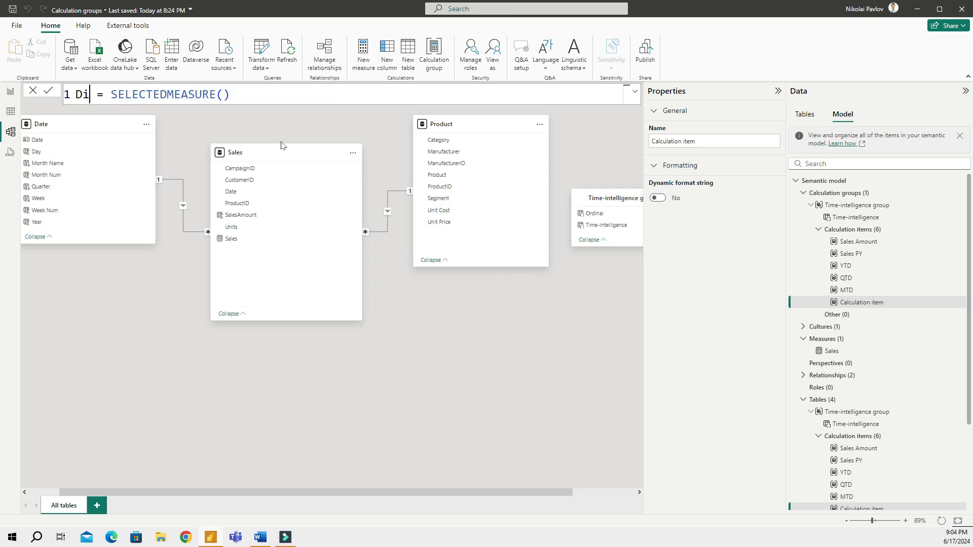
type(" YoY")
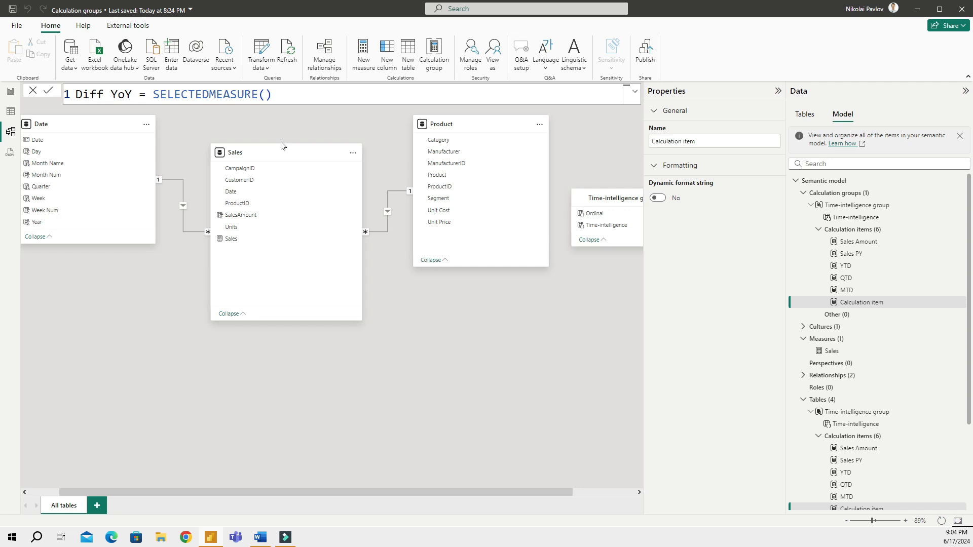
key("Right")
key("Right")
key("Right")
key("Right")
key("Right")
key("Right")
key("Right")
key("Right")
key("Right")
key("Right")
key("Right")
key("Right")
key("Right")
key("Right")
key("Right")
key("Right")
key("Right")
key("Right")
key("Right")
type("- calc")
key("Tab")
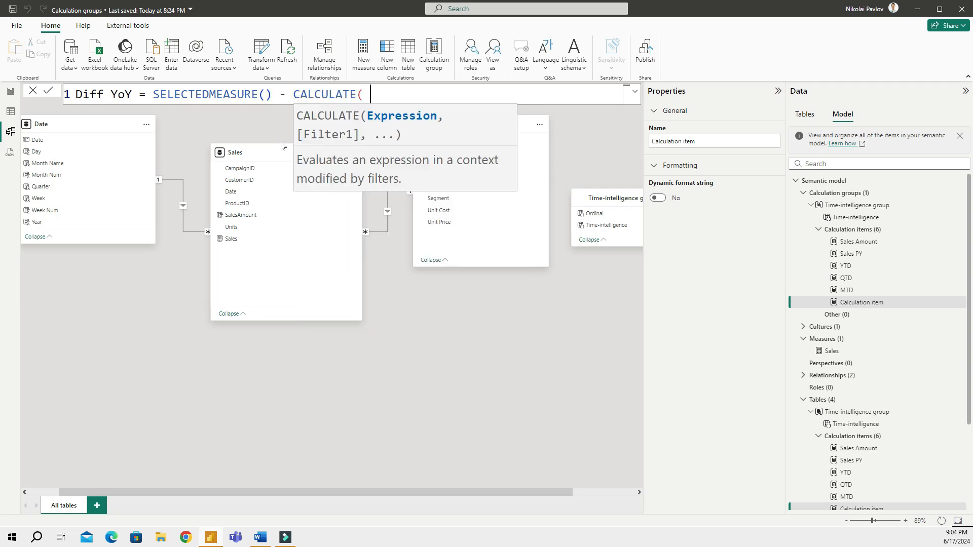
type("selec")
key("Down")
key("Tab")
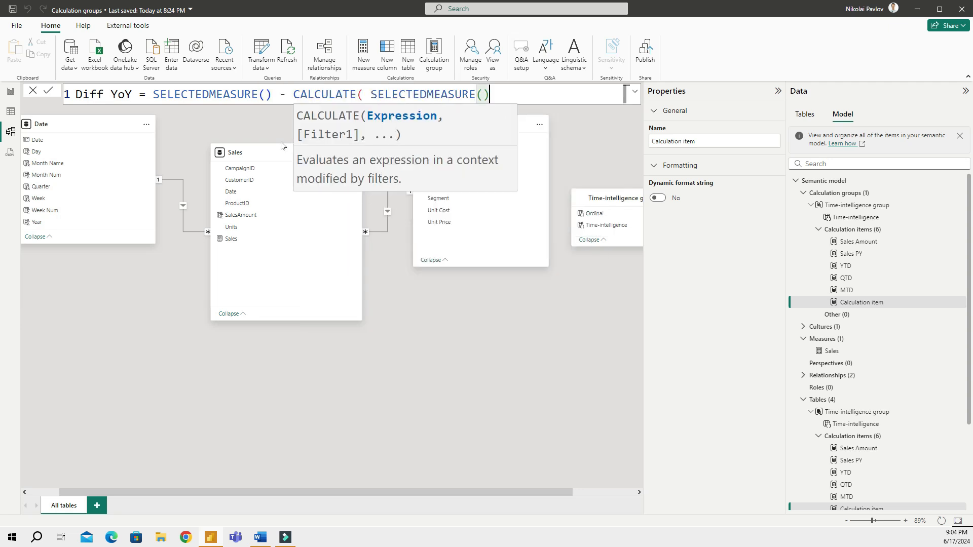
Add the 'Time-intelligence group'[Time-intelligence] filter argument and commit the Diff YoY formula
type(",")
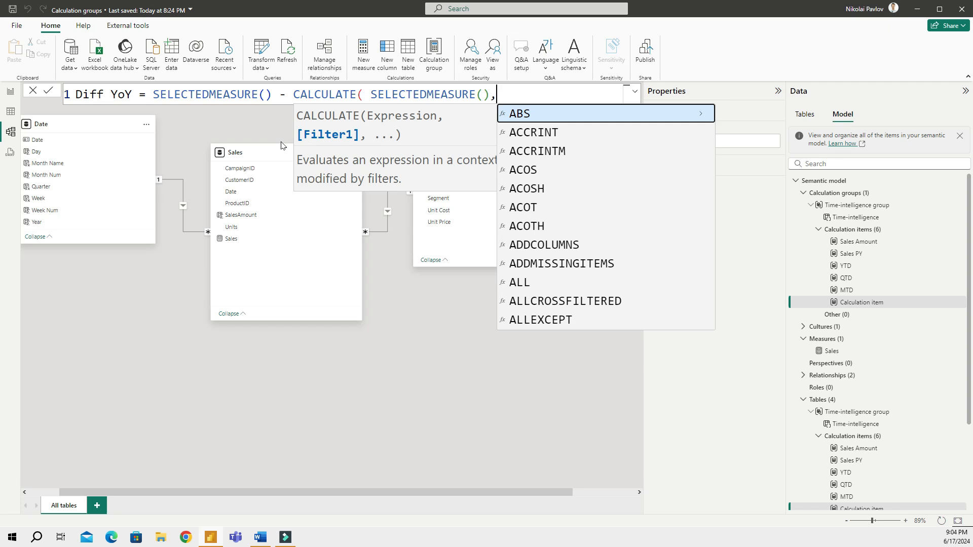
type(" t")
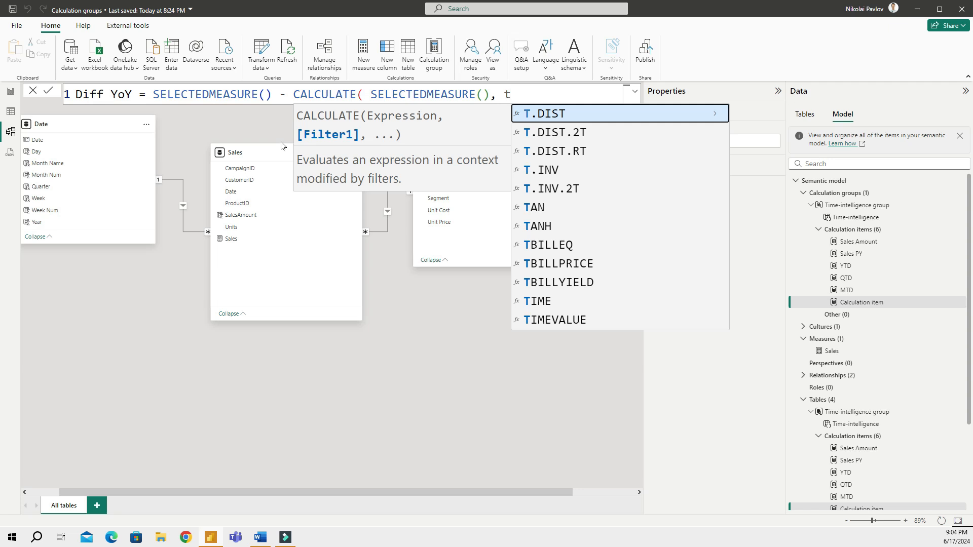
type("ime")
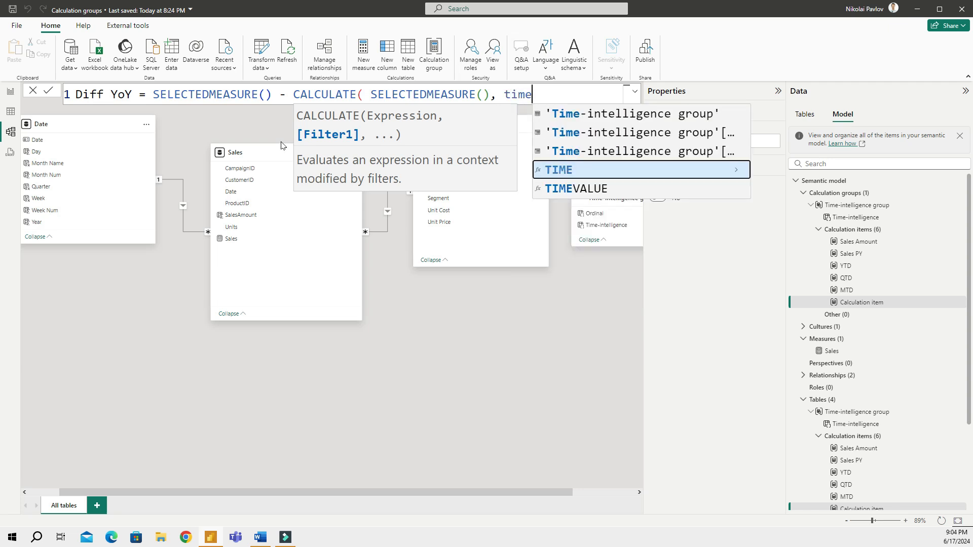
key("Up")
key("Tab")
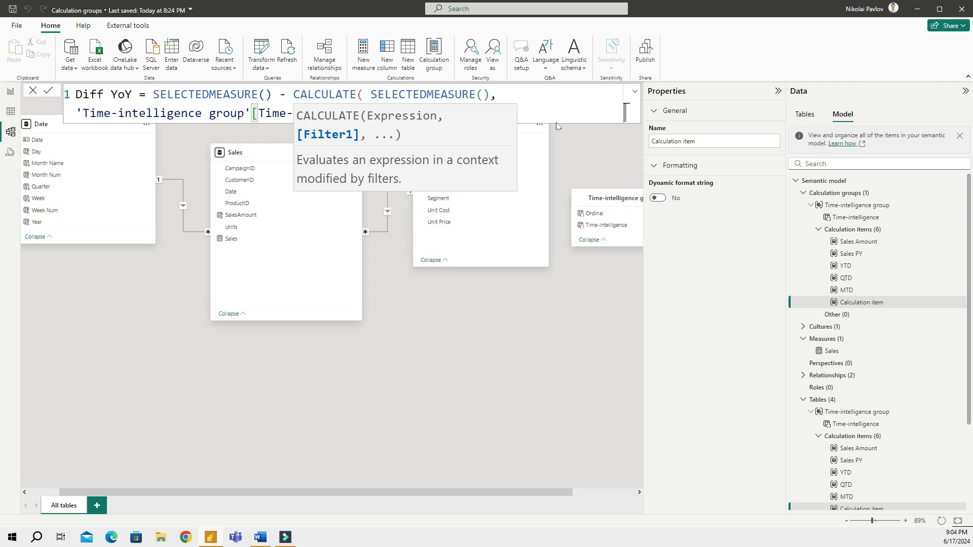
key("Escape")
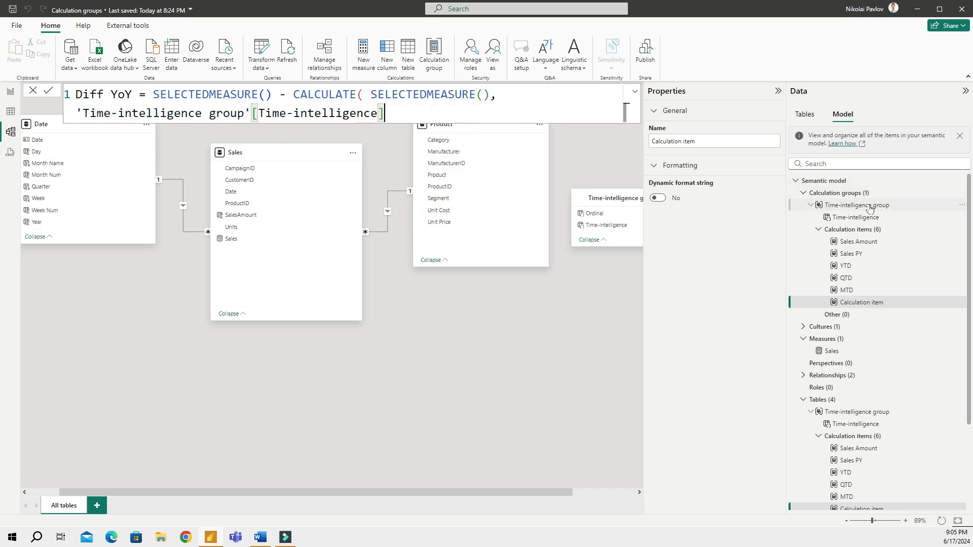
type(")")
key("Return")
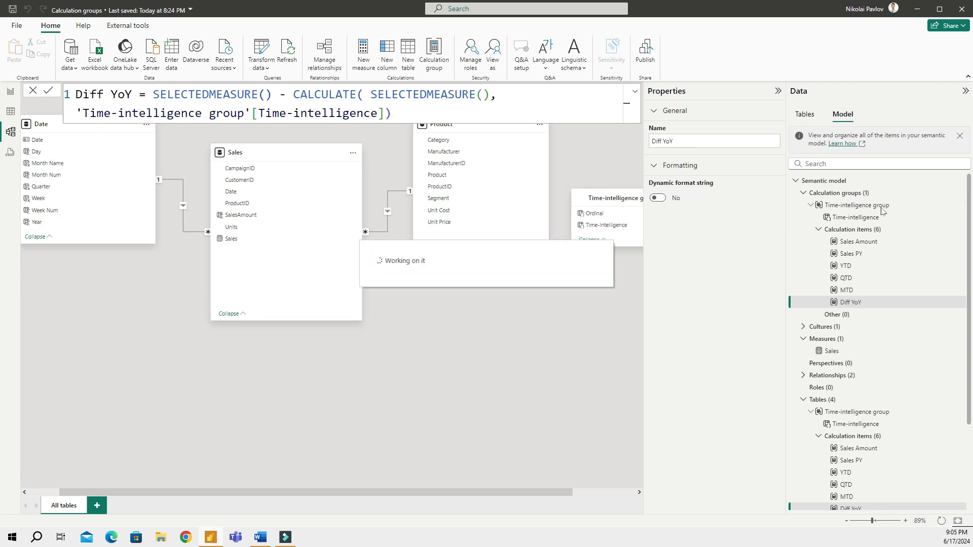
left_click(880, 207)
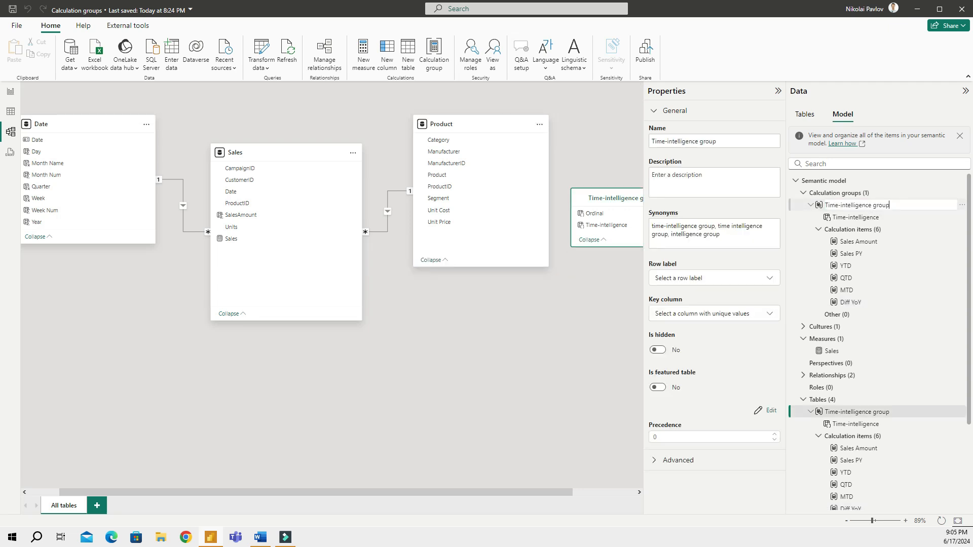
Rename the table to Time-intelligence and its column to Calculation
double_click(881, 205)
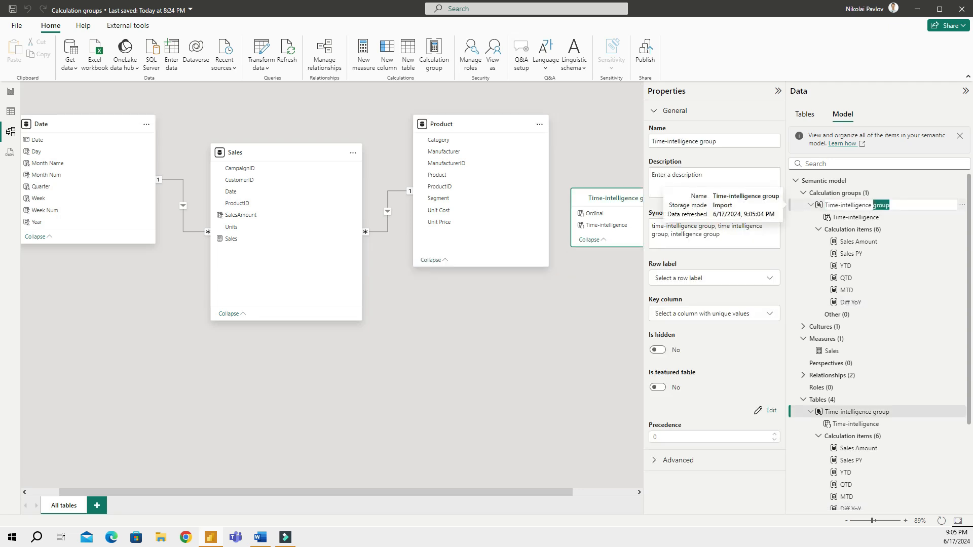
key("BackSpace")
key("BackSpace")
key("Return")
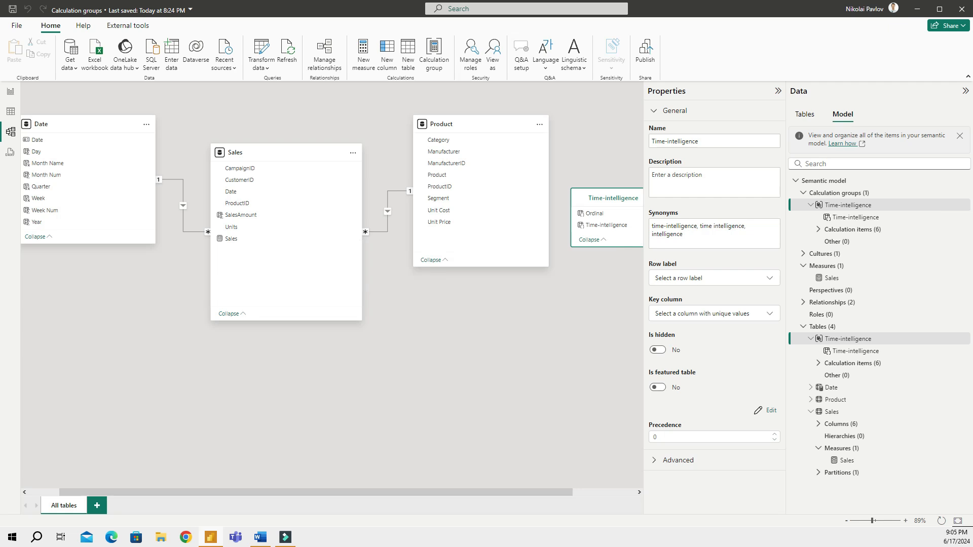
double_click(856, 217)
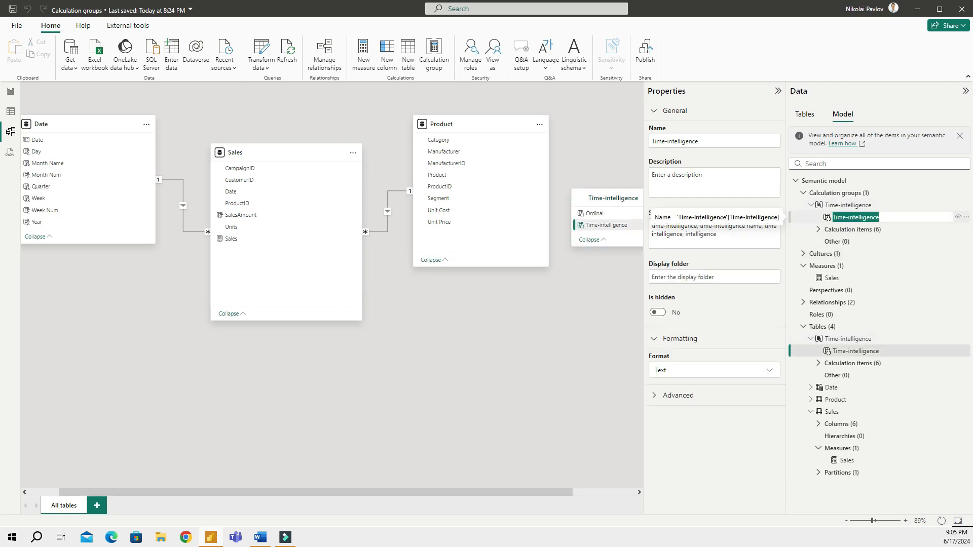
type("Calculation")
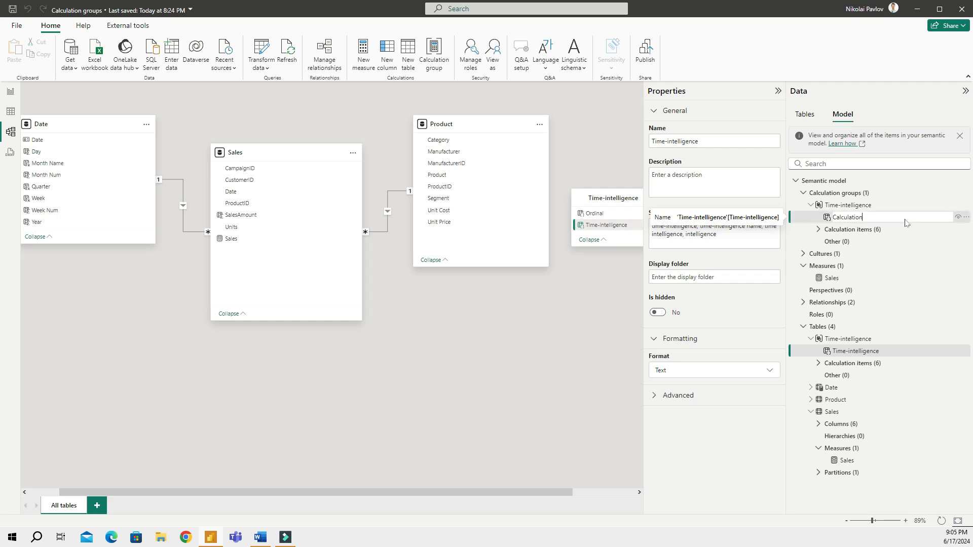
key("Return")
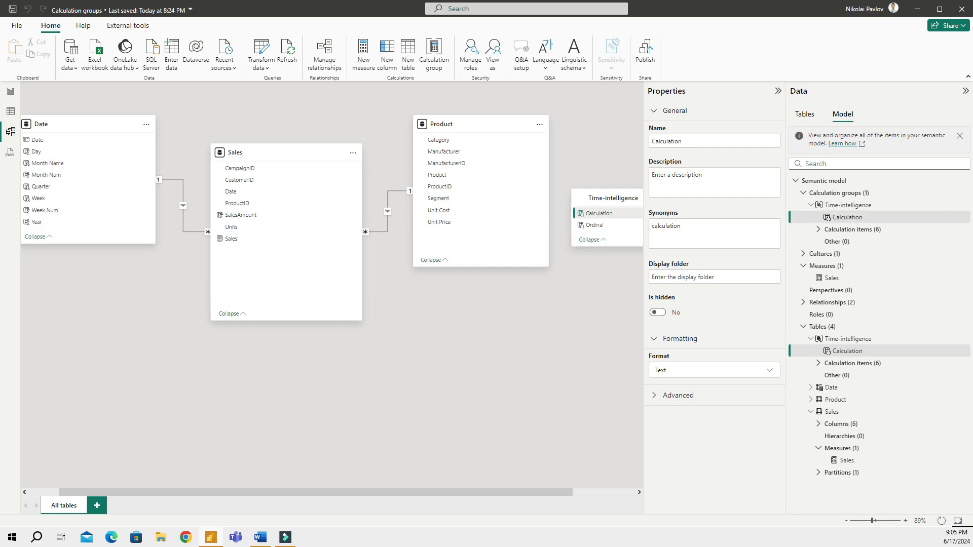
Expand the calculation items and open the Diff YoY formula
left_click(827, 230)
left_click(818, 230)
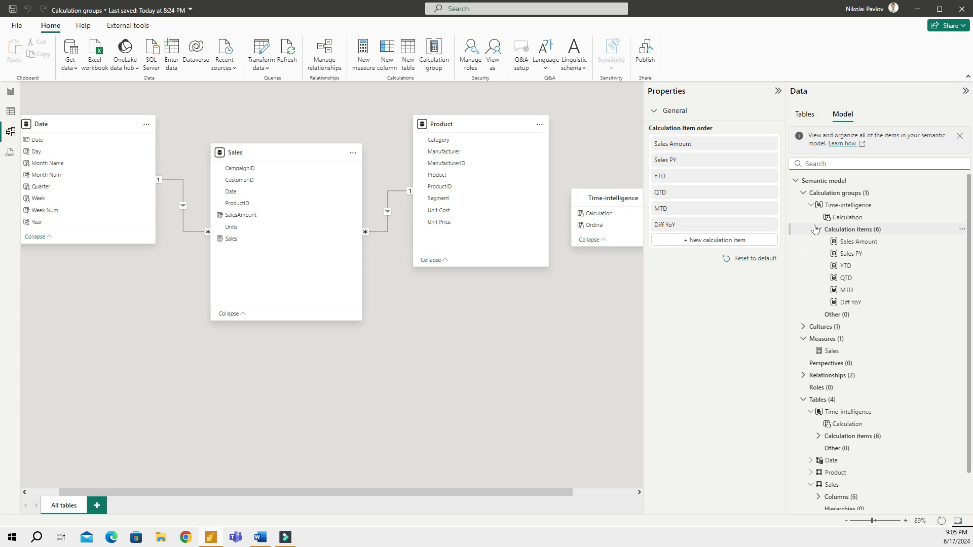
left_click(856, 303)
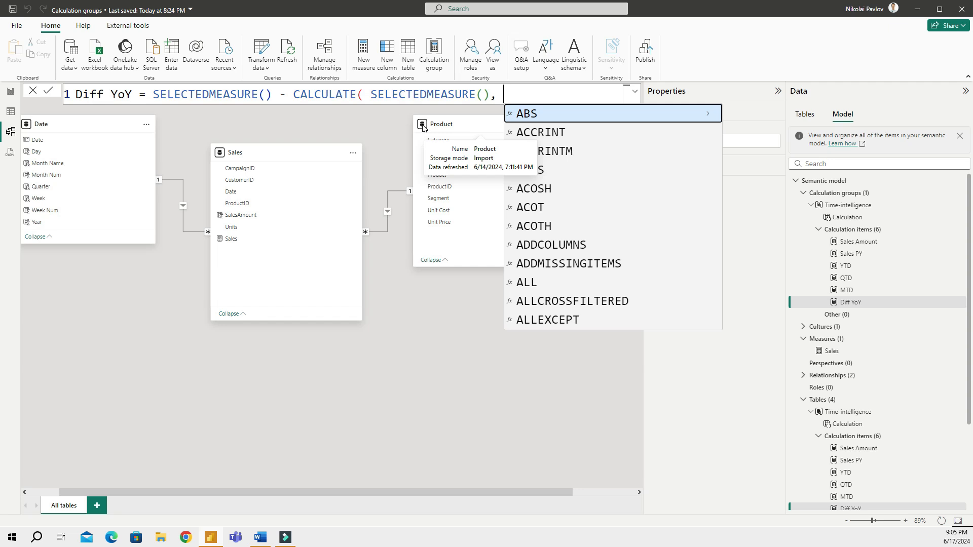
Set Diff YoY's CALCULATE filter to 'Time-intelligence'[Calculation] = "Sales PY"
type("time")
key("Up")
key("Up")
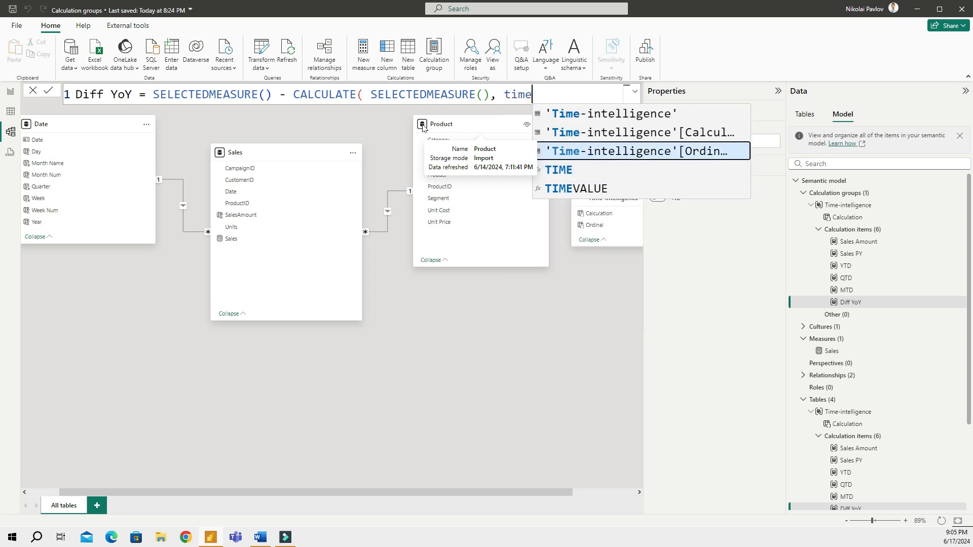
key("Tab")
type("= \"")
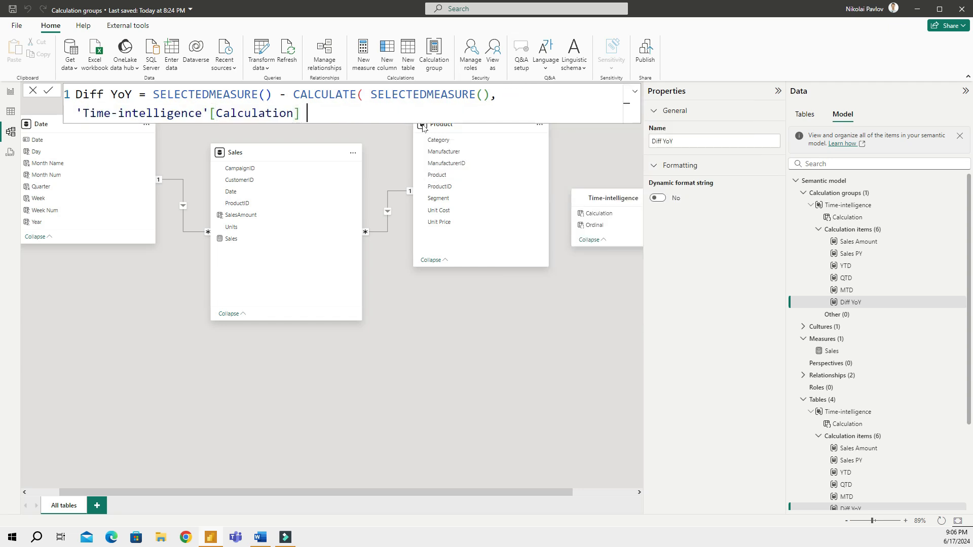
type("Sales PY\")")
left_click(9, 91)
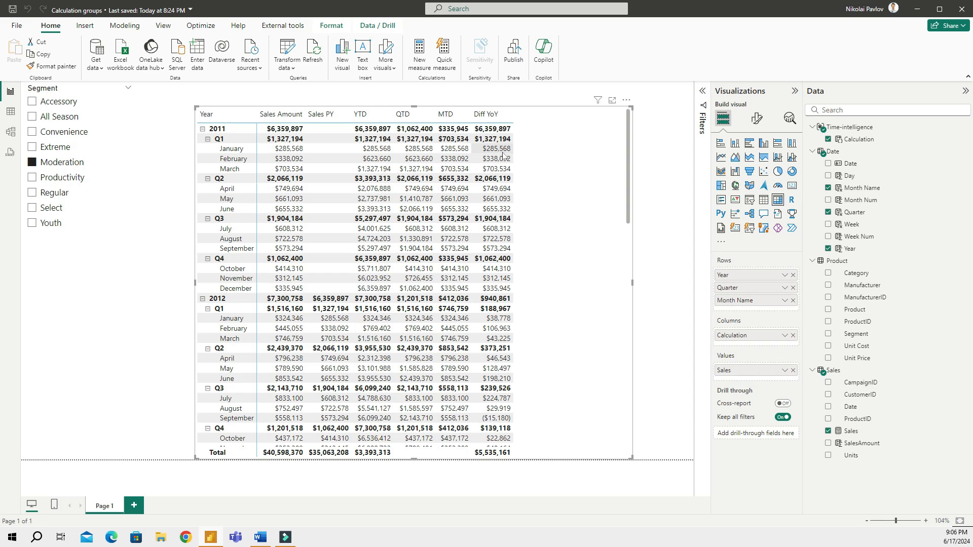
Compare January 2012 Sales Amount, Sales PY and Diff YoY ($38,778), then return to calculation items
left_click(287, 322)
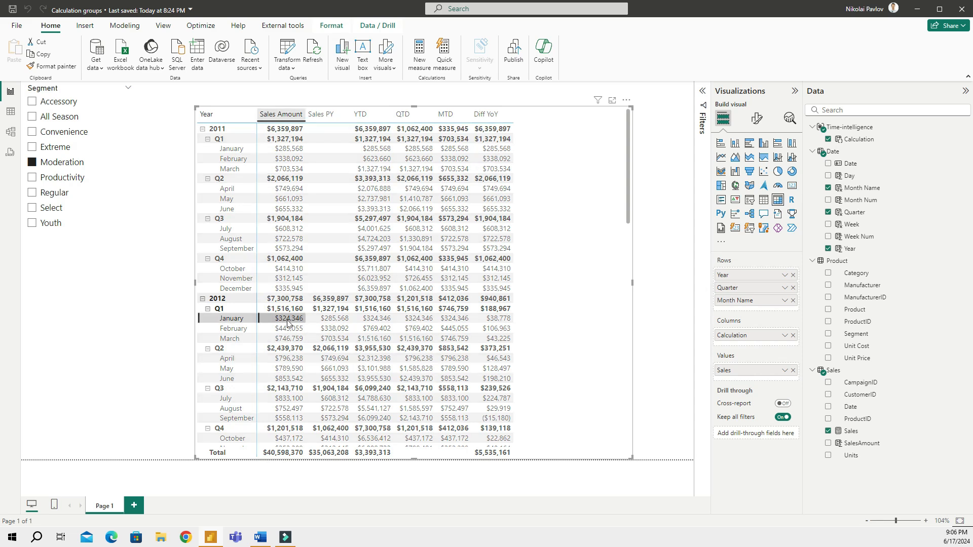
left_click(335, 321)
left_click(499, 320)
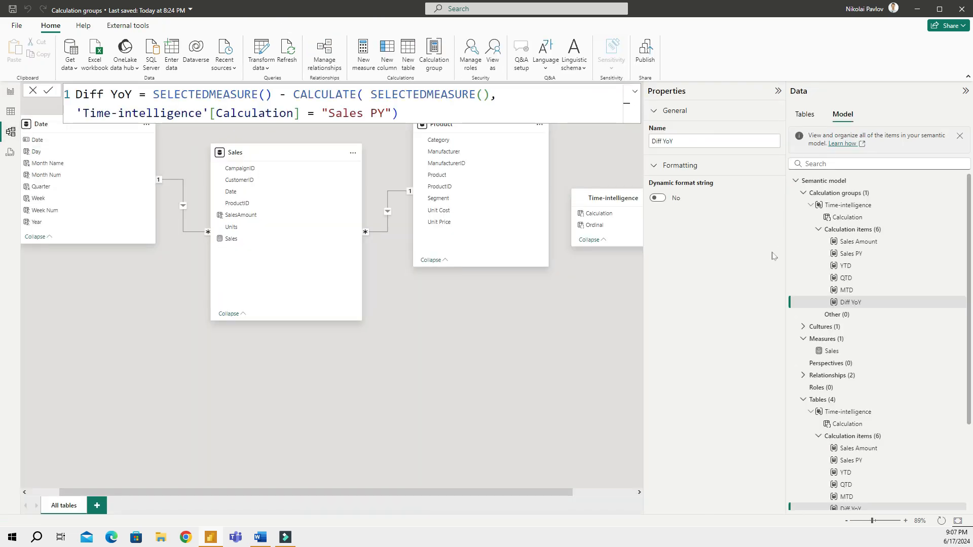
left_click(859, 229)
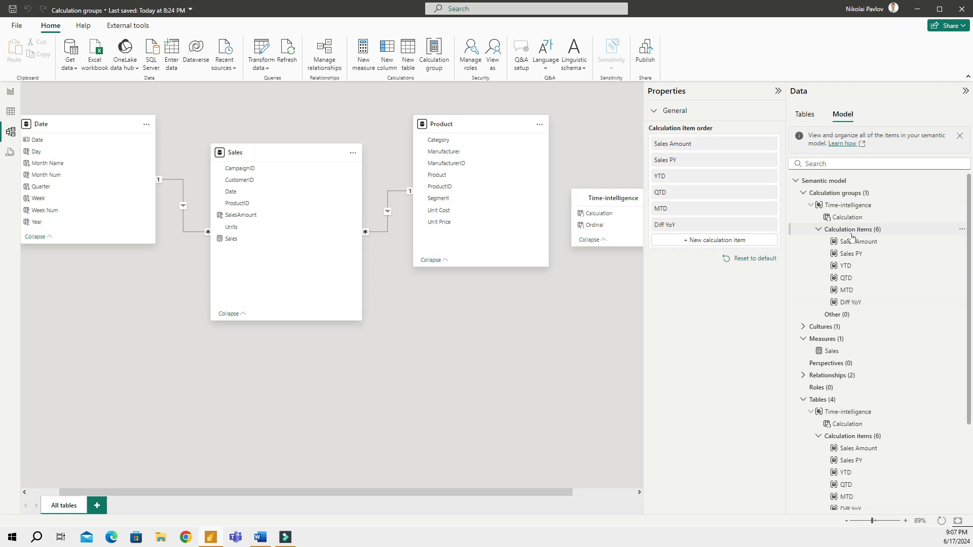
Add a new item named Diff YoY % and wrap its formula in DIVIDE
left_click(742, 242)
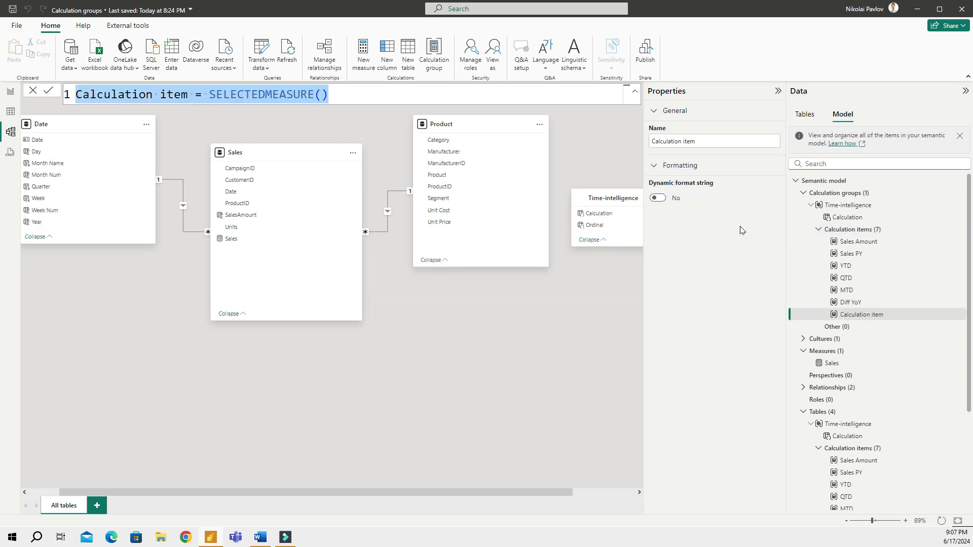
key("Left")
key("shift+Right")
key("shift+Right")
key("shift+Right")
key("shift+Right")
key("shift+Right")
key("shift+Right")
key("shift+Right")
key("shift+Right")
key("shift+Right")
key("shift+Right")
key("shift+Right")
key("shift+Right")
key("shift+Right")
key("shift+Right")
key("shift+Right")
key("shift+Right")
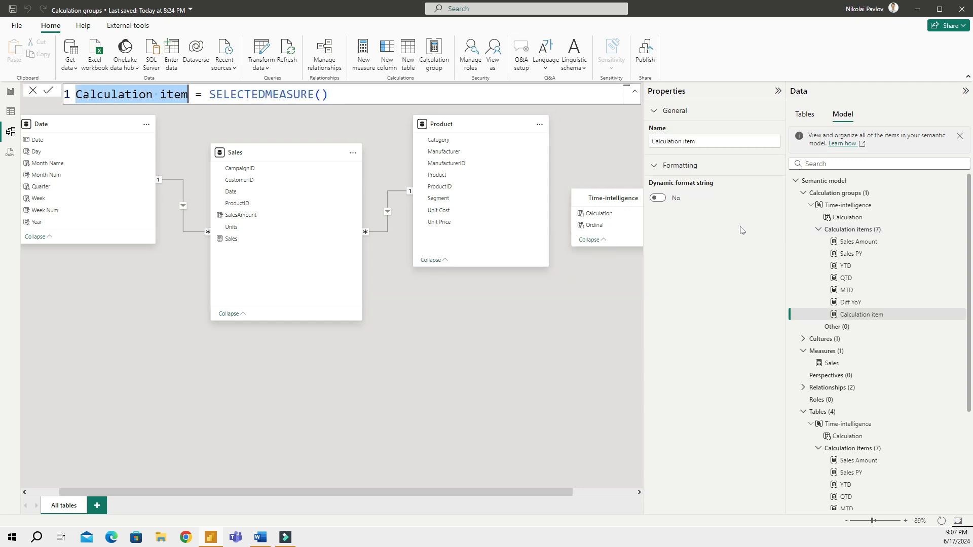
type("Diff YoY")
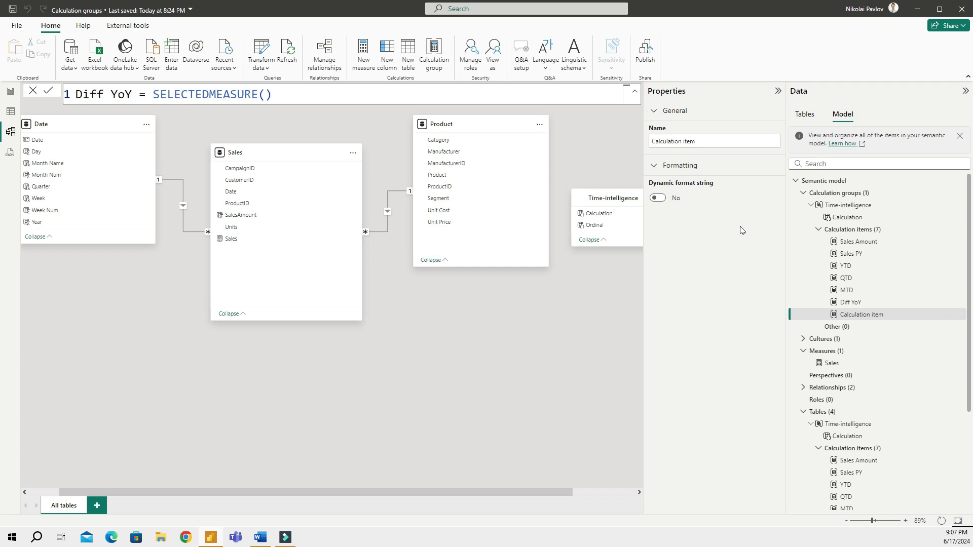
type(" ^")
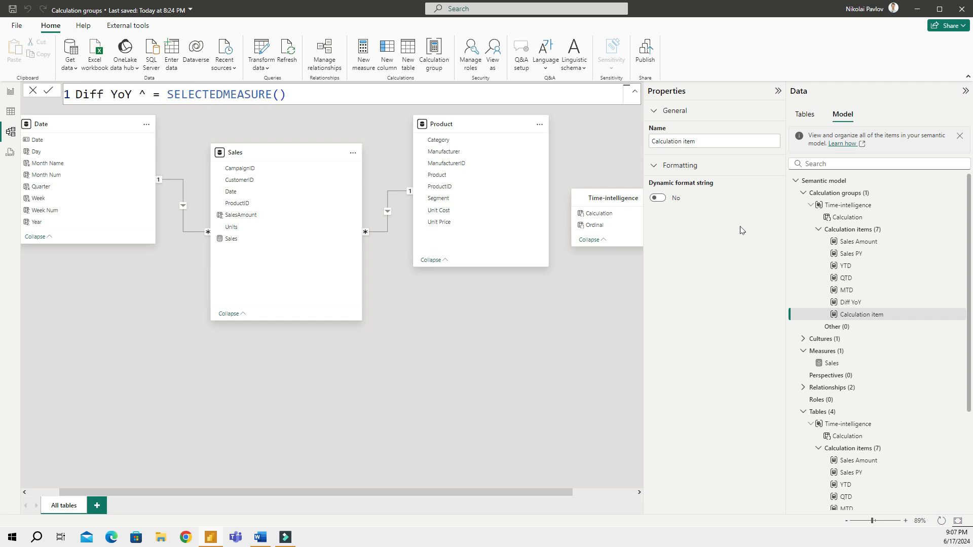
key("BackSpace")
type("%")
key("Right")
key("Right")
key("Right")
key("ctrl+shift+Right")
key("shift+Return")
key("Left")
type("Divi")
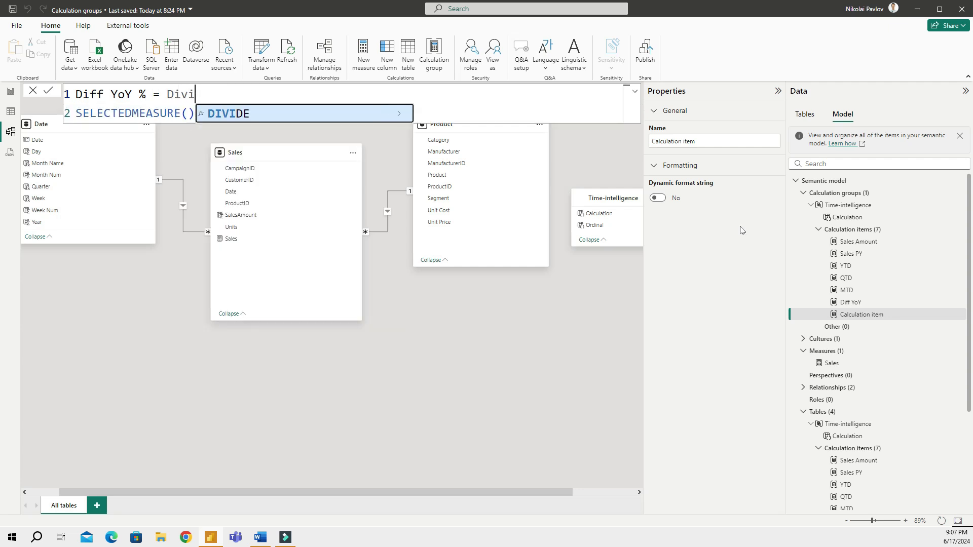
key("Tab")
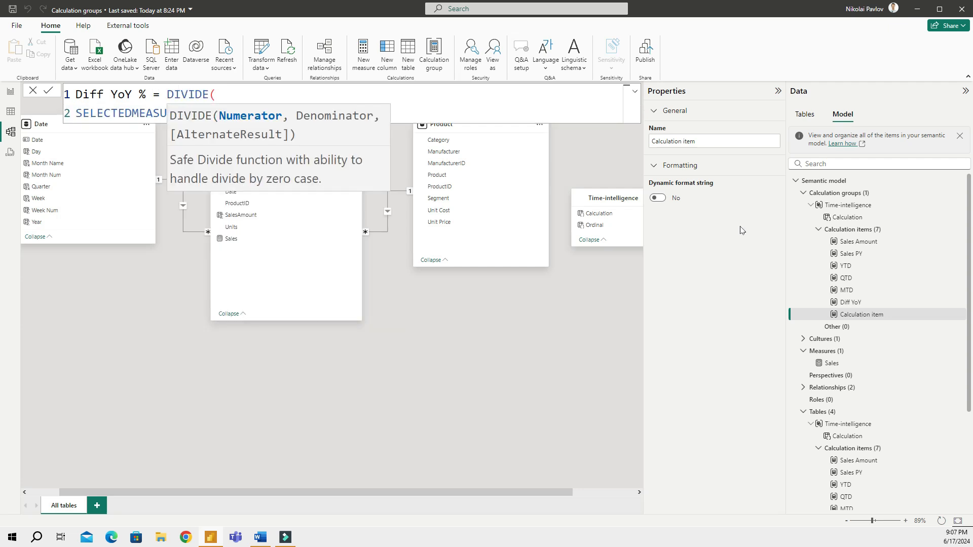
Make the numerator CALCULATE(SELECTEDMEASURE(), 'Time-intelligence'[Calculation] = "Diff YoY")
key("Right")
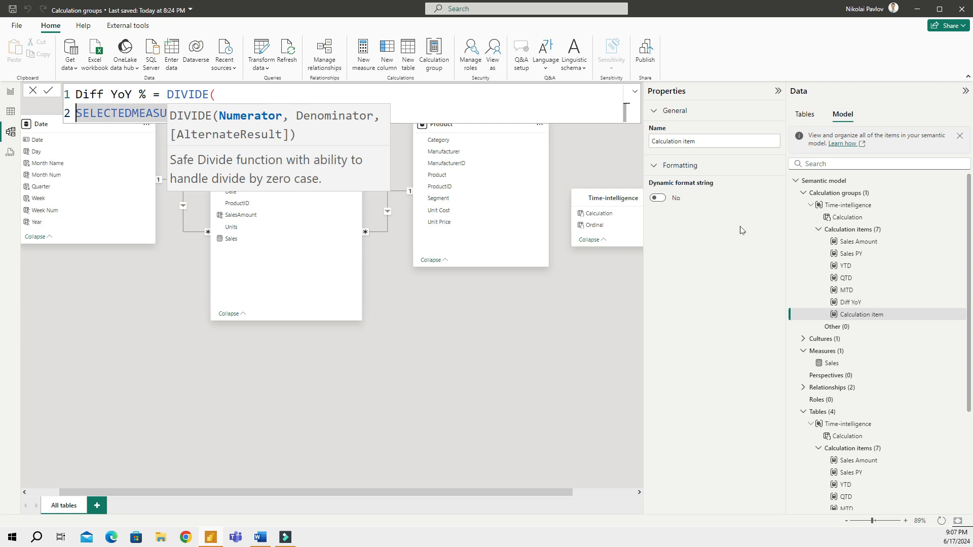
type("calc")
key("Tab")
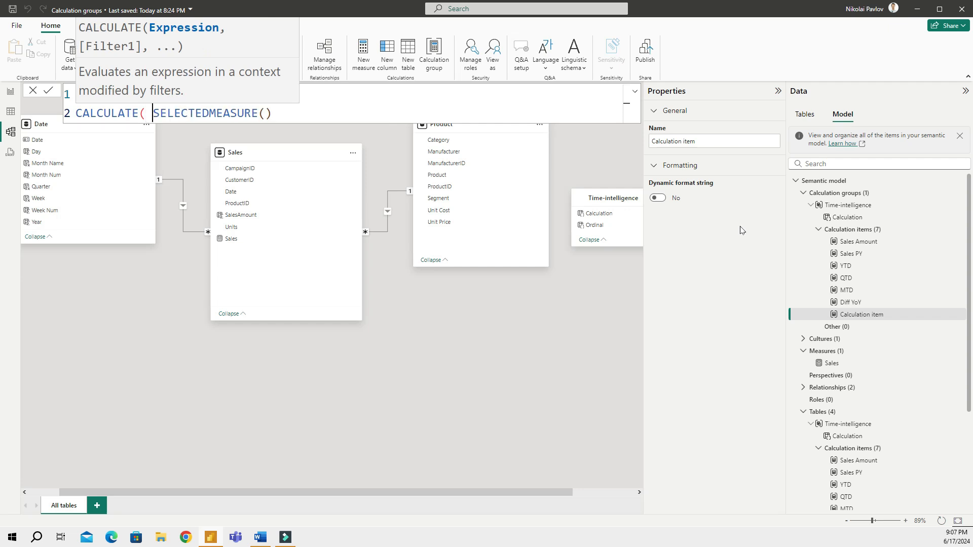
key("End")
type(", time")
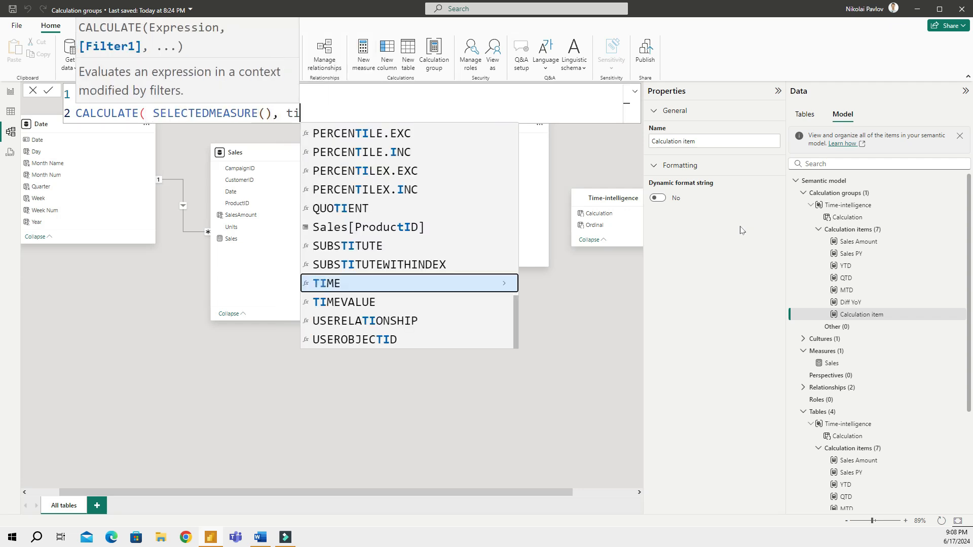
key("Up")
key("Up")
key("Tab")
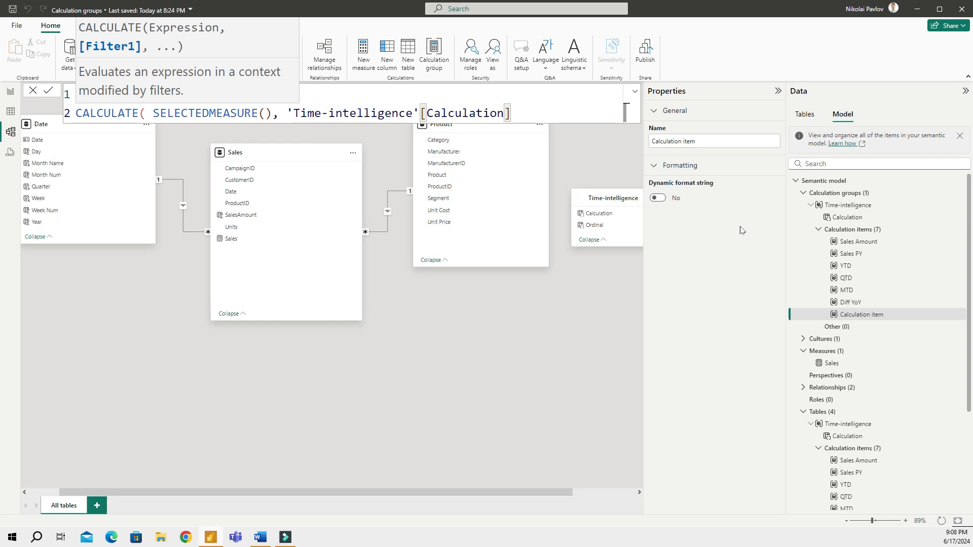
type("= DIFF")
key("BackSpace")
key("BackSpace")
key("BackSpace")
key("BackSpace")
type("\"Diff")
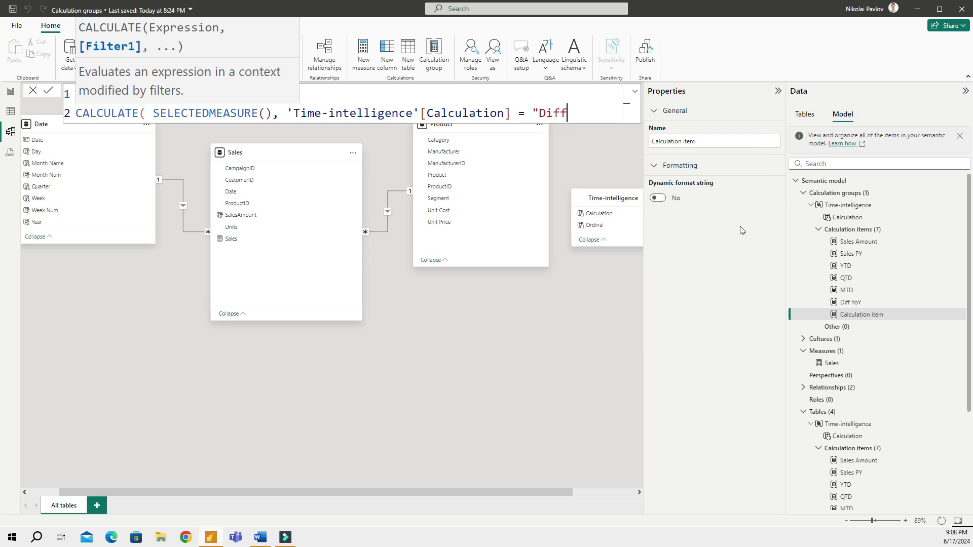
type(" YoY\"),")
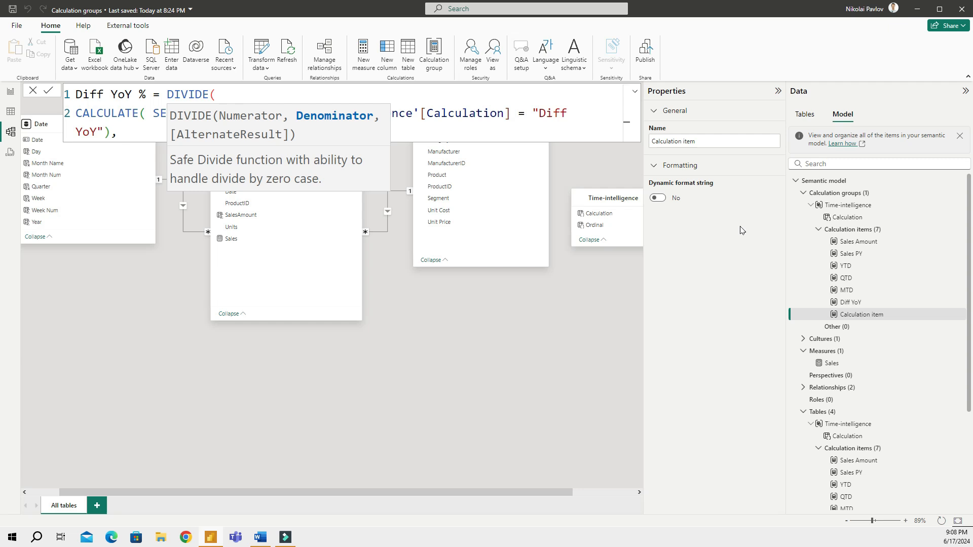
Add the denominator filtered to 'Time-intelligence'[Calculation] = "Sales PY" and commit the formula
key("shift+Return")
type("Calc")
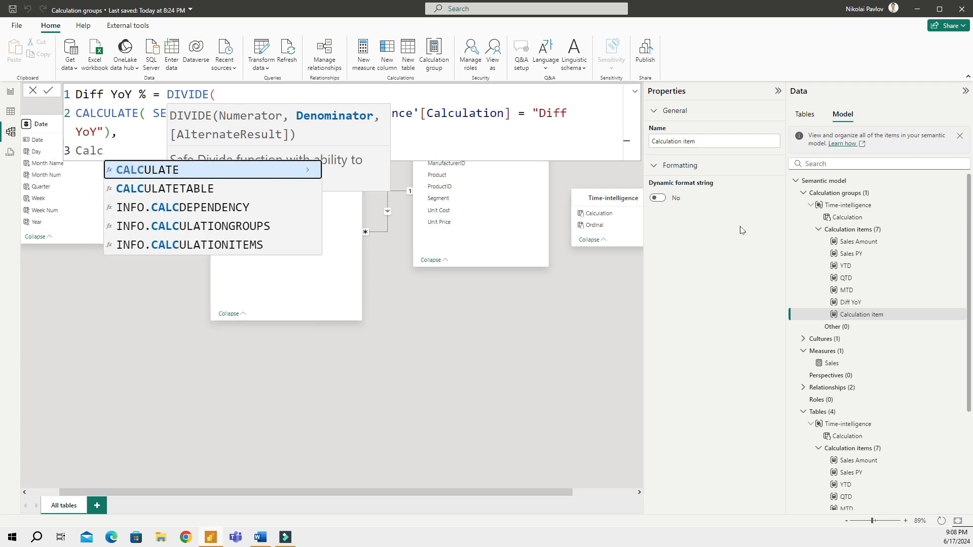
key("Tab")
type("selec")
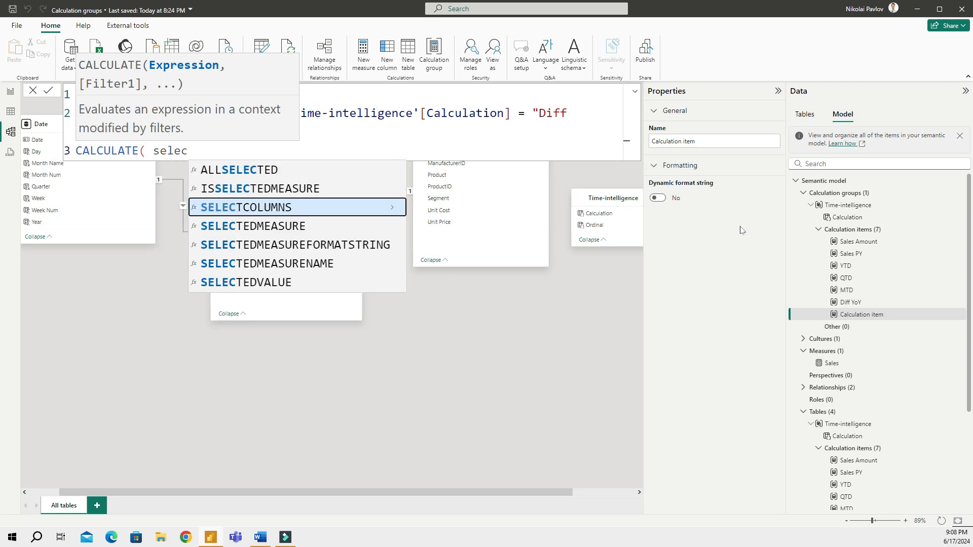
key("Tab")
type("),")
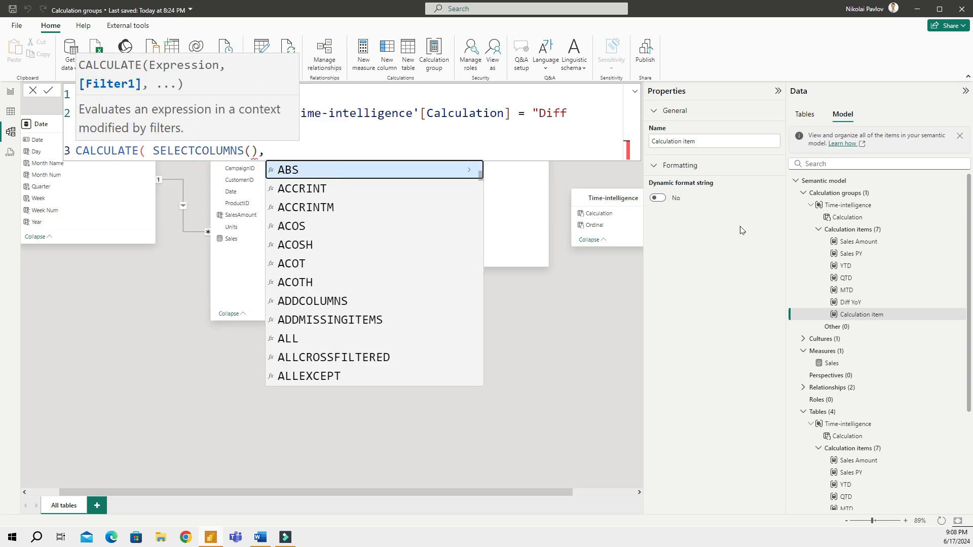
type("time")
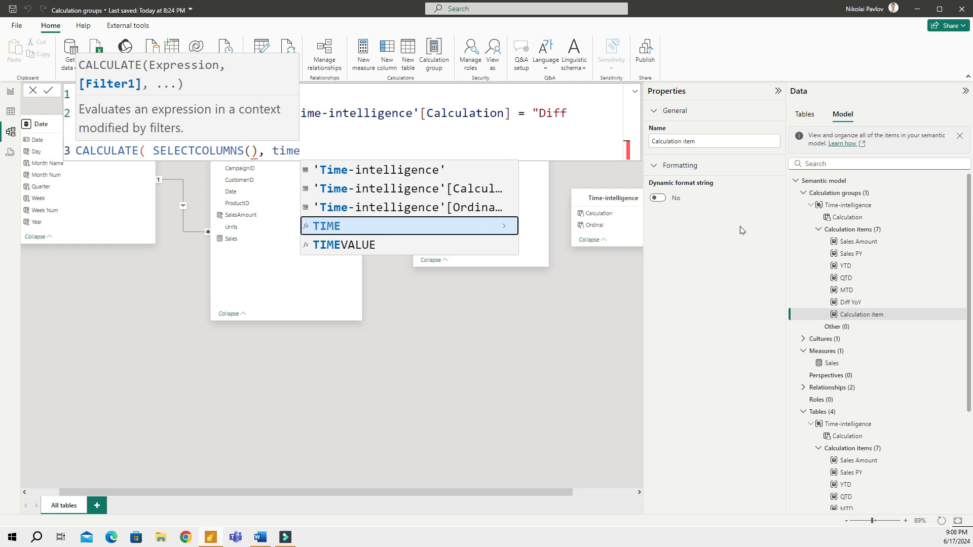
key("Up")
key("Up")
key("Tab")
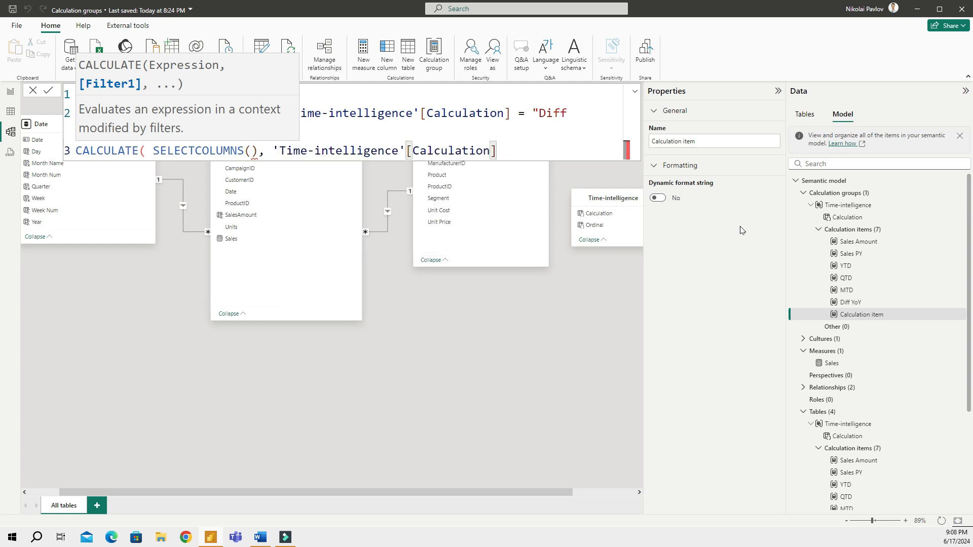
type("= \"Sales PY\")))")
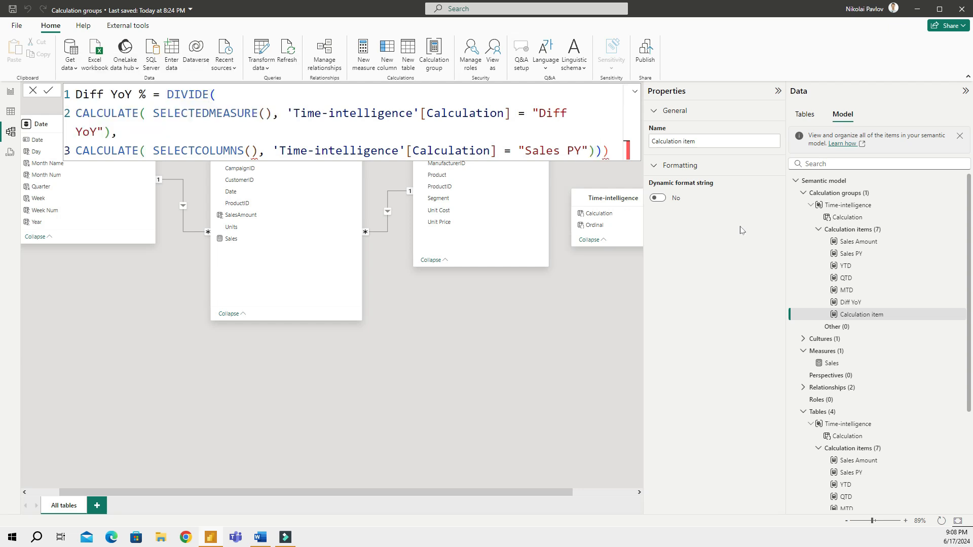
key("BackSpace")
key("Return")
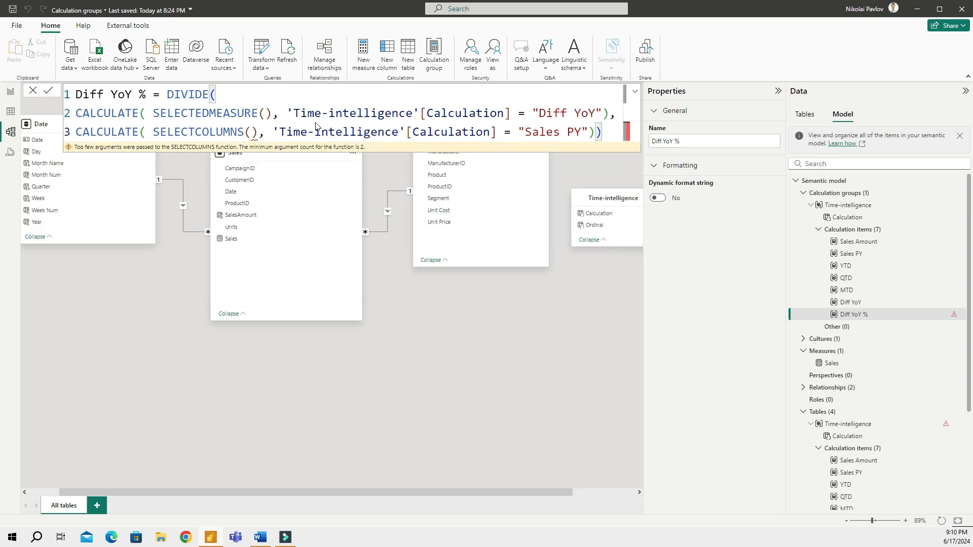
Replace SELECTCOLUMNS on line 3 with SELECTEDMEASURE and review the formula
double_click(237, 133)
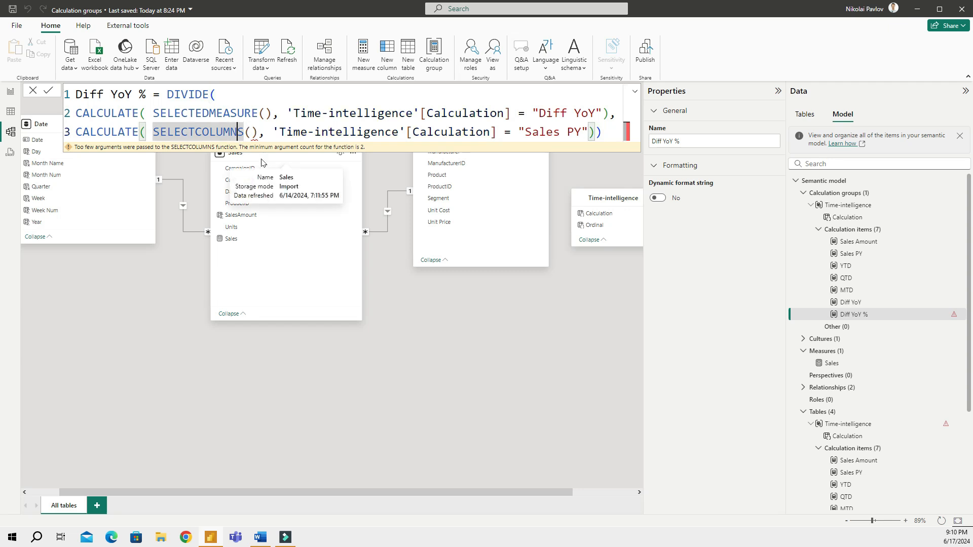
key("Right")
key("BackSpace")
key("BackSpace")
key("BackSpace")
key("BackSpace")
key("BackSpace")
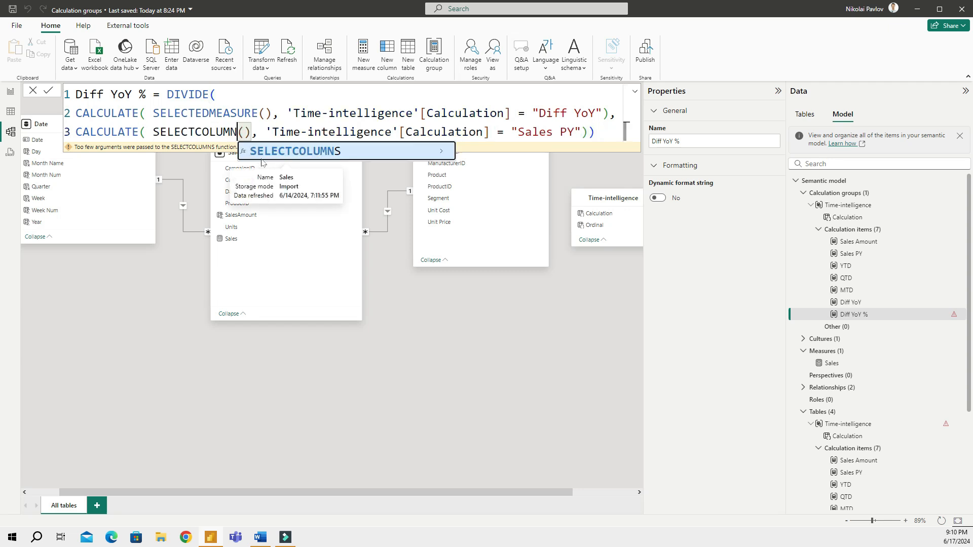
key("BackSpace")
key("BackSpace")
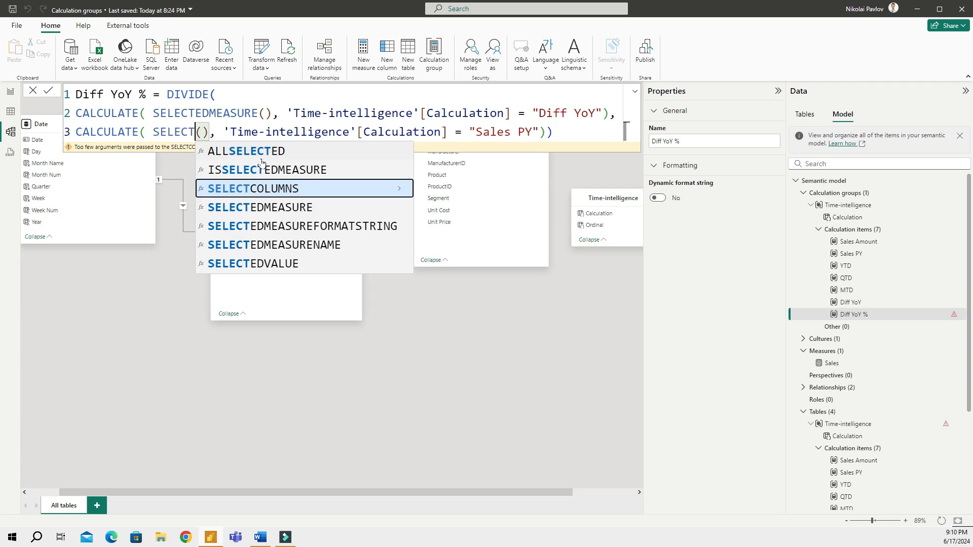
key("Down")
key("Tab")
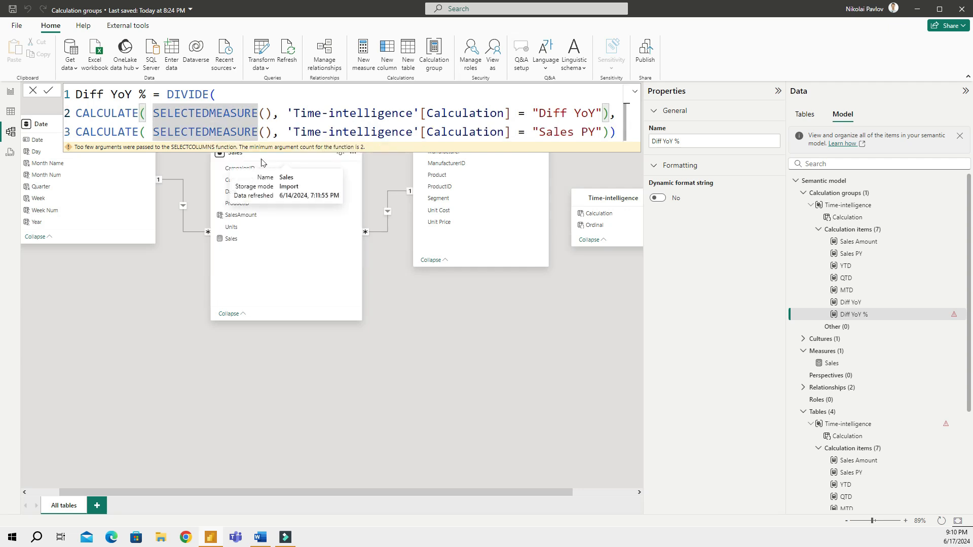
key("Right")
key("Down")
key("Right")
key("Right")
key("Right")
key("Right")
key("Right")
key("Right")
key("Right")
key("Right")
key("Right")
key("Right")
key("Right")
key("Right")
key("End")
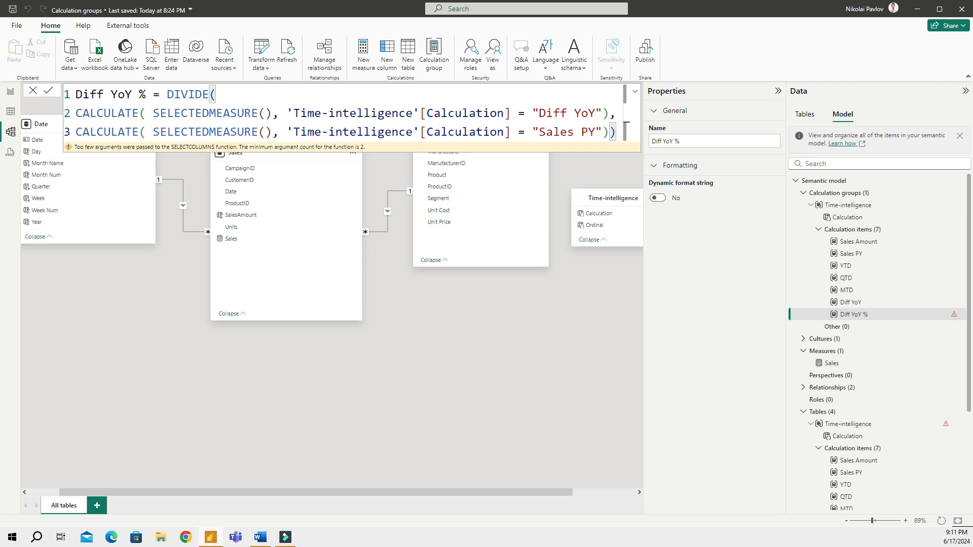
Apply the corrected Diff YoY % formula and check its $0 column in the matrix
left_click(49, 91)
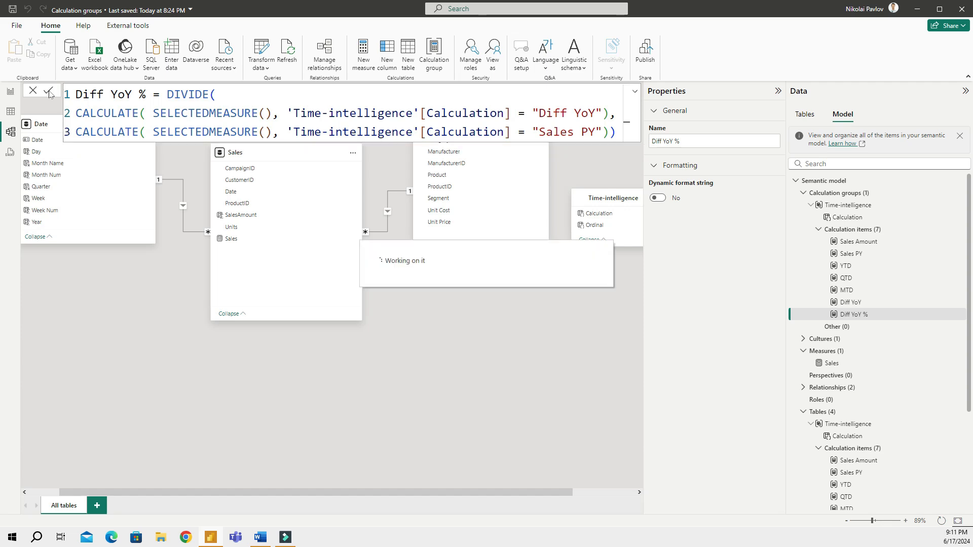
left_click(11, 92)
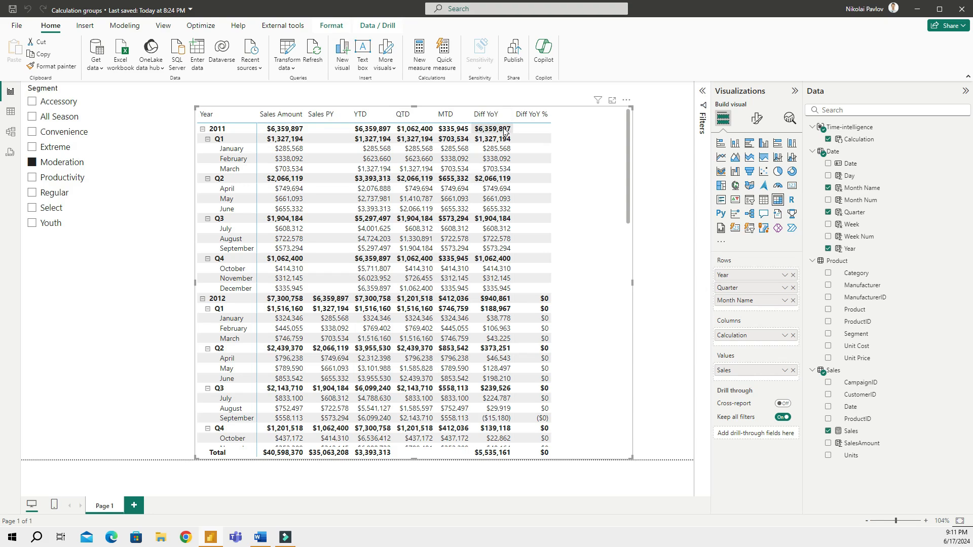
scroll(532, 300, "down", 20)
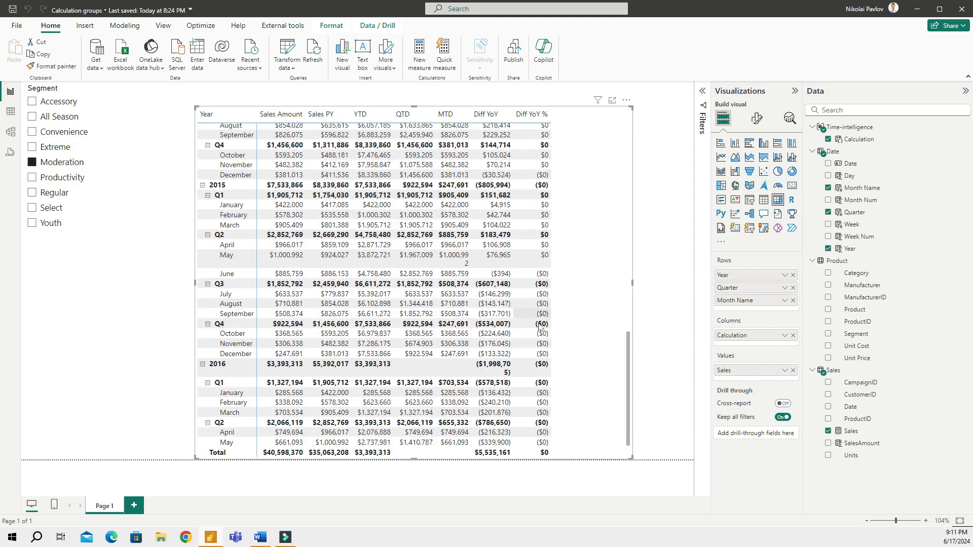
scroll(532, 300, "up", 20)
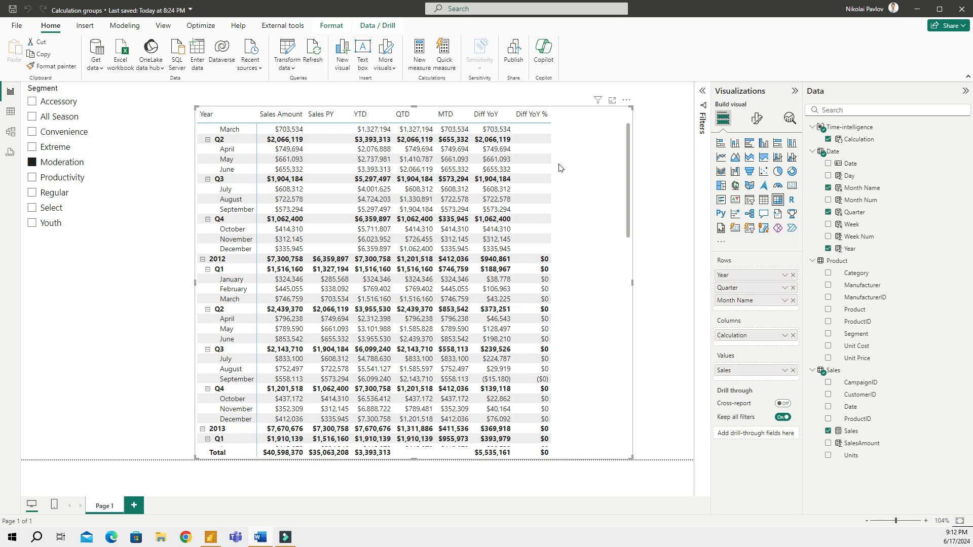
left_click(10, 133)
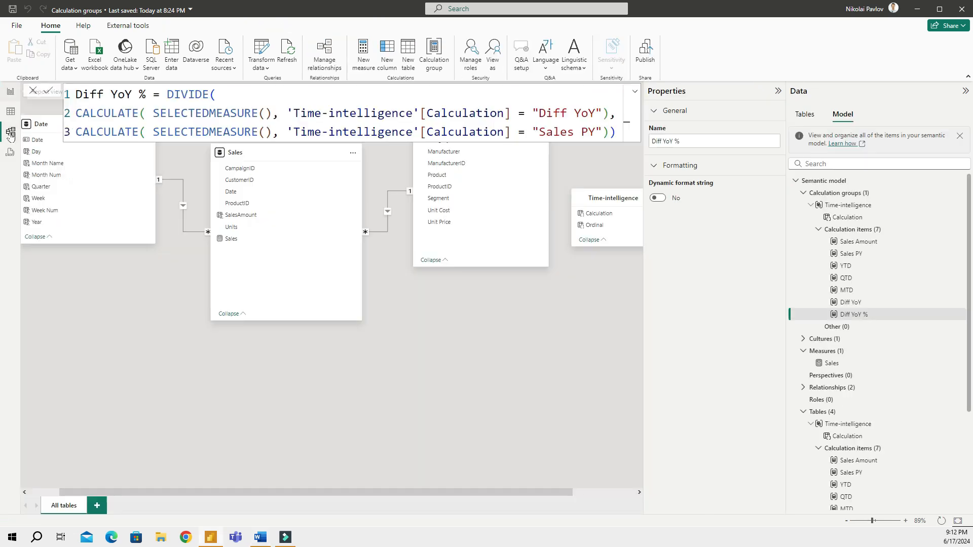
Turn on a dynamic format string for Diff YoY % and set it to "0.00%"
left_click(864, 316)
left_click(659, 201)
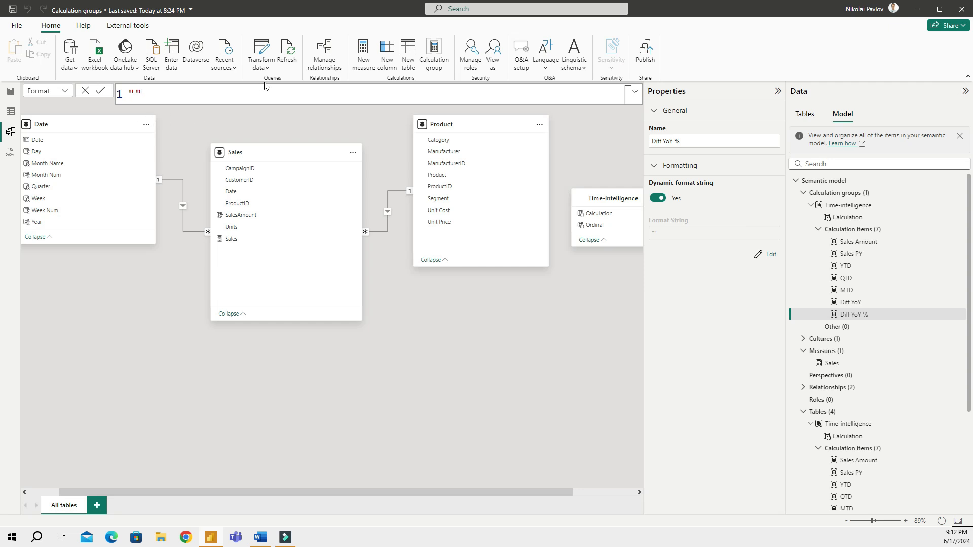
type("0.00%")
key("Return")
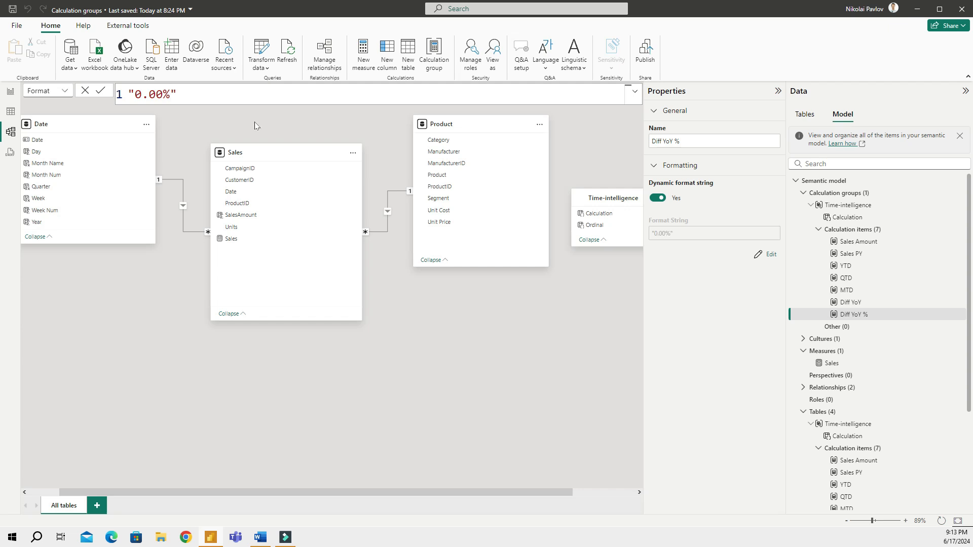
Check the Diff YoY % percentages in the report, then view the seven-item calculation order
left_click(9, 95)
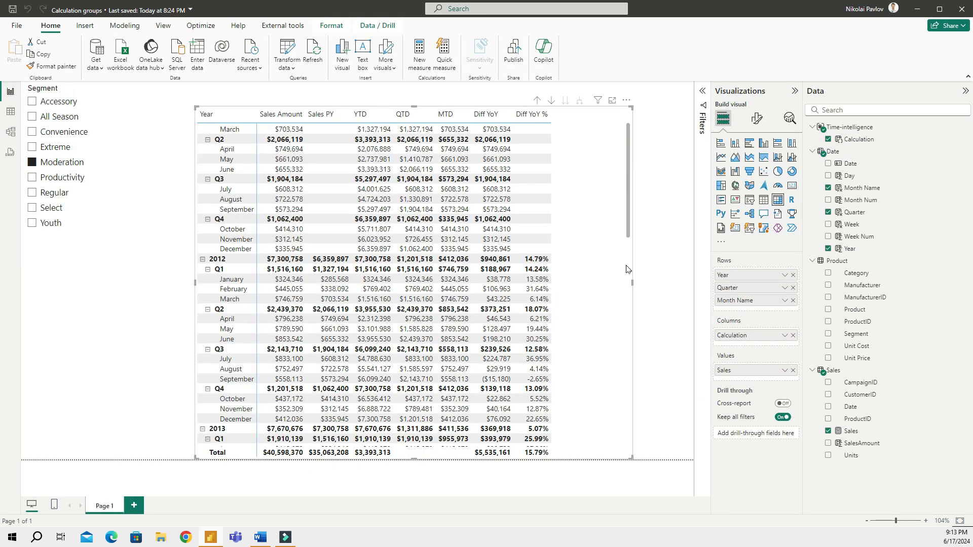
scroll(541, 299, "up", 2)
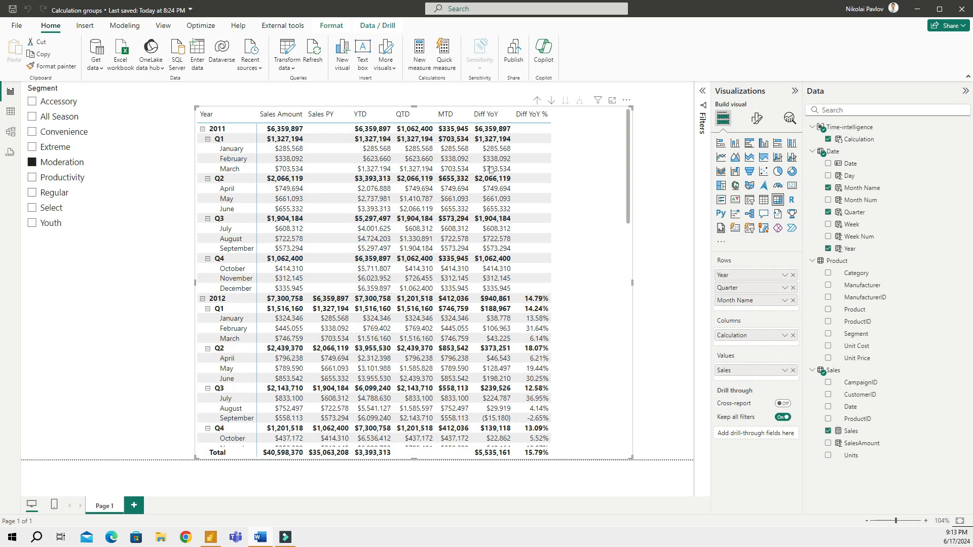
left_click(9, 133)
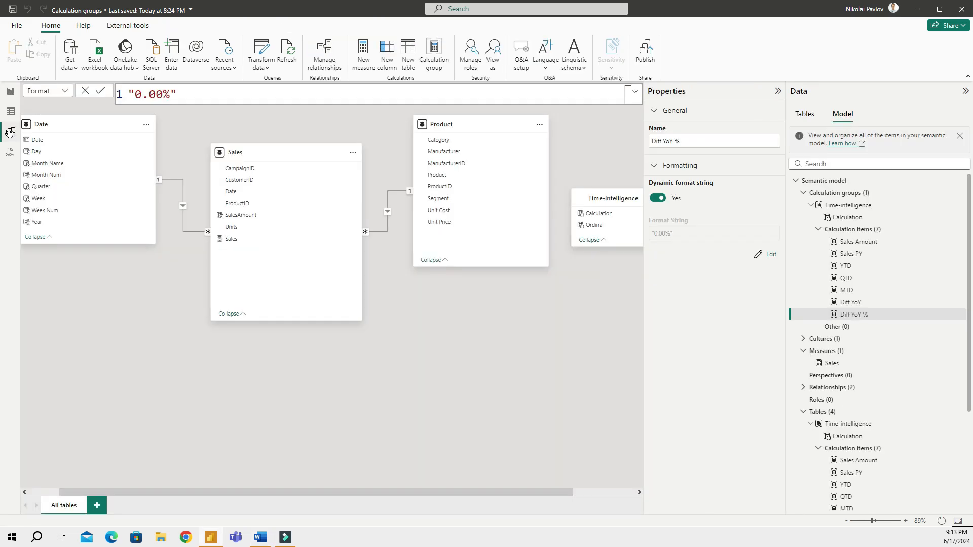
left_click(856, 231)
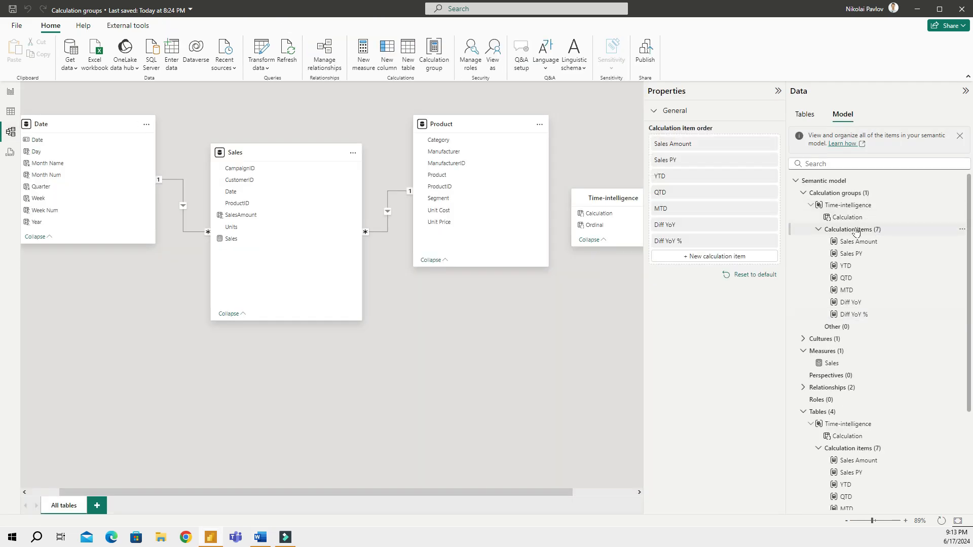
Paste the Running Total formula using FILTER over ALLSELECTED('Date'), remove the stray bullet, and commit
left_click(712, 257)
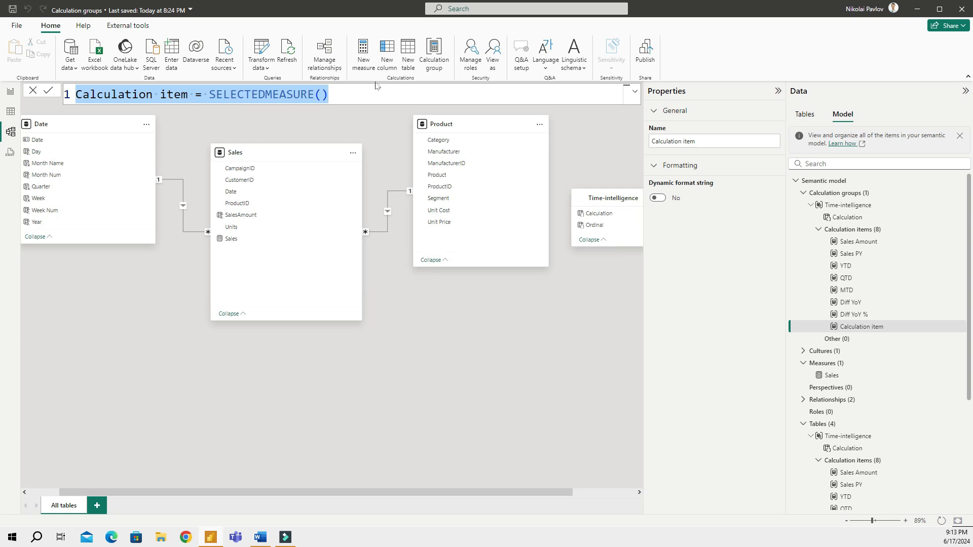
type("Running Total = CALCULATE( SELECTEDMEASURE(), FILTER( ALLSELECTED('Date'), 'Date'[Date] <= MAX('Date'[Date])))")
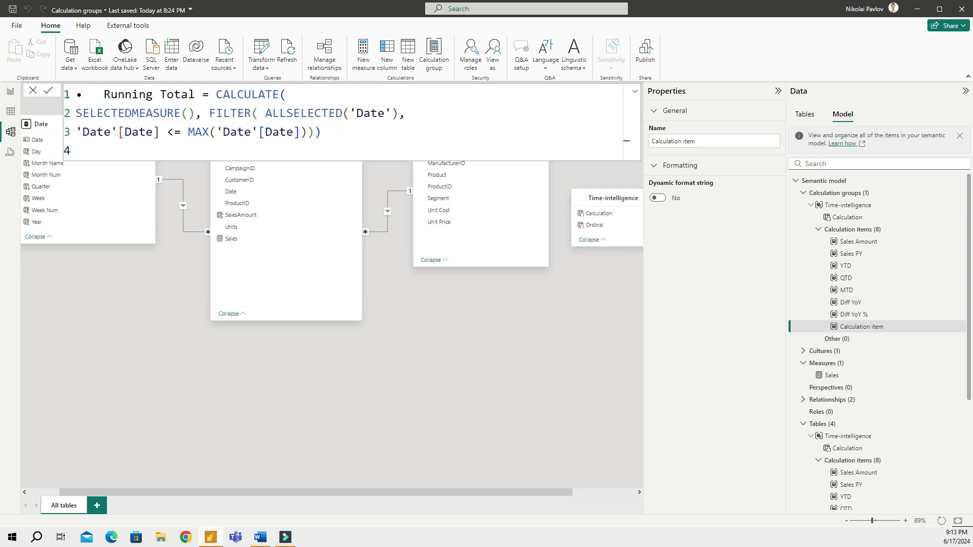
left_click(104, 95)
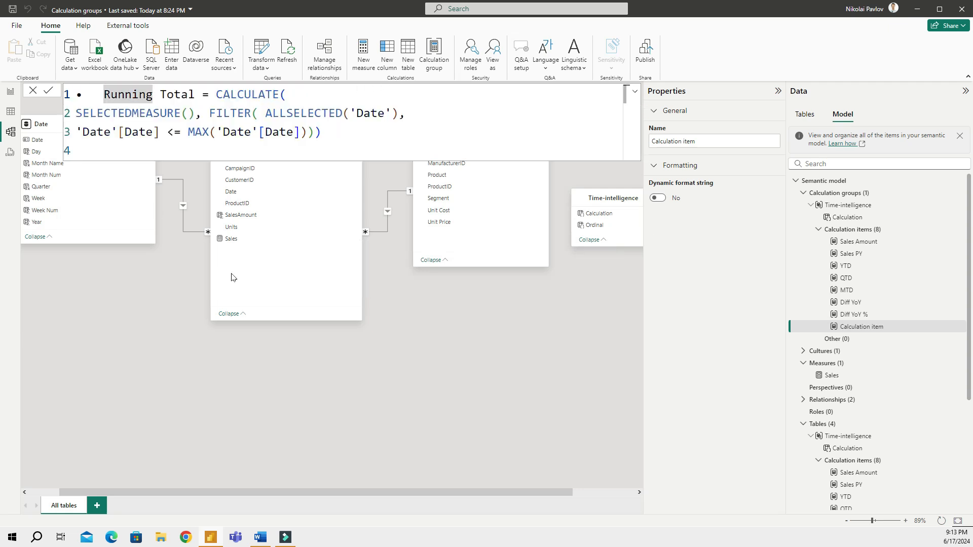
key("BackSpace")
key("BackSpace")
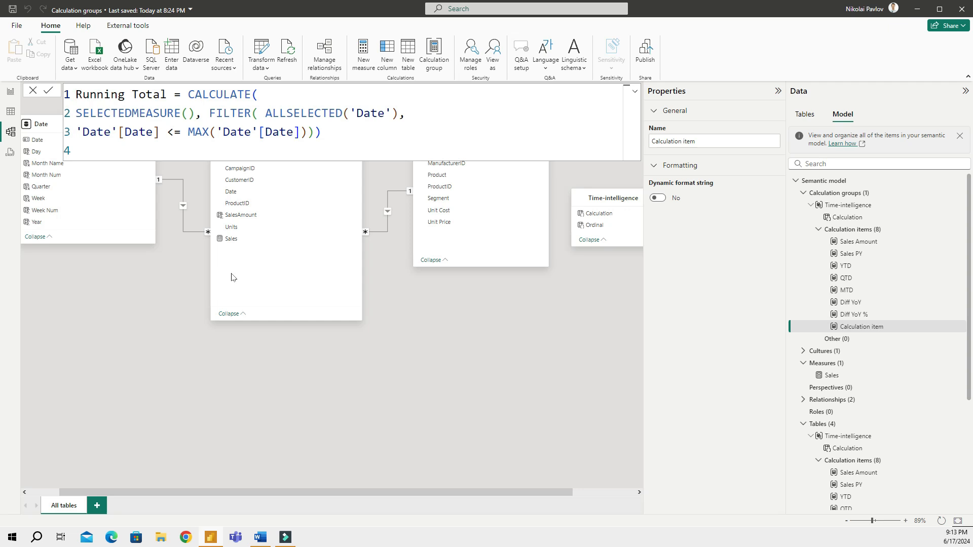
key("Down")
key("Right")
key("Right")
key("Down")
key("Down")
left_click(48, 91)
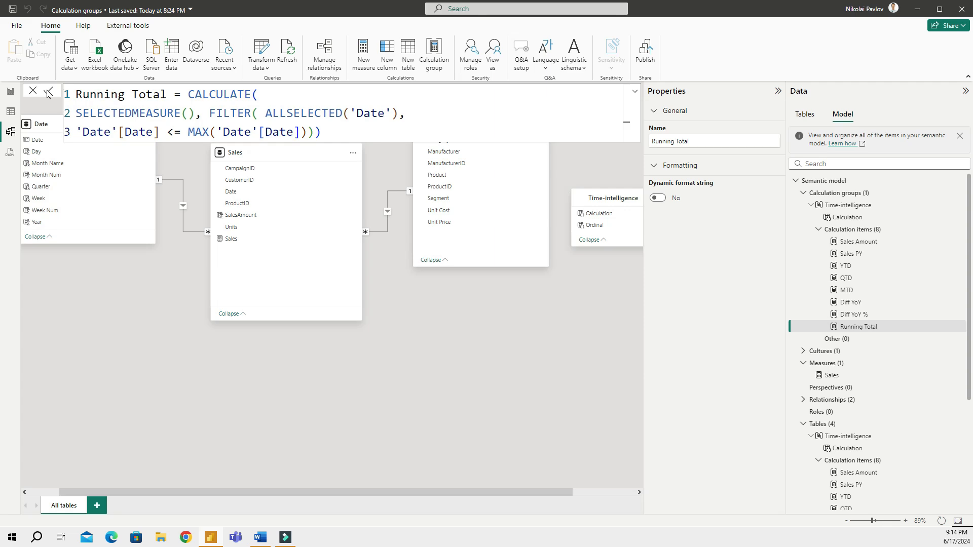
Return to the report and widen the matrix so the Running Total column, reaching $40,598,370 overall, fits
left_click(10, 93)
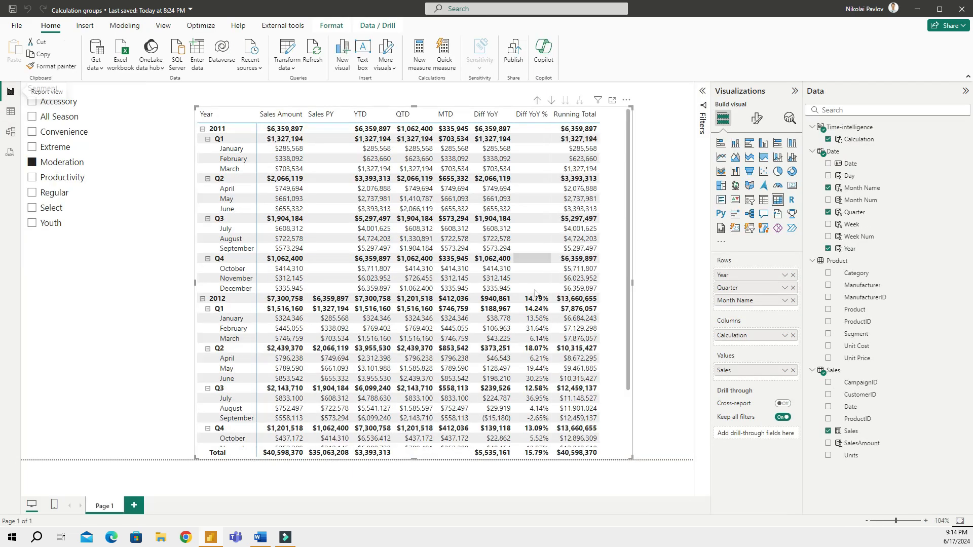
left_click_drag(632, 282, 666, 289)
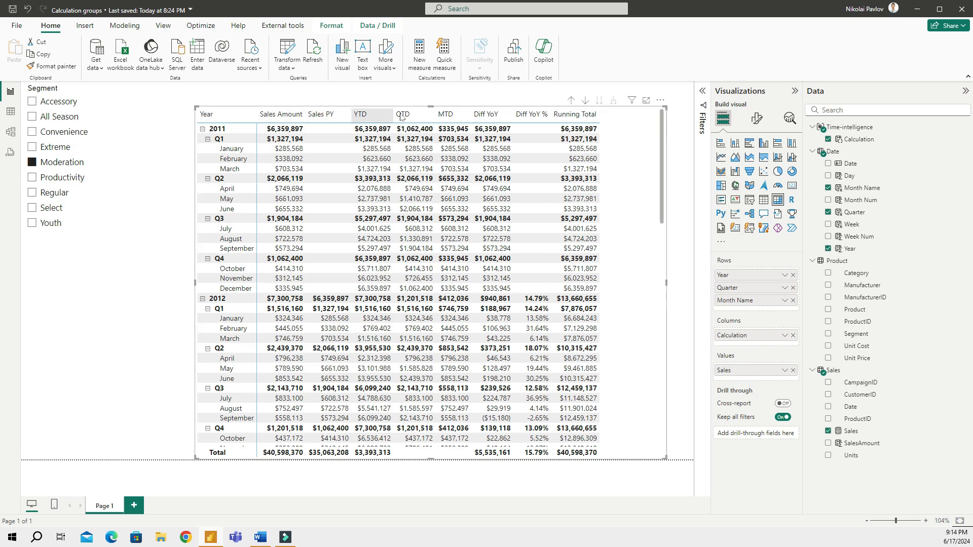
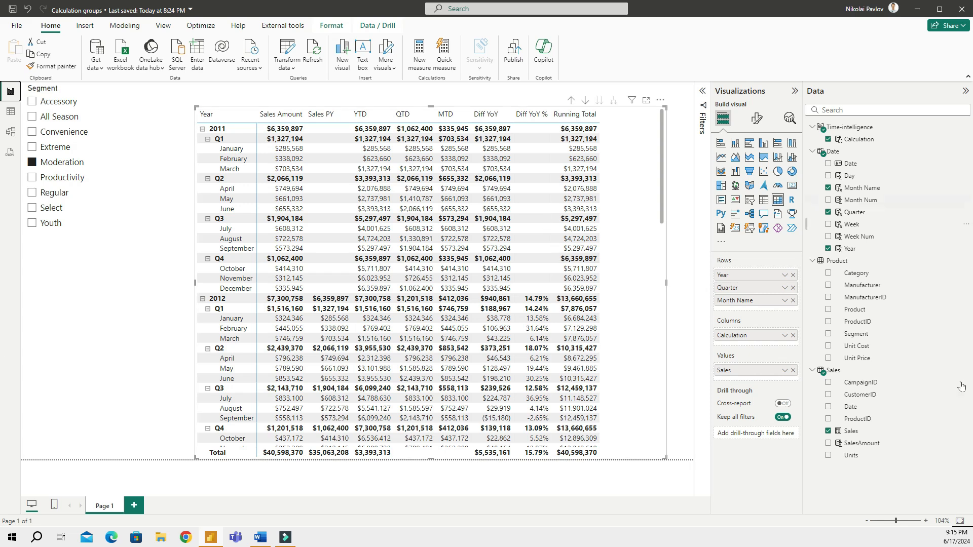
In the Sales table, create the measure Quantity = SUM(Sales[Units]) using the Sales[Units] autocomplete
left_click(845, 371)
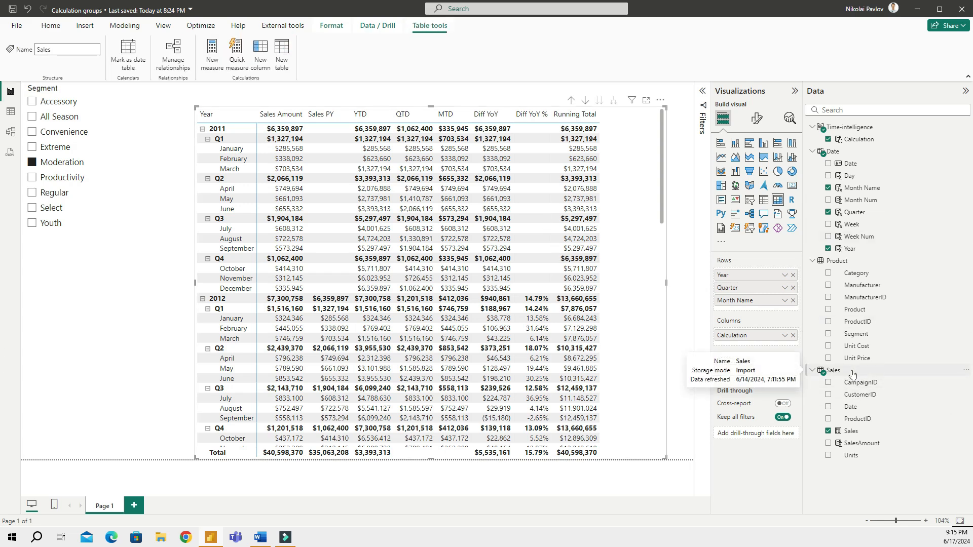
left_click(214, 51)
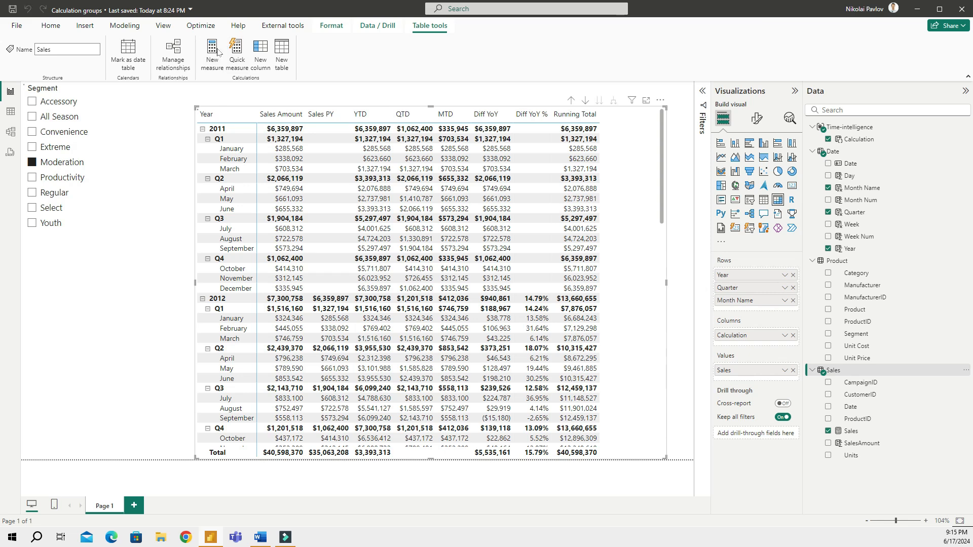
type("Ou")
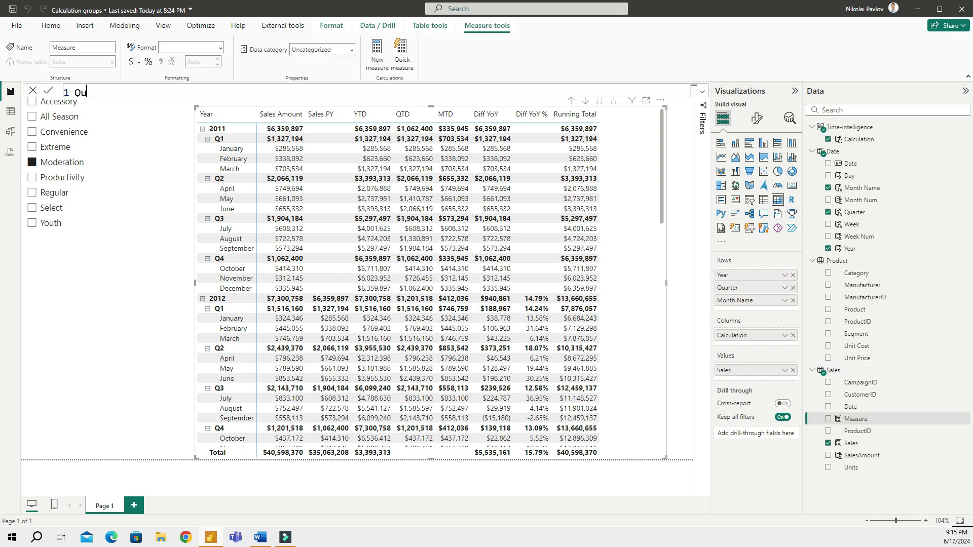
scroll(355, 95, "up", 3)
type("ant")
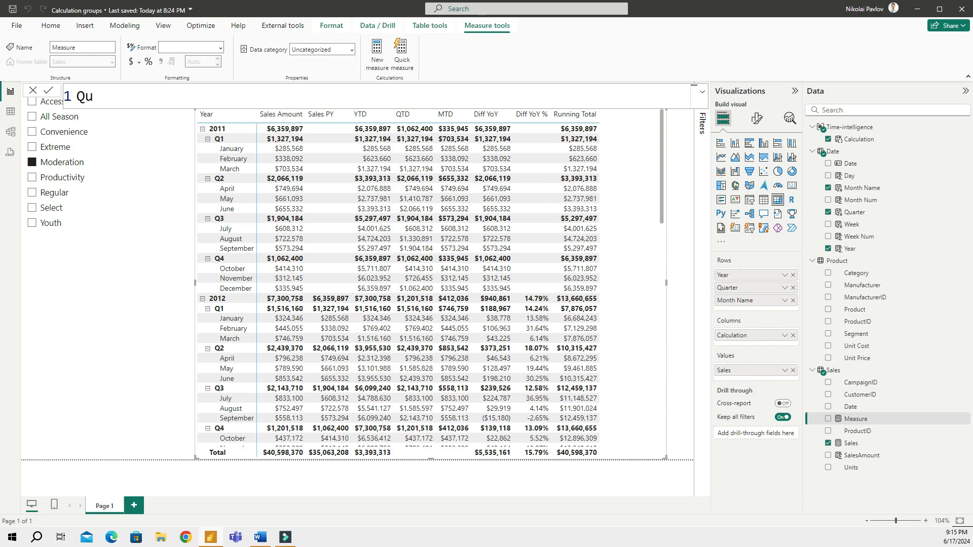
type("ity = sum(")
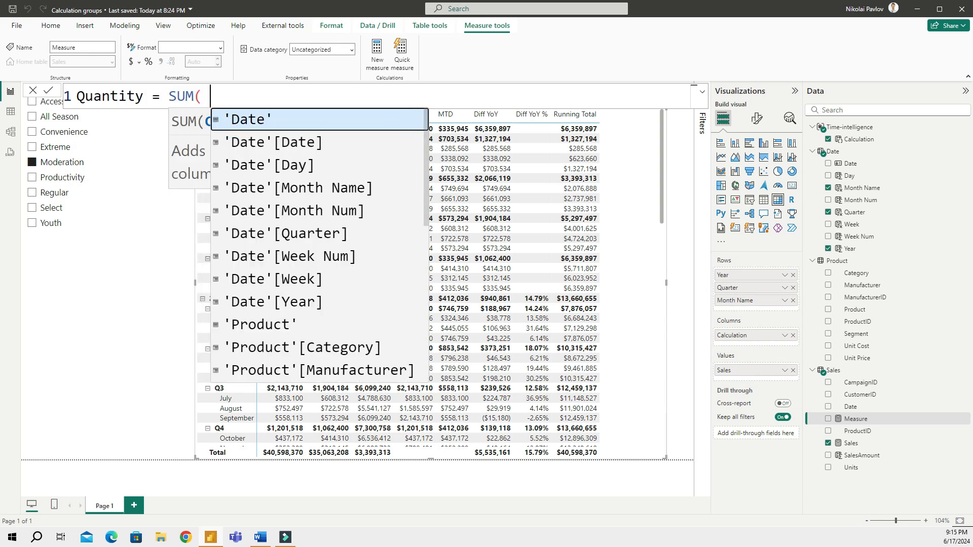
type(" unit")
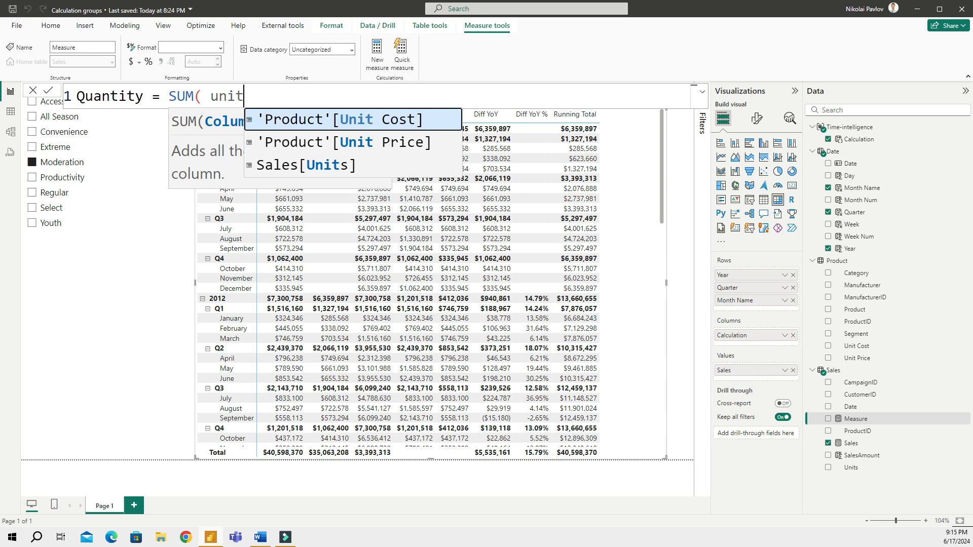
key("Down")
key("Down")
key("Tab")
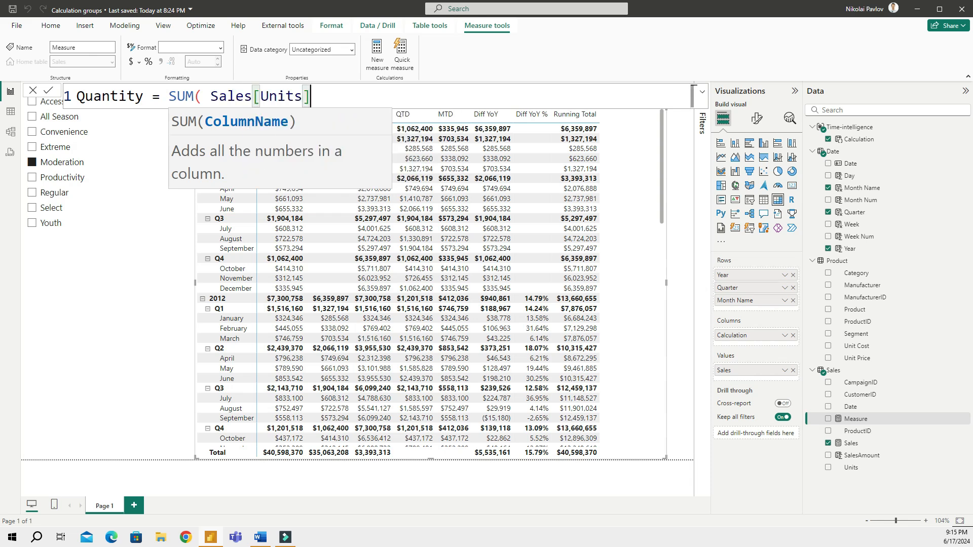
type(")")
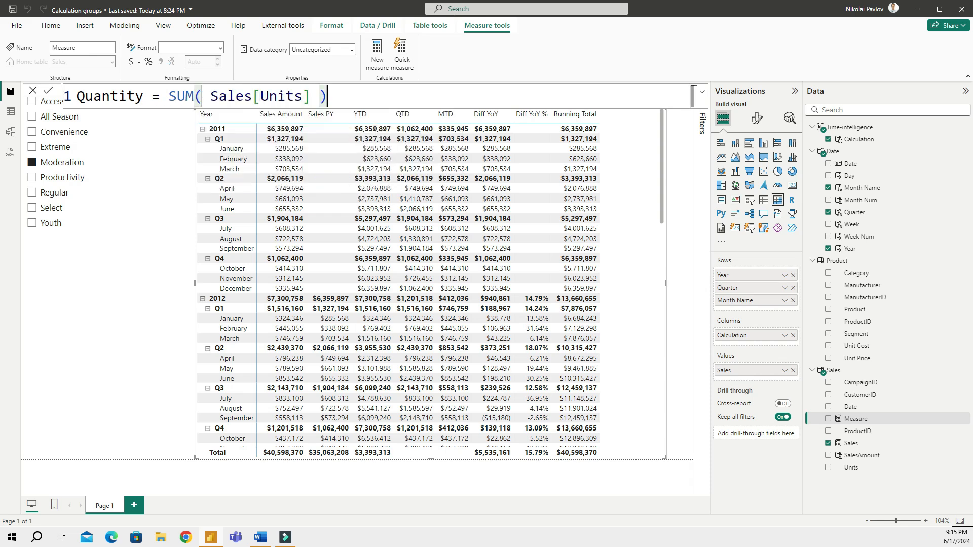
key("Return")
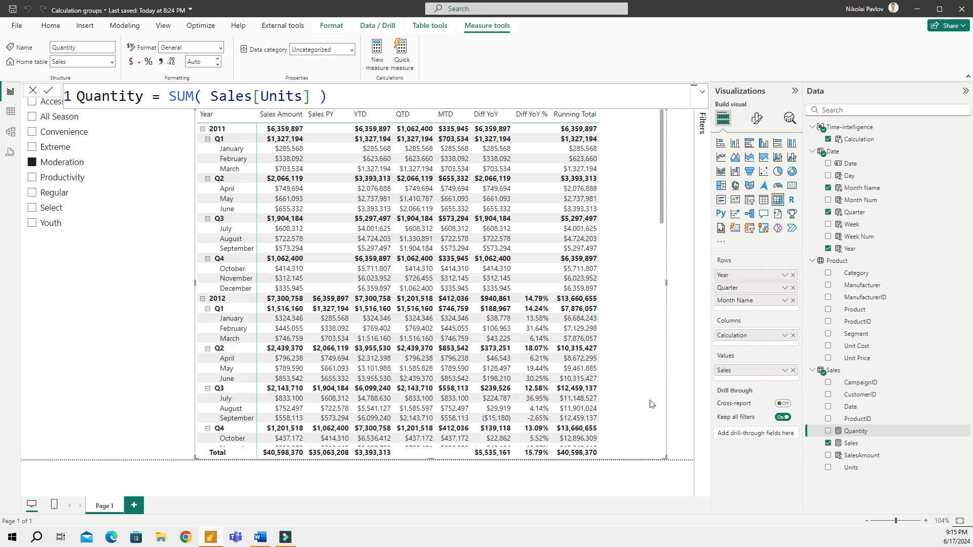
Format Quantity as a Whole number with thousands separator and 0 decimal places
left_click(829, 431)
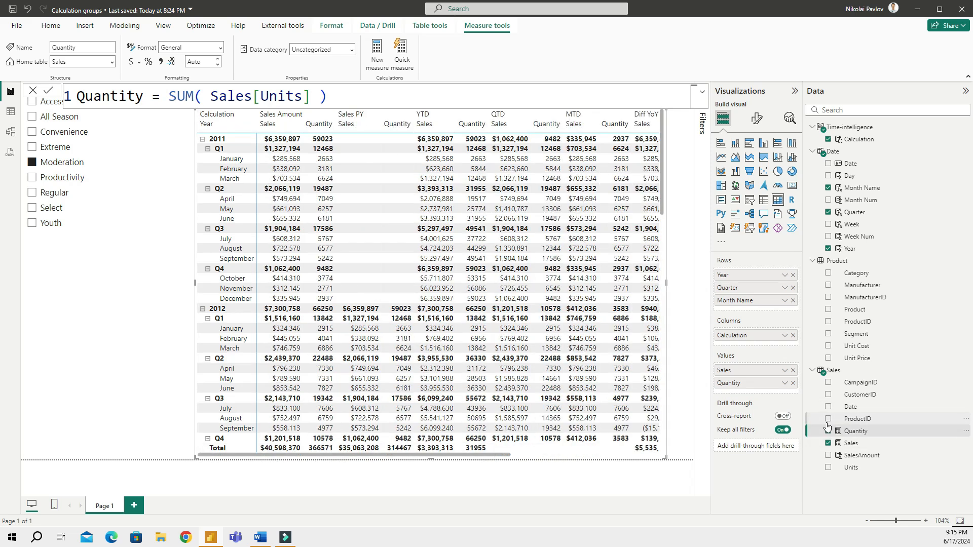
left_click(162, 61)
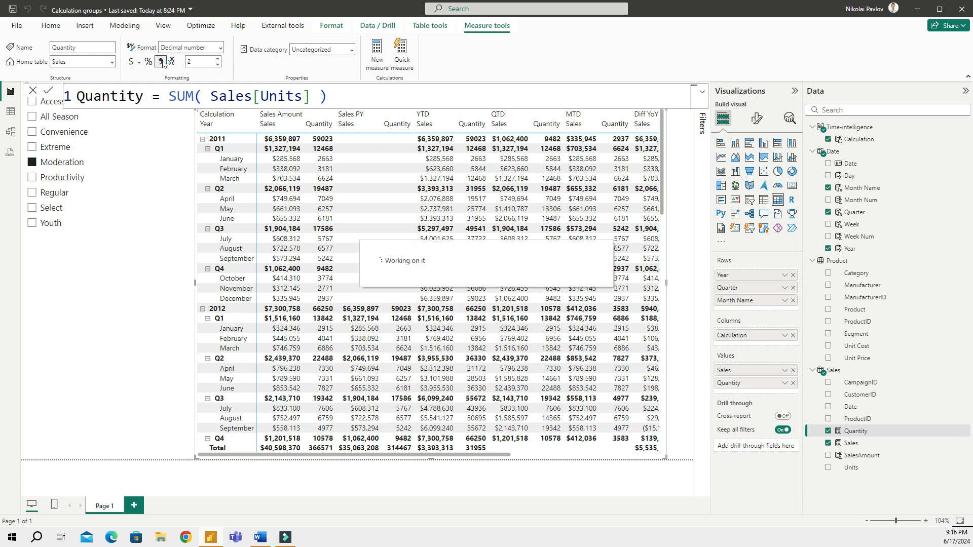
left_click(195, 62)
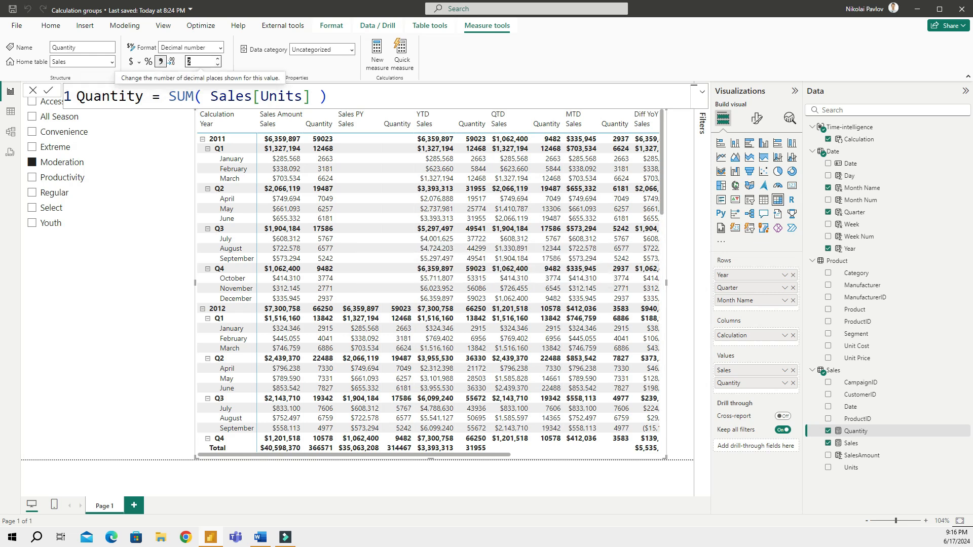
type("0")
left_click(221, 49)
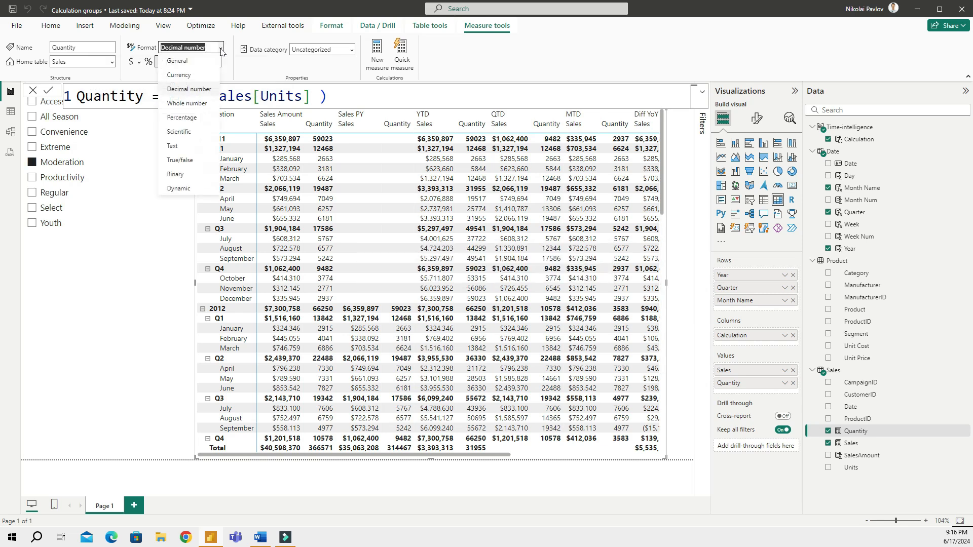
left_click(192, 104)
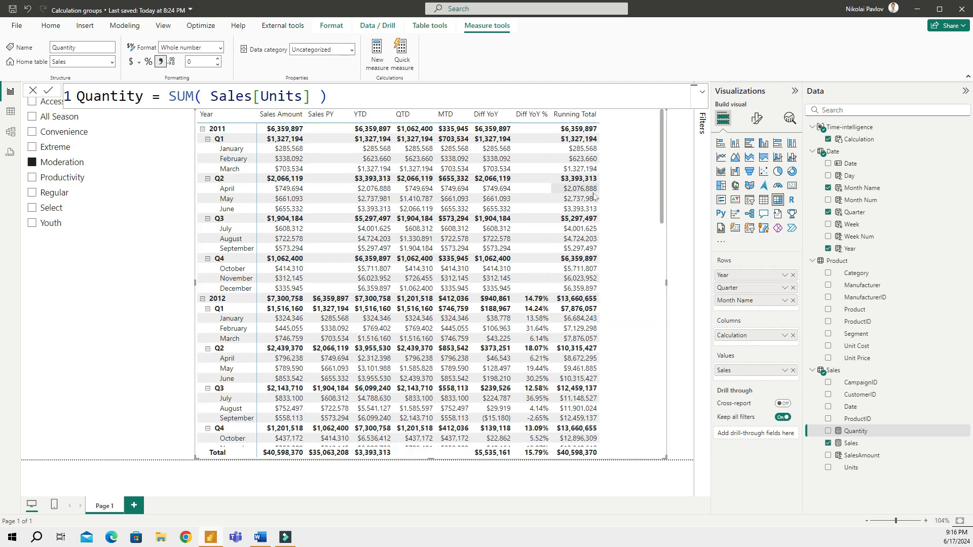
left_click(673, 234)
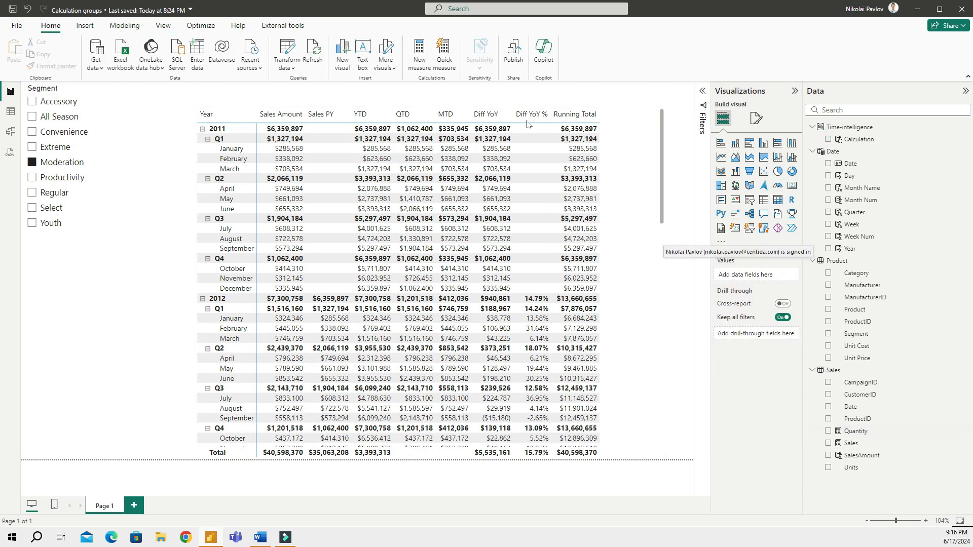
Move the matrix slightly lower and replace Sales with Quantity in its values
left_click_drag(431, 108, 431, 136)
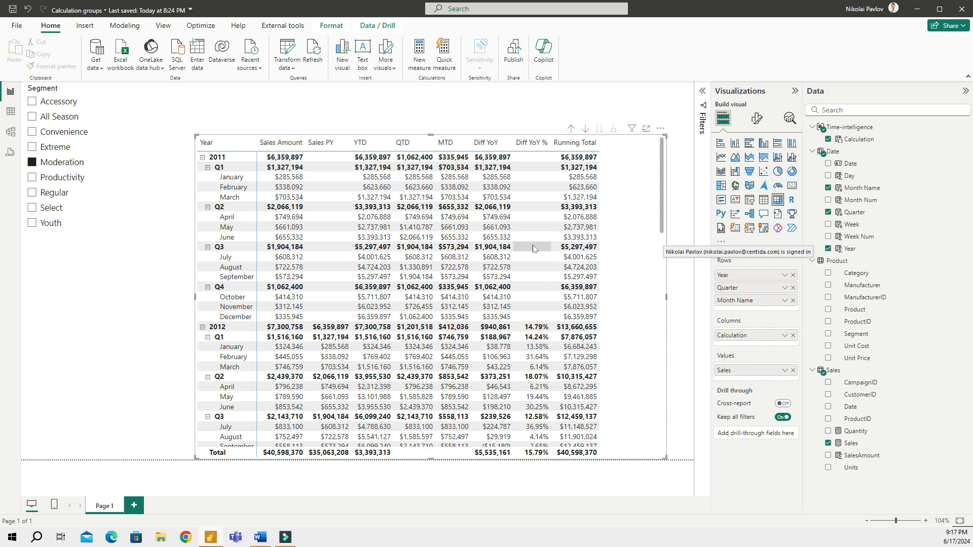
left_click(793, 371)
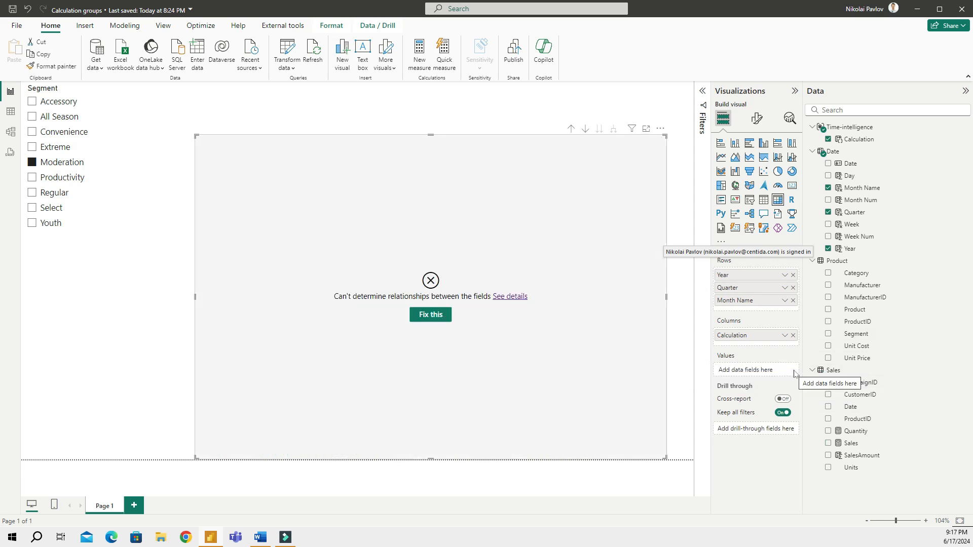
left_click(828, 431)
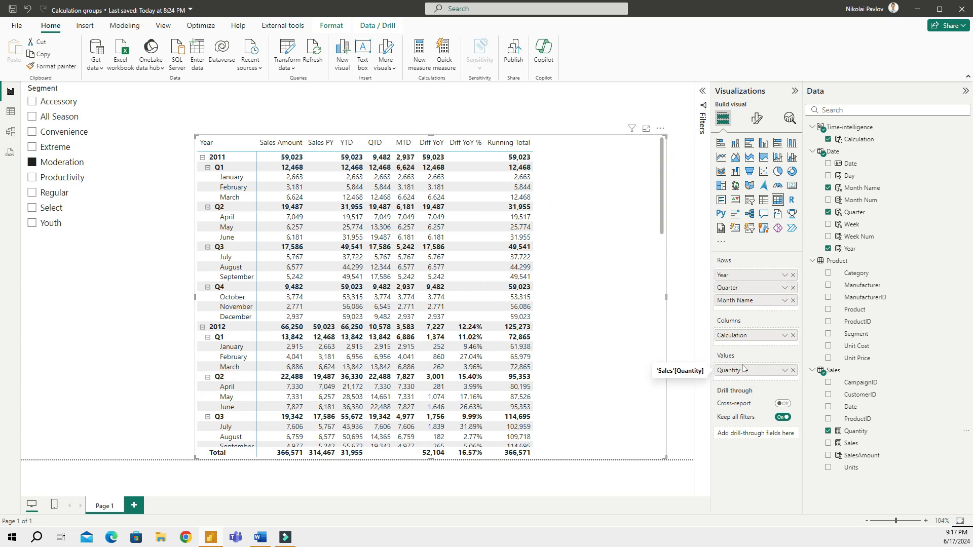
left_click(11, 132)
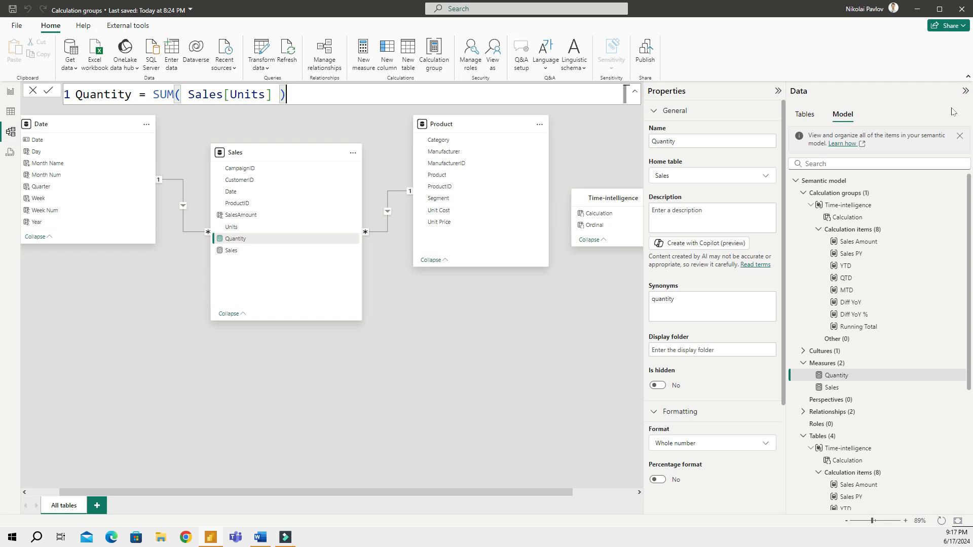
Rename the Sales Amount calculation item to CY Total
left_click(854, 233)
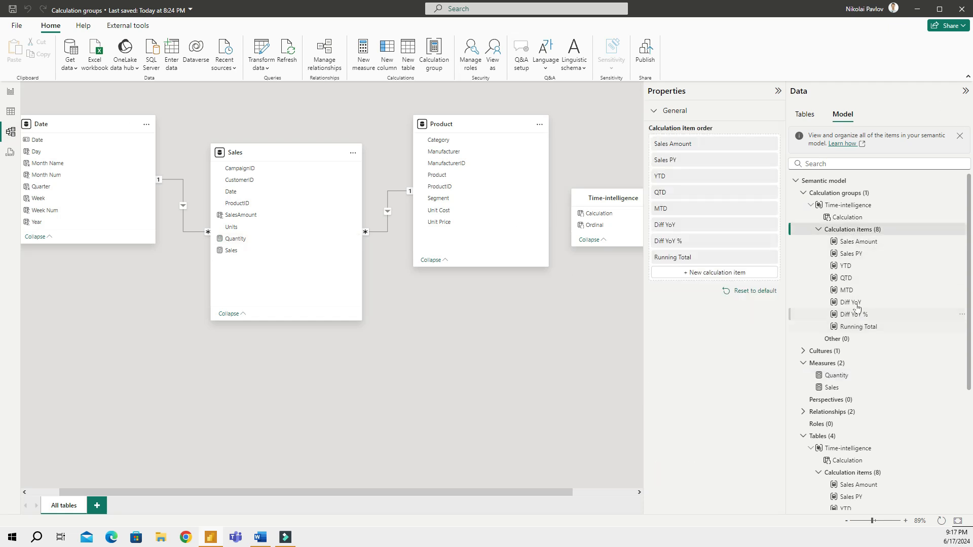
left_click(856, 242)
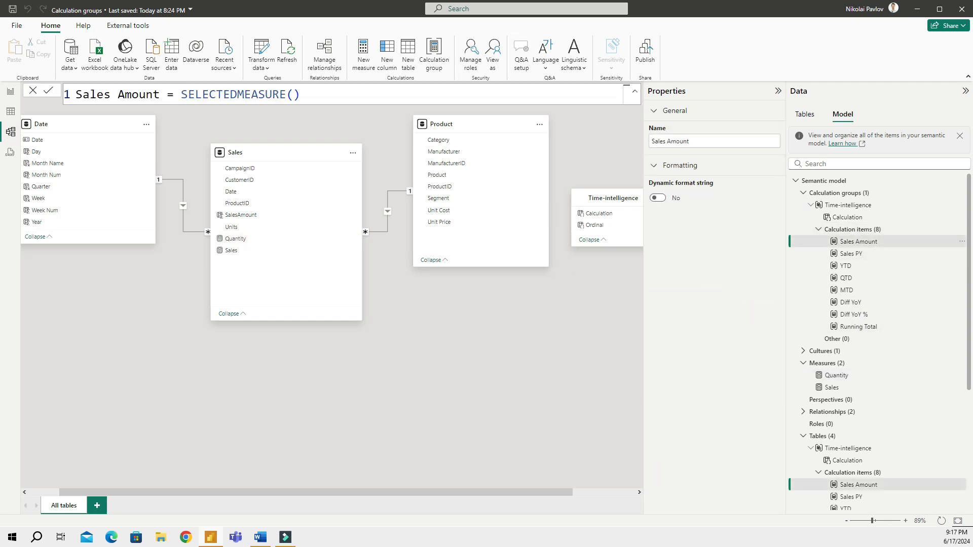
left_click(152, 94)
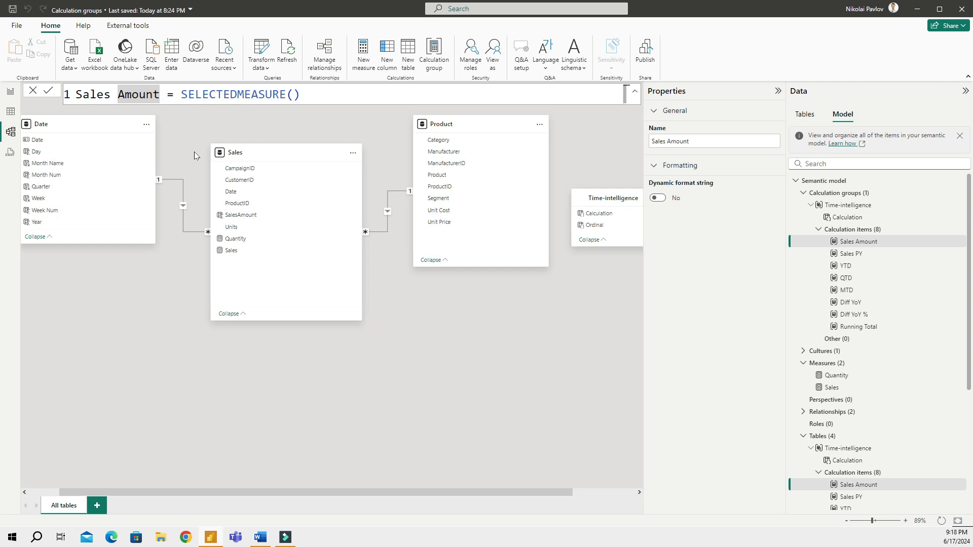
key("Right")
key("ctrl+shift+Left")
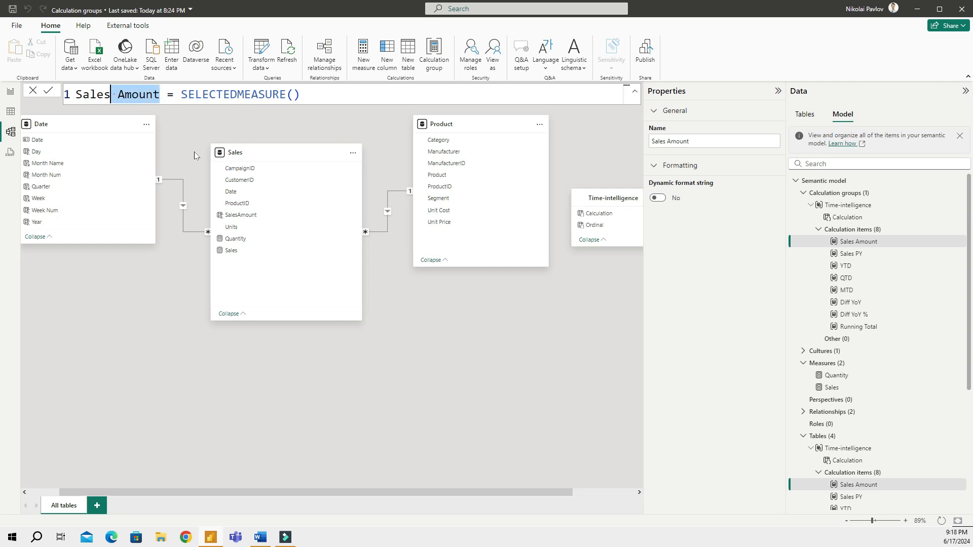
key("ctrl+shift+Left")
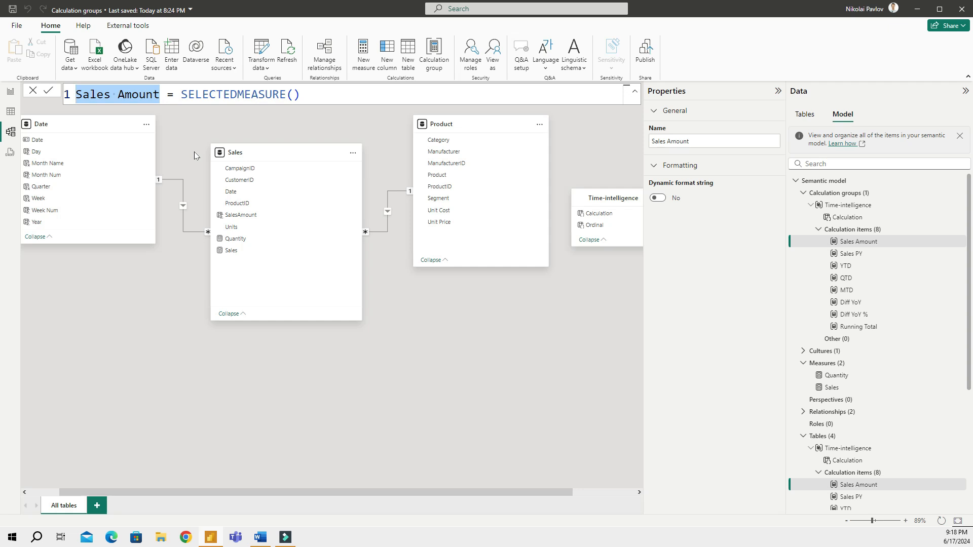
type("CY Total")
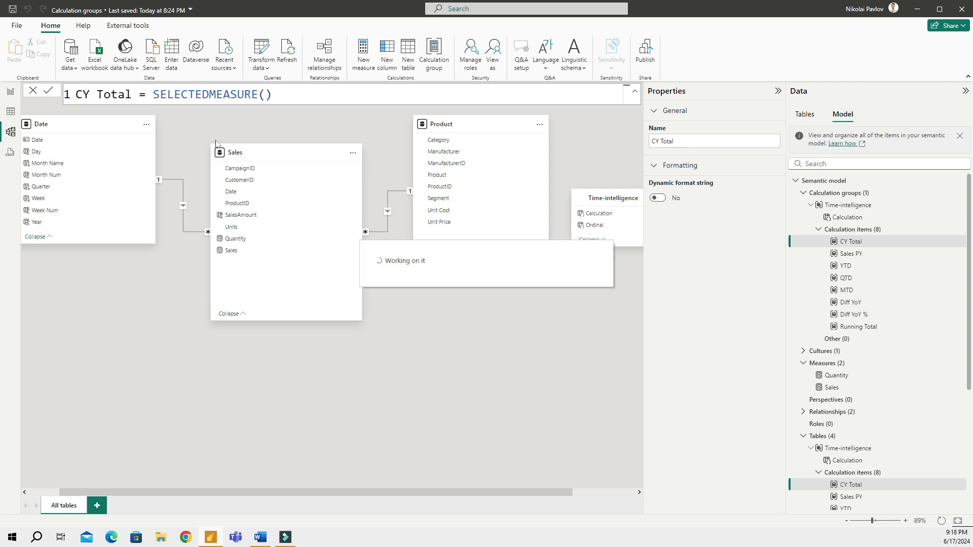
Rename the Sales PY calculation item to PY Total and return to the report
left_click(849, 254)
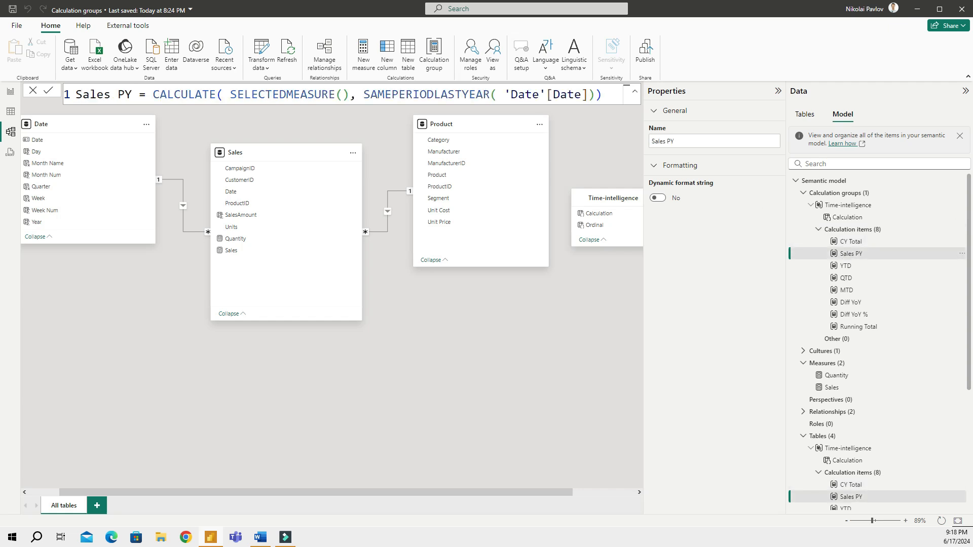
left_click_drag(132, 95, 54, 100)
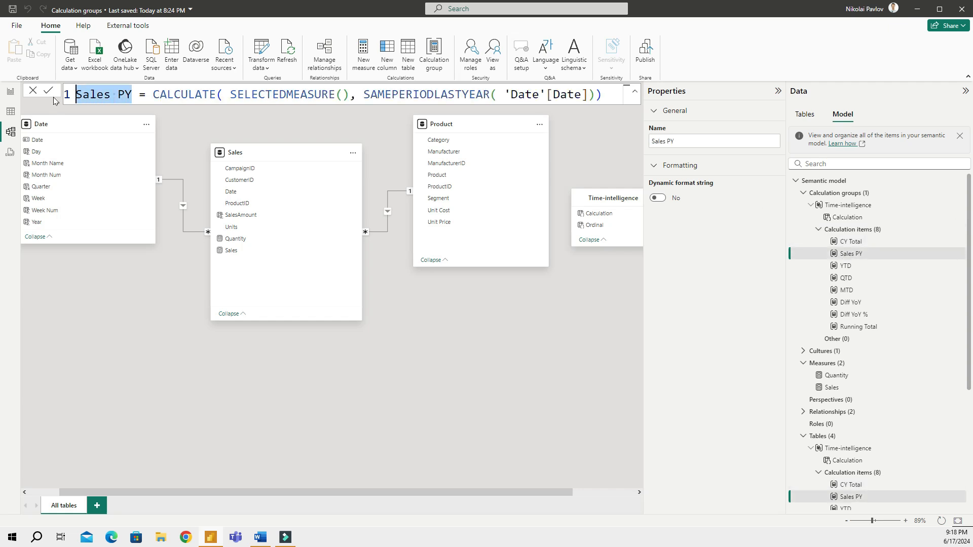
type("PY Total")
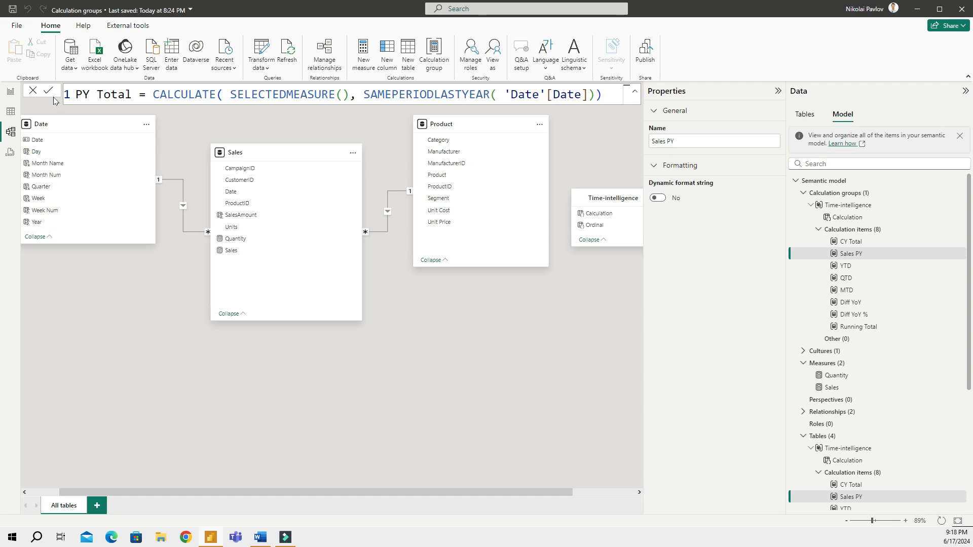
key("Return")
left_click(10, 92)
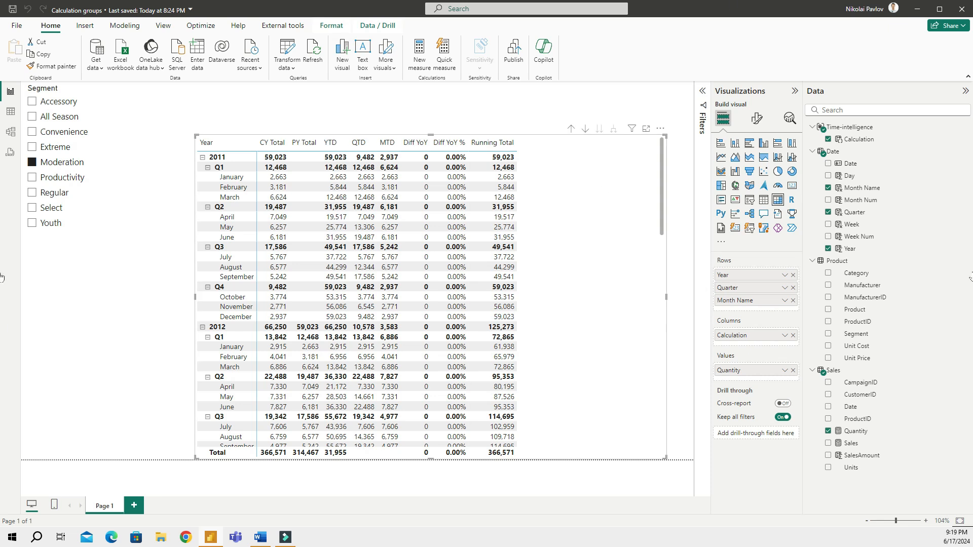
In the Sales table, create the measure Average = AVERAGE(Sales[SalesAmount]) using autocomplete
left_click(845, 360)
left_click(844, 372)
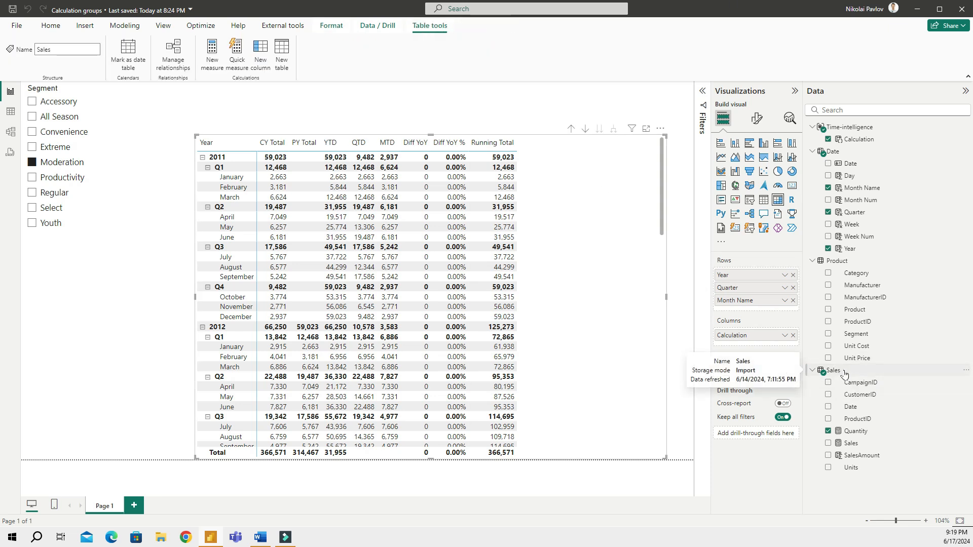
left_click(210, 53)
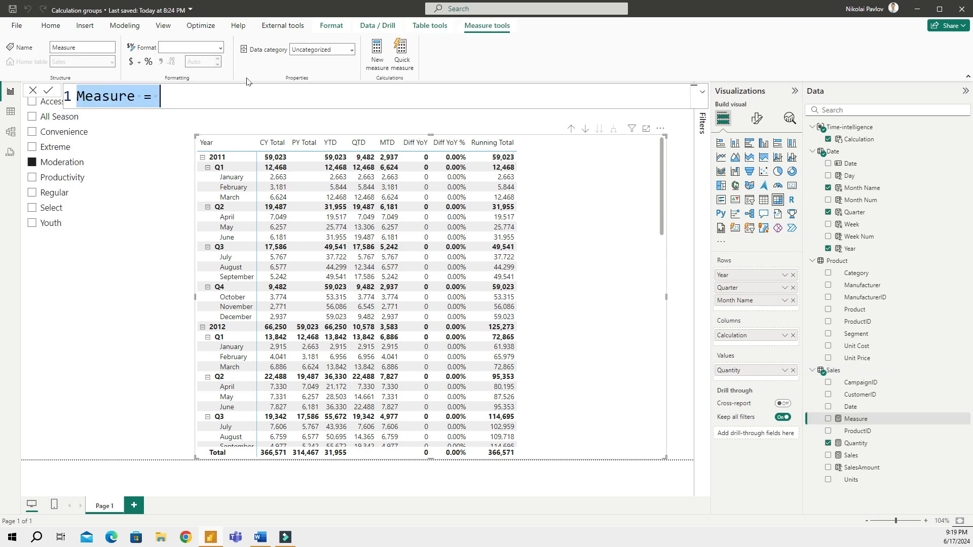
type("Average")
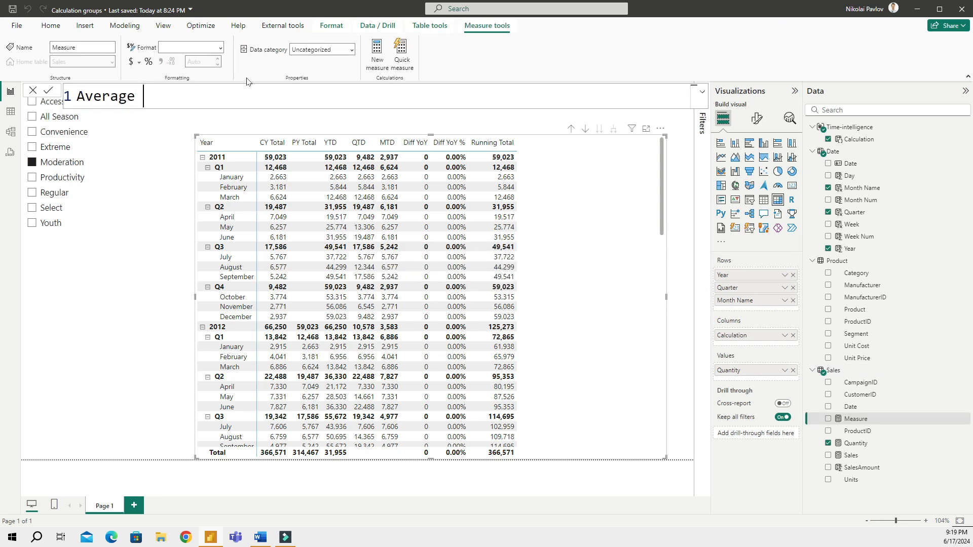
type(" = aver")
key("Tab")
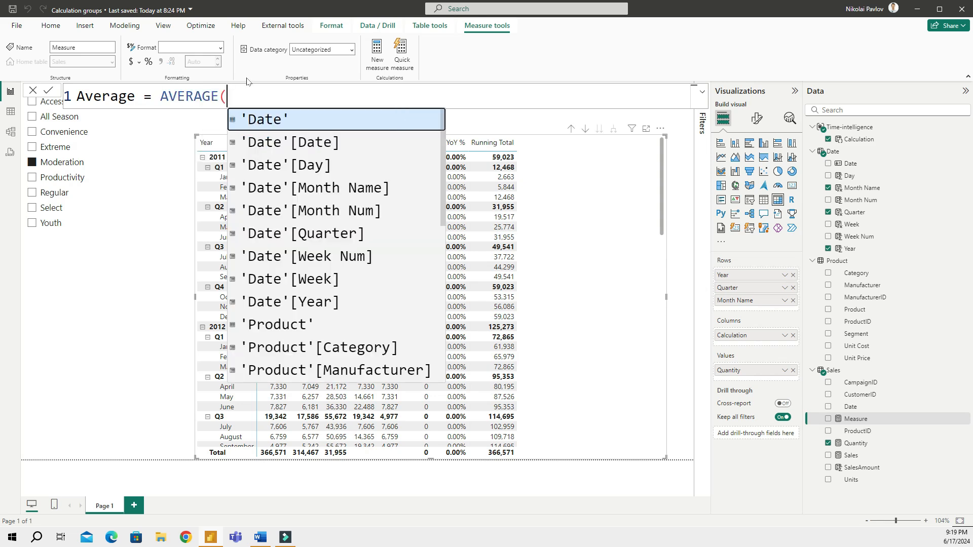
type("salesam")
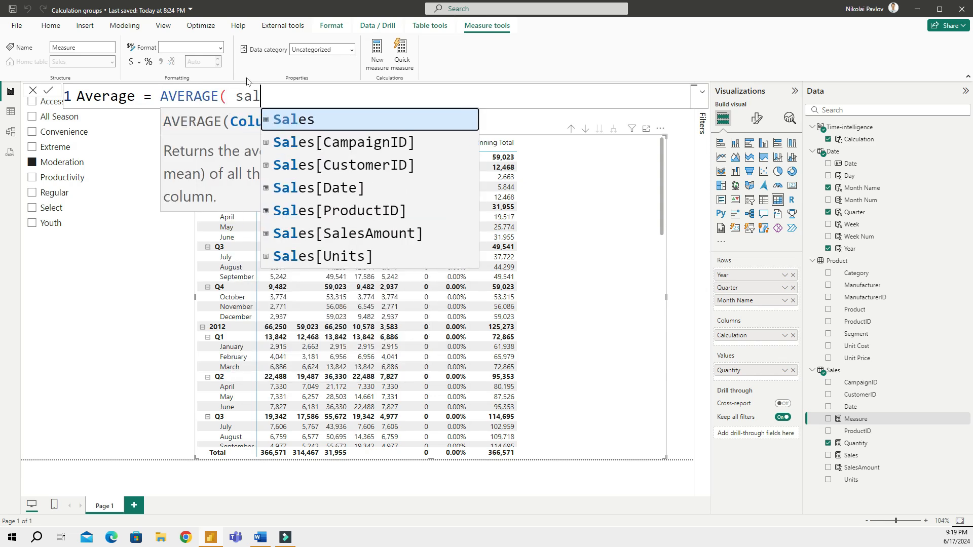
key("Tab")
type(")")
key("Return")
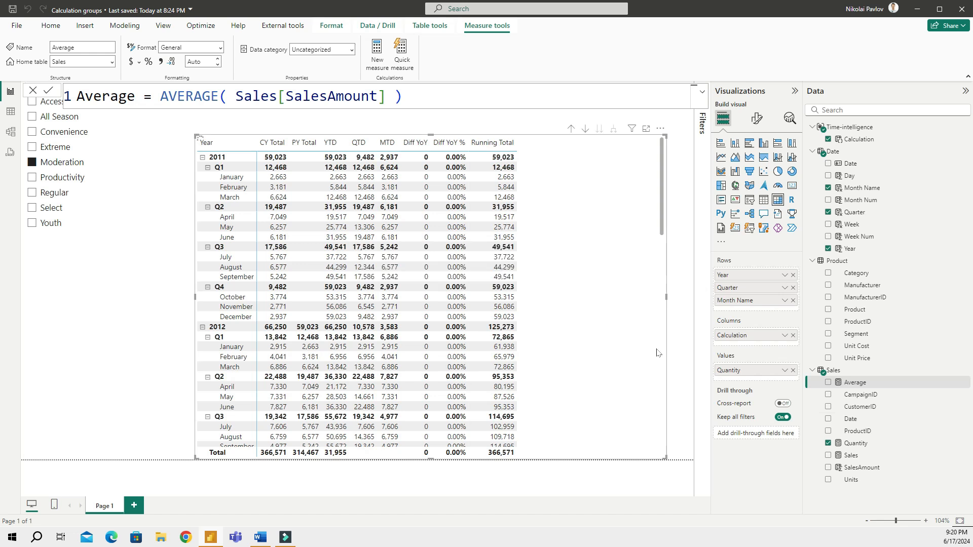
left_click(861, 384)
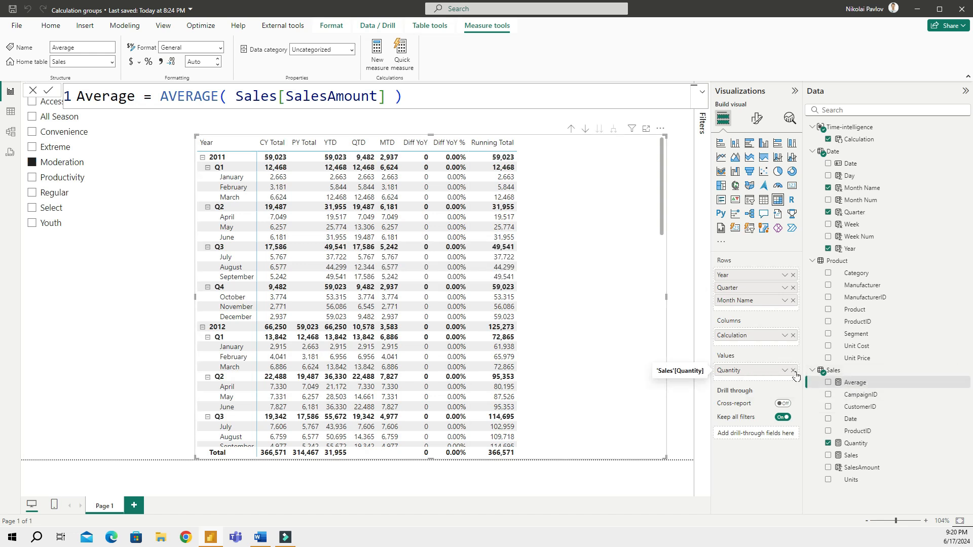
Replace Quantity in the matrix values with Average, Sales and Quantity together
left_click(793, 371)
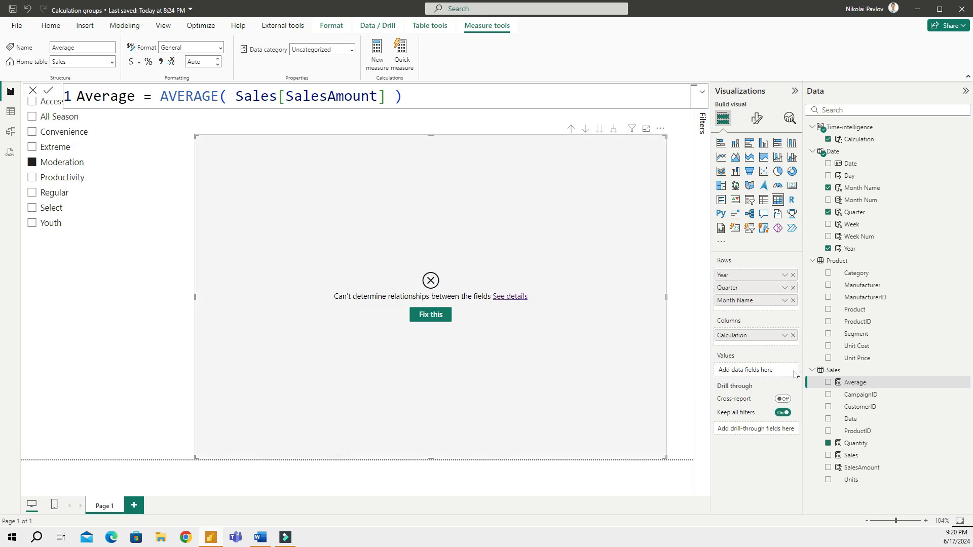
left_click(828, 384)
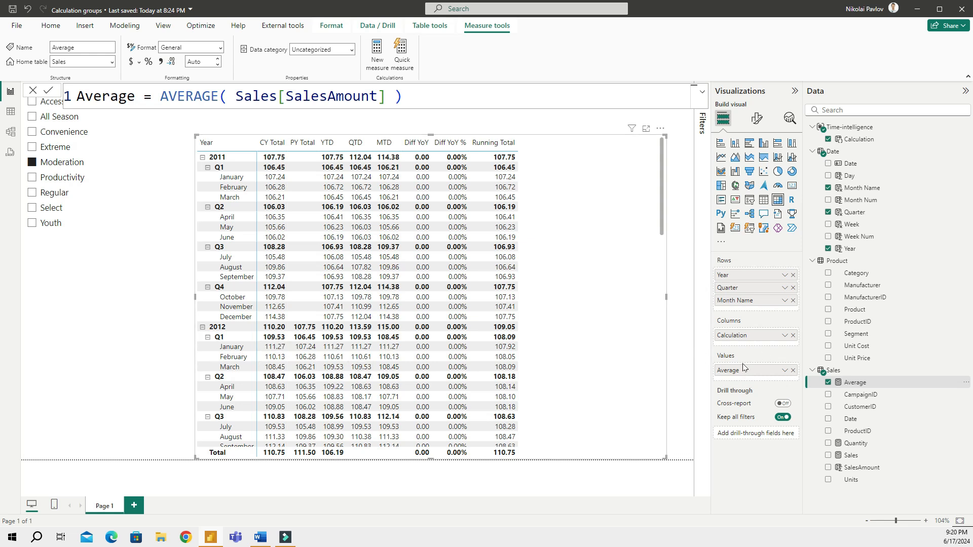
left_click(829, 455)
left_click(828, 444)
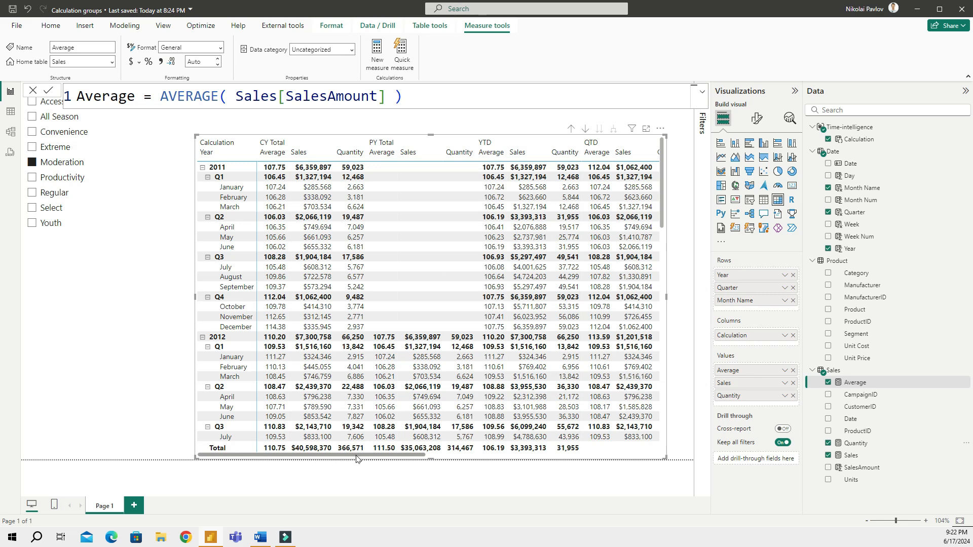
Filter the Segment slicer to Youth and turn on its Show "Select all" option
left_click(74, 325)
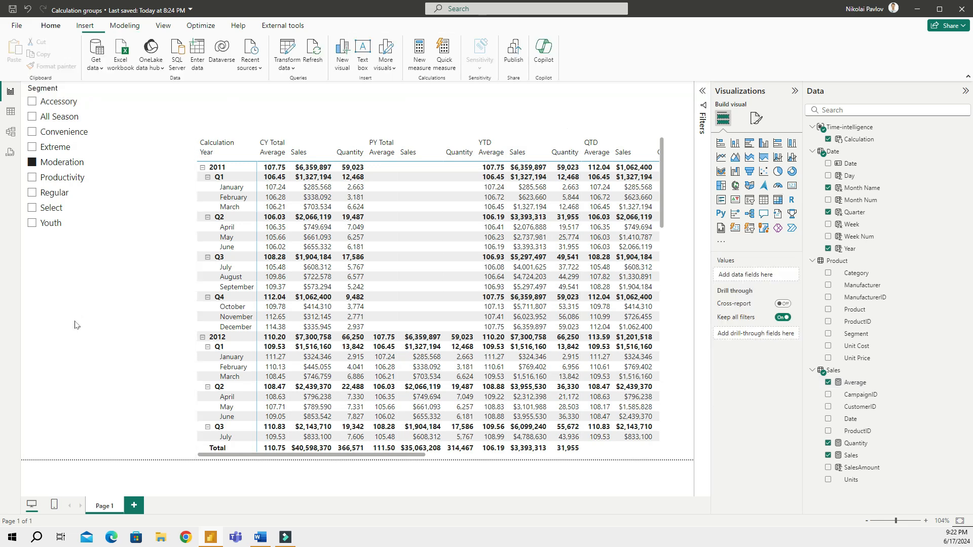
left_click(118, 228)
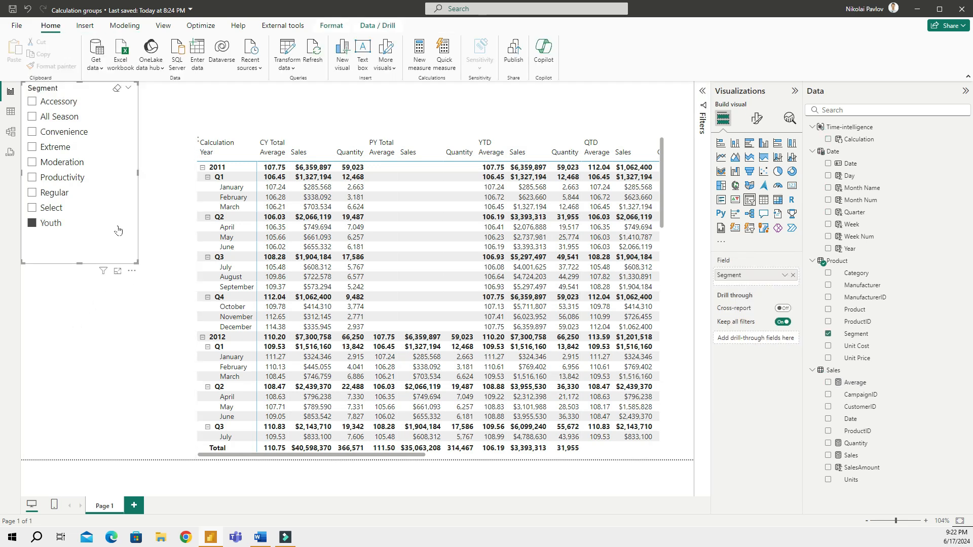
left_click(756, 121)
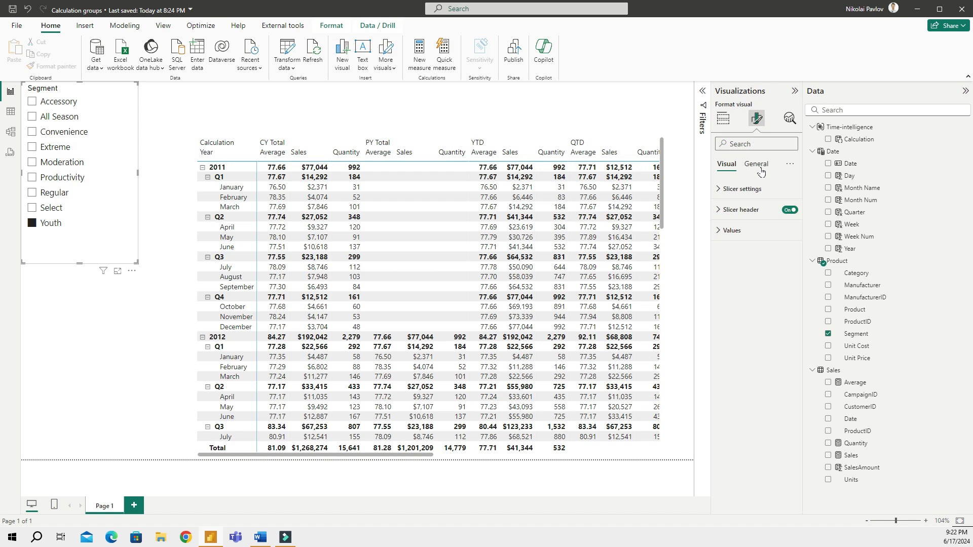
left_click(739, 189)
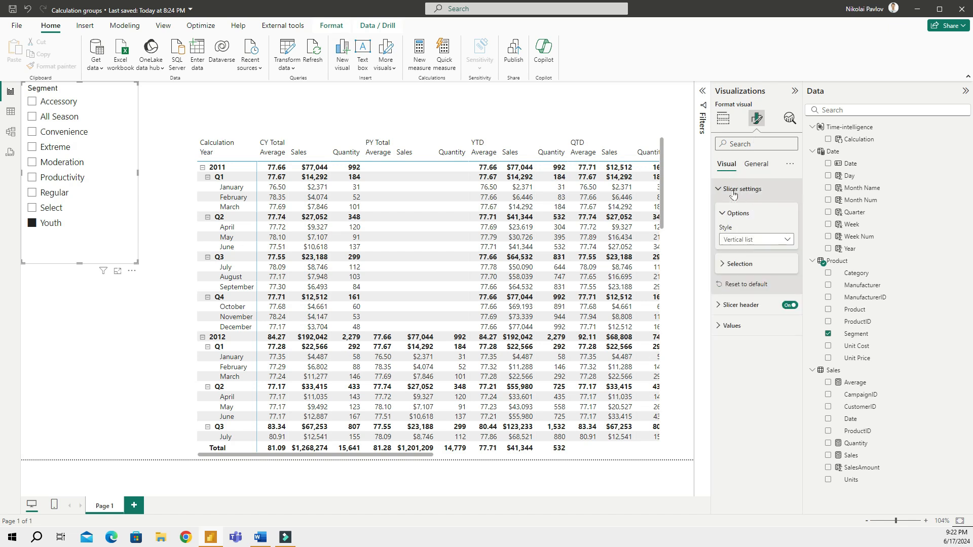
left_click(742, 264)
left_click(783, 307)
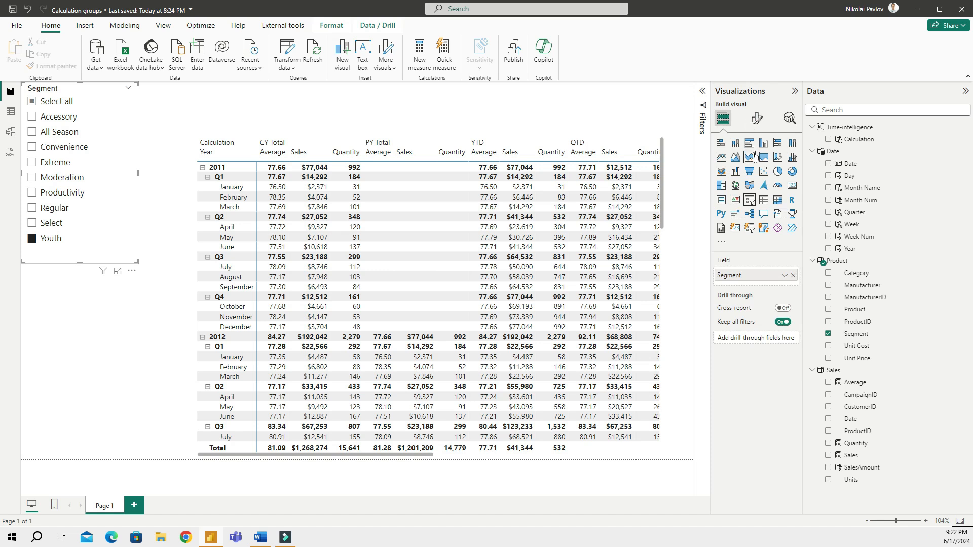
left_click(726, 189)
left_click(755, 164)
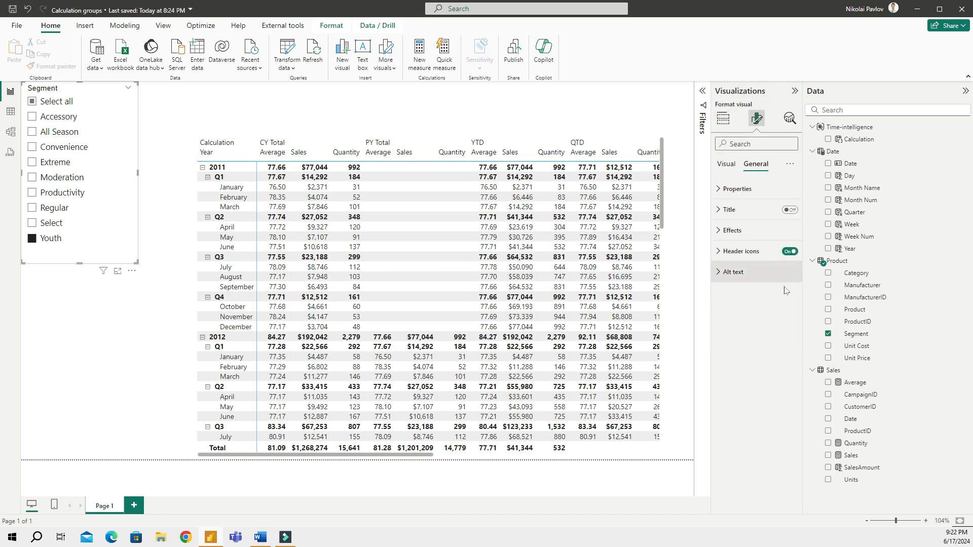
left_click(739, 232)
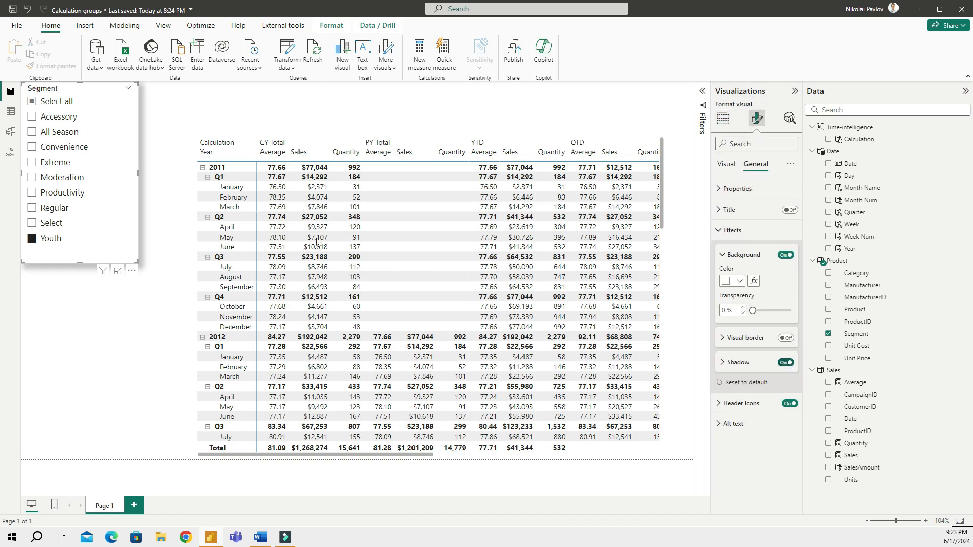
left_click(56, 334)
Duplicate the Segment slicer, switch it to the Calculation field, and pick CY Total and PY Total
left_click(48, 263)
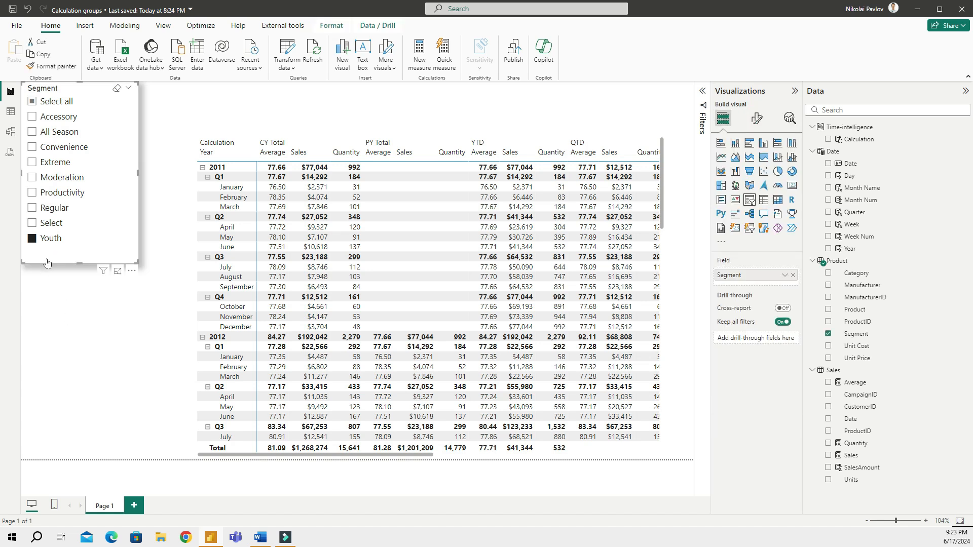
key("ctrl+c")
key("ctrl+v")
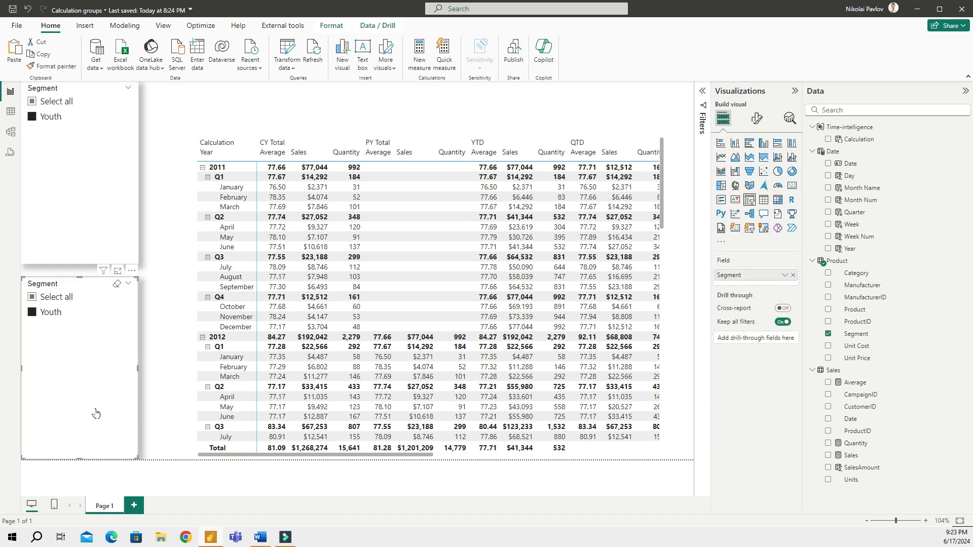
left_click(793, 275)
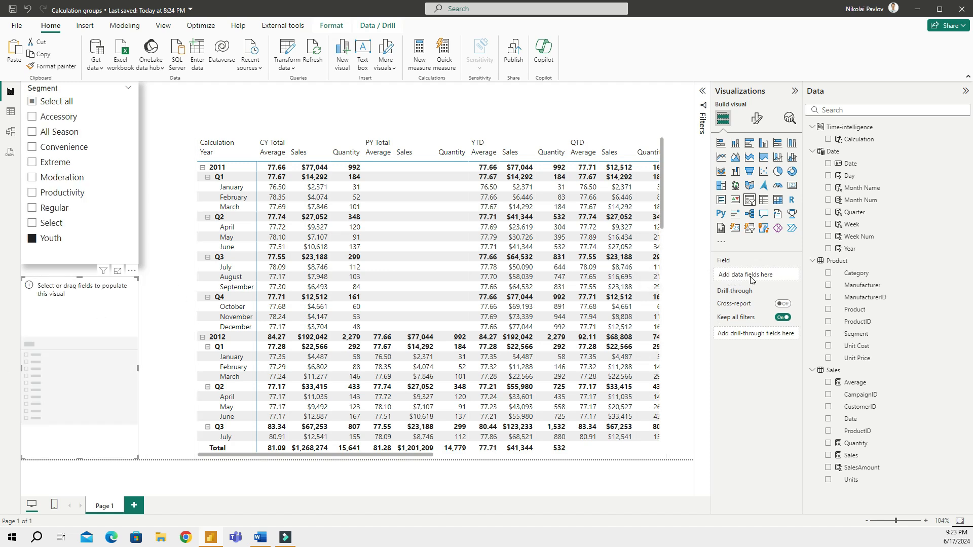
left_click(828, 141)
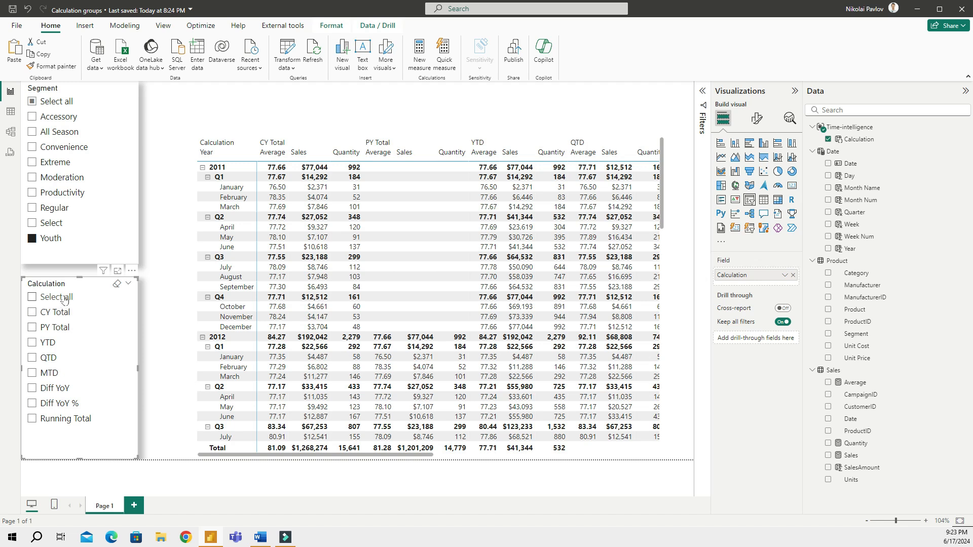
left_click(56, 313)
left_click(57, 329)
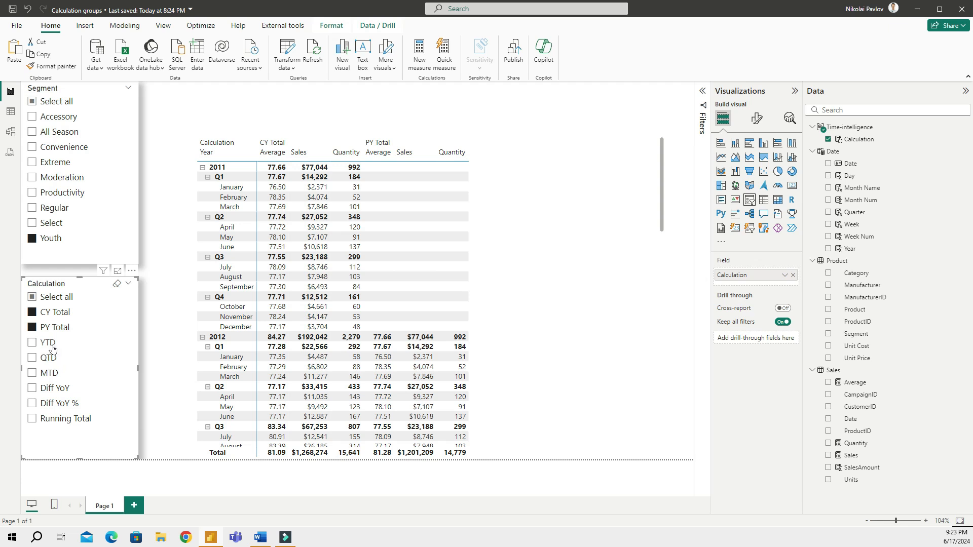
Try YTD in the Calculation slicer, then leave only CY Total selected
left_click(50, 344)
left_click(43, 360)
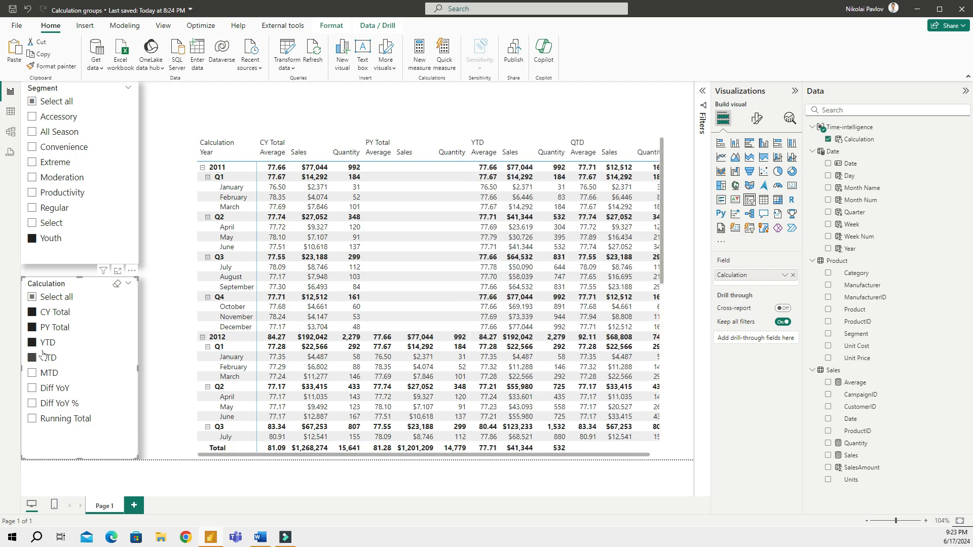
left_click(45, 345)
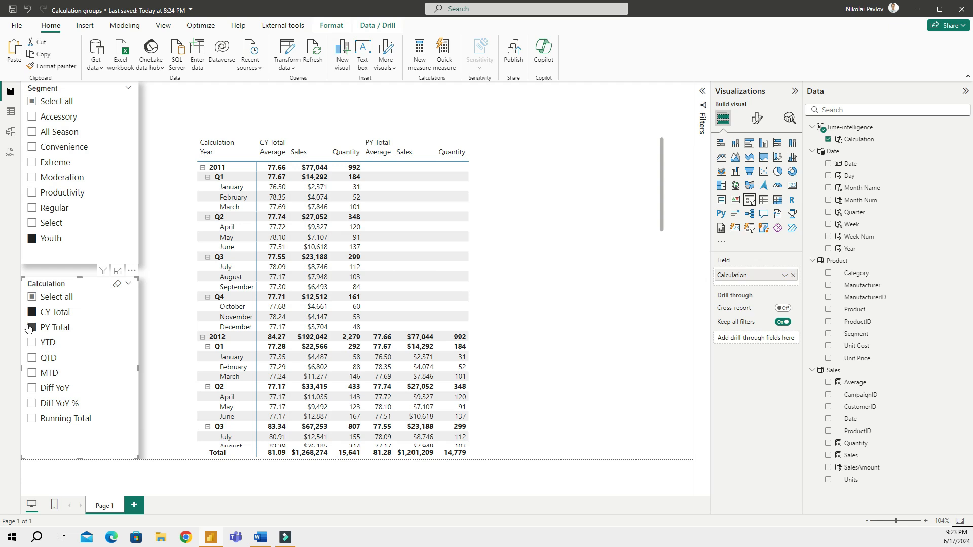
left_click(36, 328)
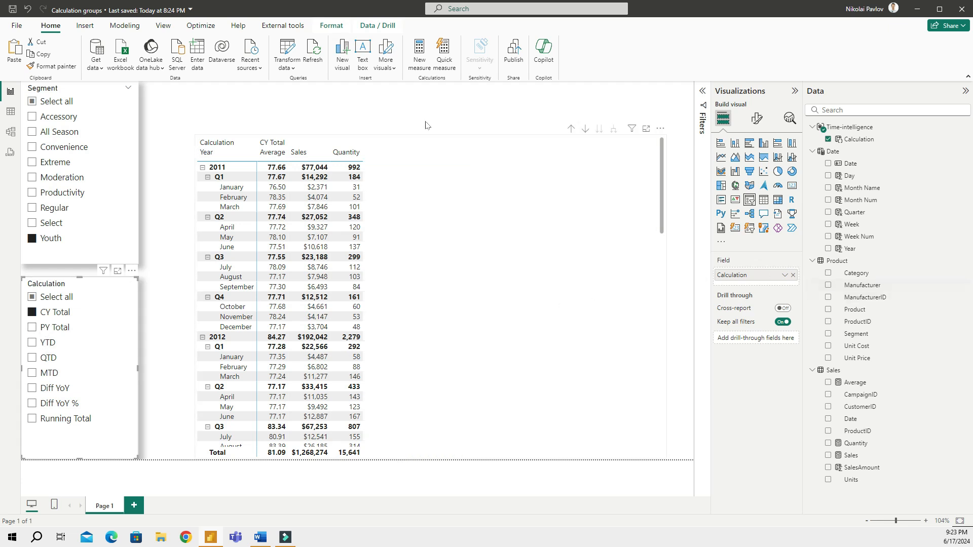
Resize the matrix by lowering its top edge and widening it left and right
left_click(476, 147)
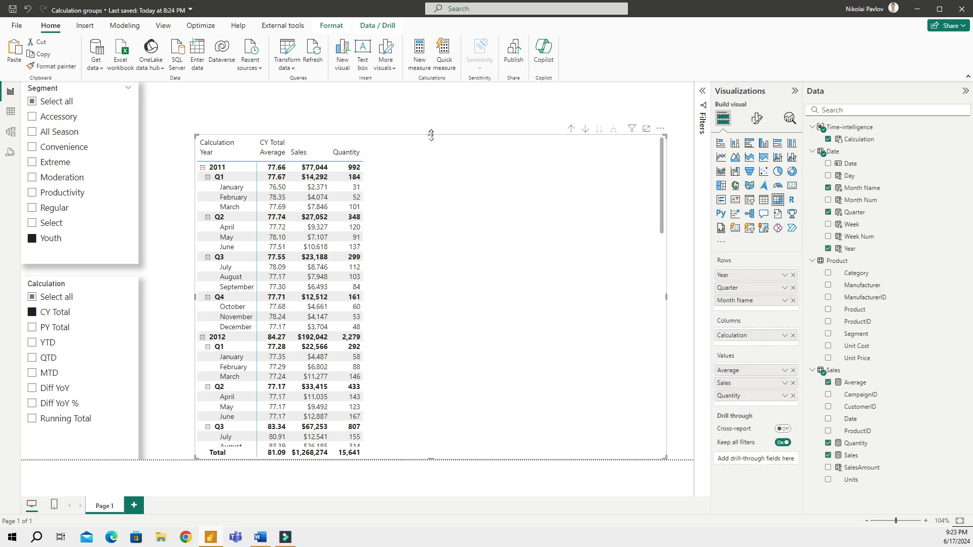
mouse_move(430, 134)
left_mouse_down()
mouse_move(432, 166)
mouse_move(425, 151)
left_mouse_up()
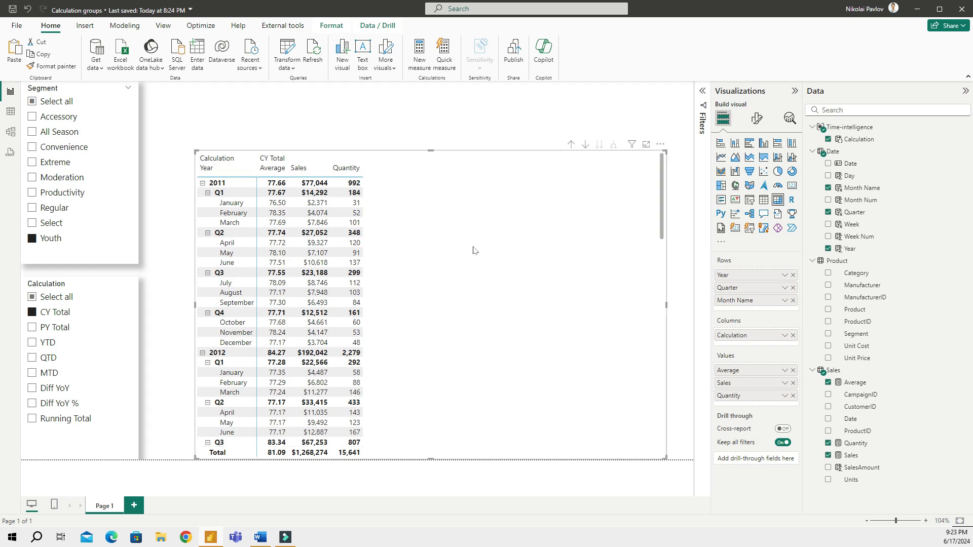
left_click_drag(195, 305, 189, 305)
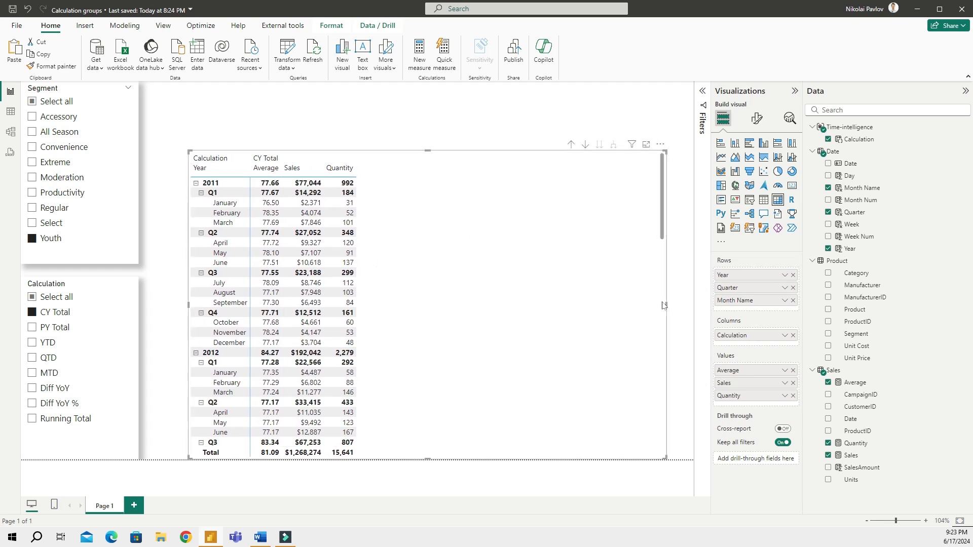
left_click_drag(664, 305, 704, 310)
left_click(427, 120)
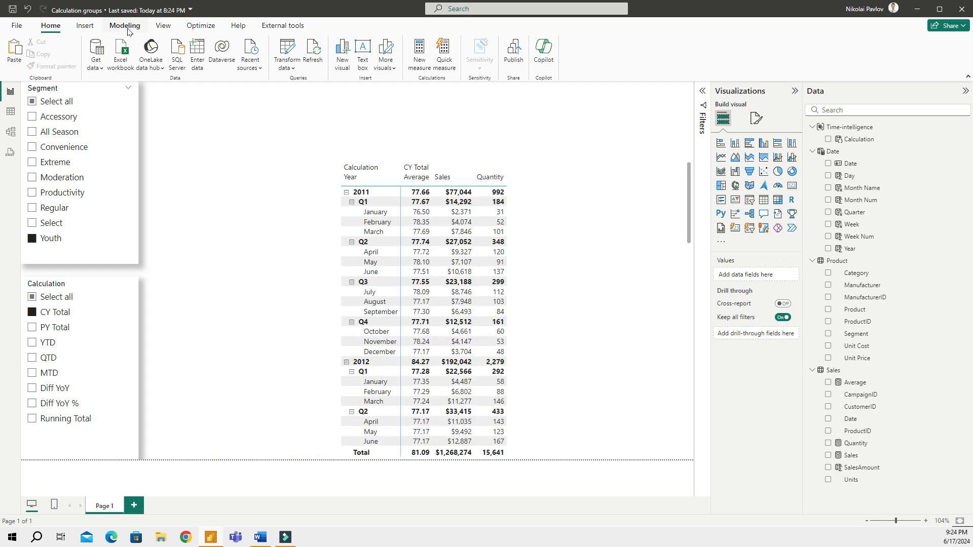
Start a new Fields parameter named Measure Selector
left_click(126, 26)
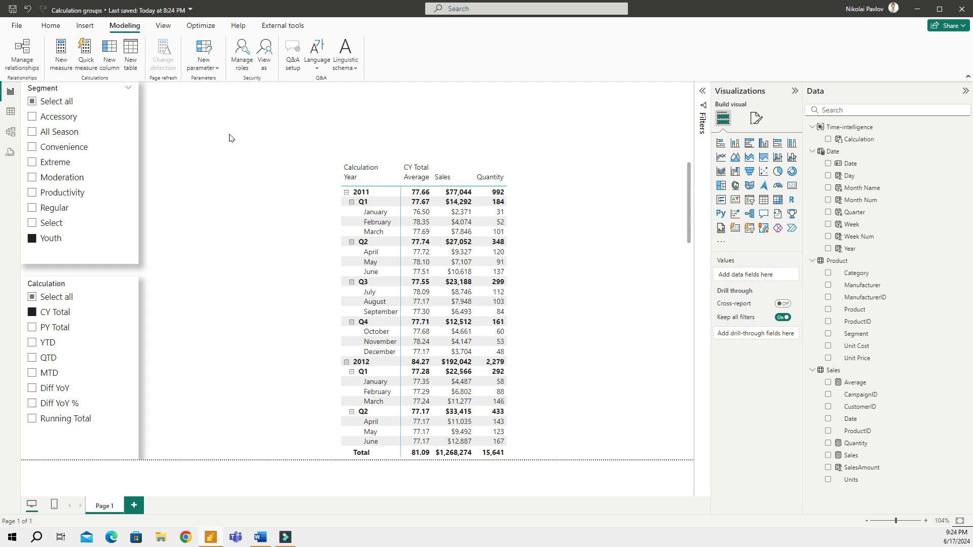
left_click(212, 70)
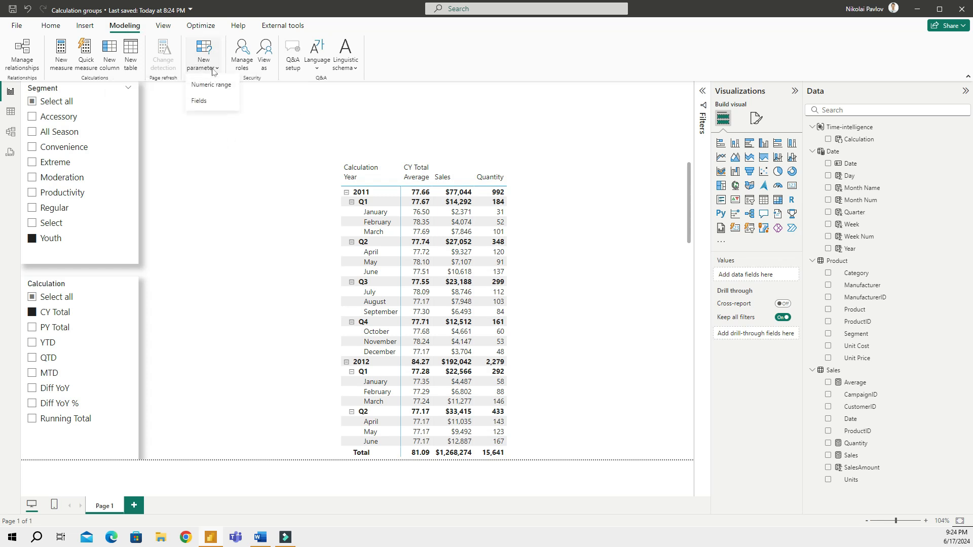
left_click(206, 103)
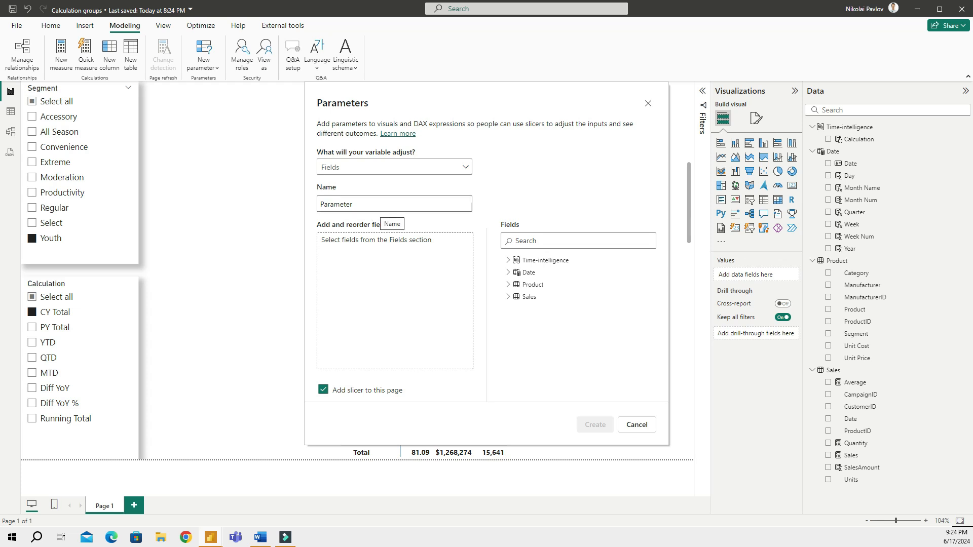
double_click(379, 205)
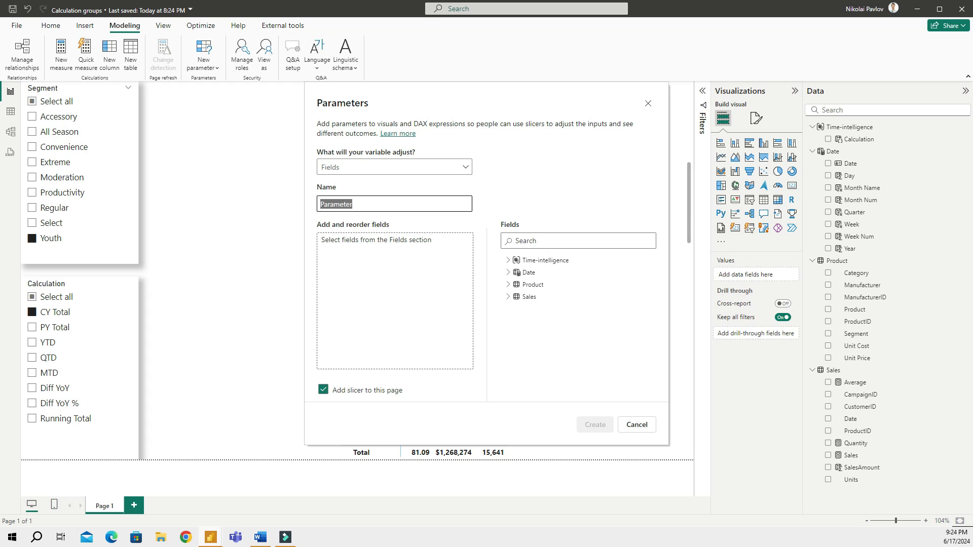
type("Measure Selector")
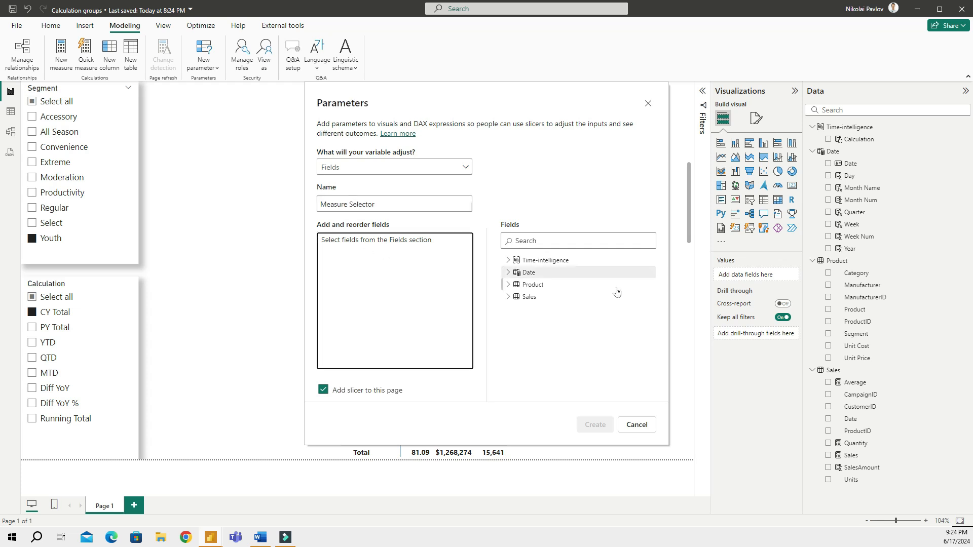
Add Sales, Quantity and Average from the Sales table to the parameter and create it
left_click(508, 298)
scroll(577, 345, "down", 1)
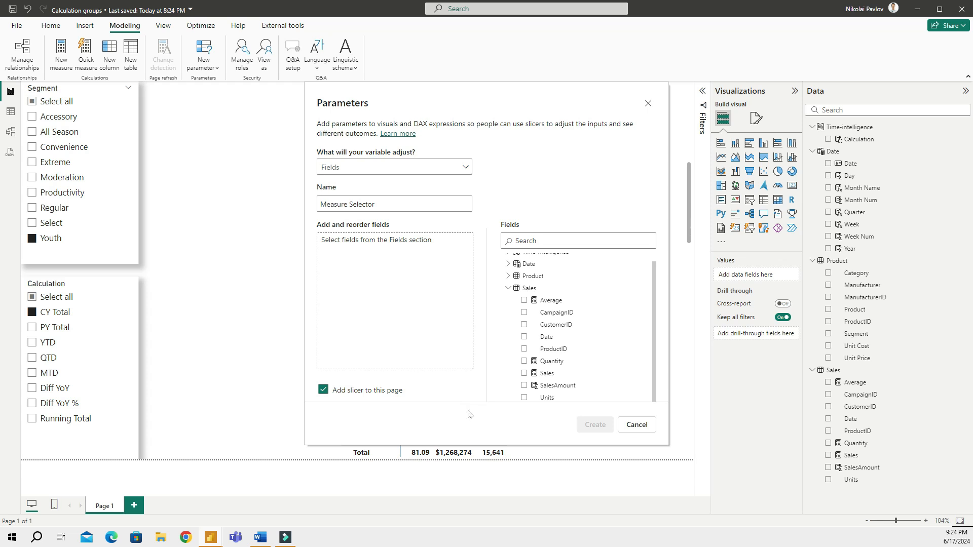
left_click(523, 373)
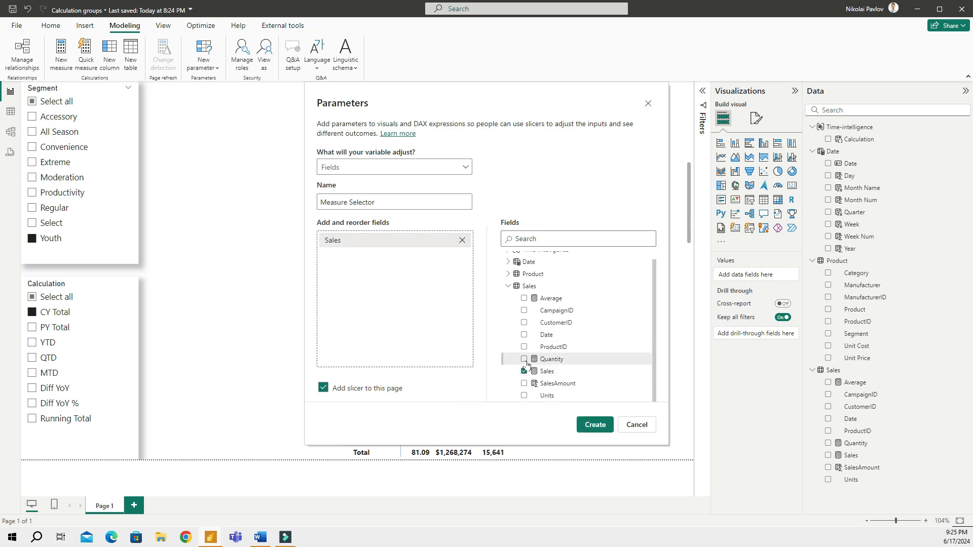
left_click(524, 359)
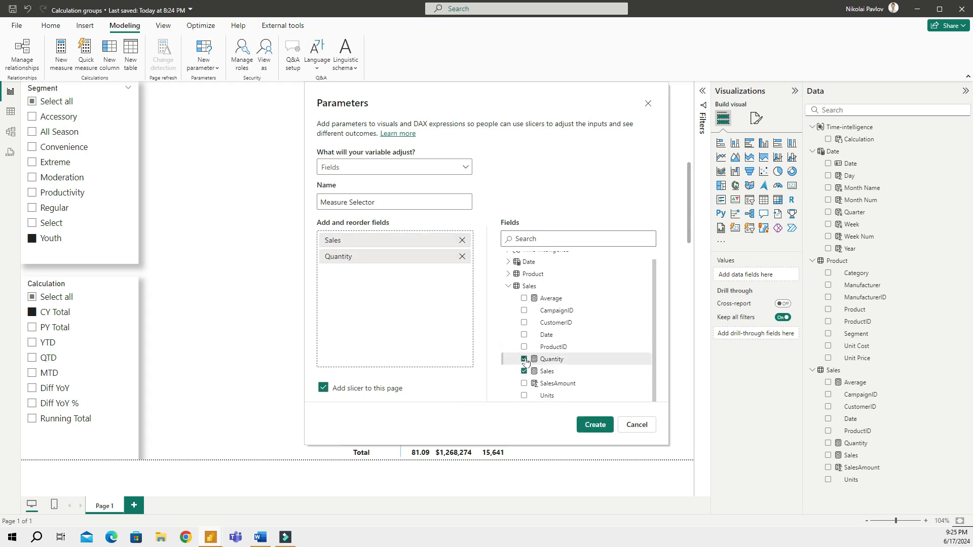
left_click(524, 298)
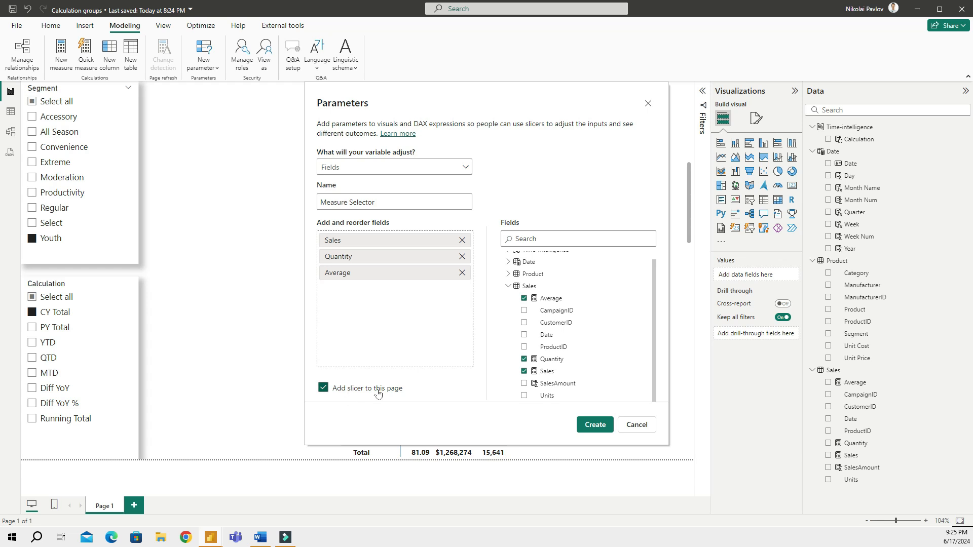
left_click(594, 425)
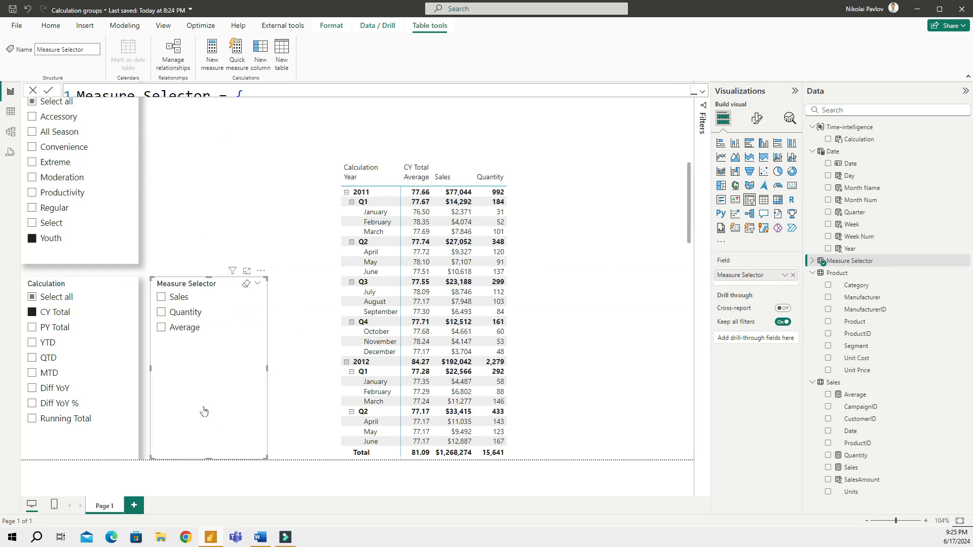
Move the Measure Selector slicer beside the Segment slicer, try Quantity, Average and Sales, then clear it
left_click_drag(232, 405, 237, 210)
left_click(304, 143)
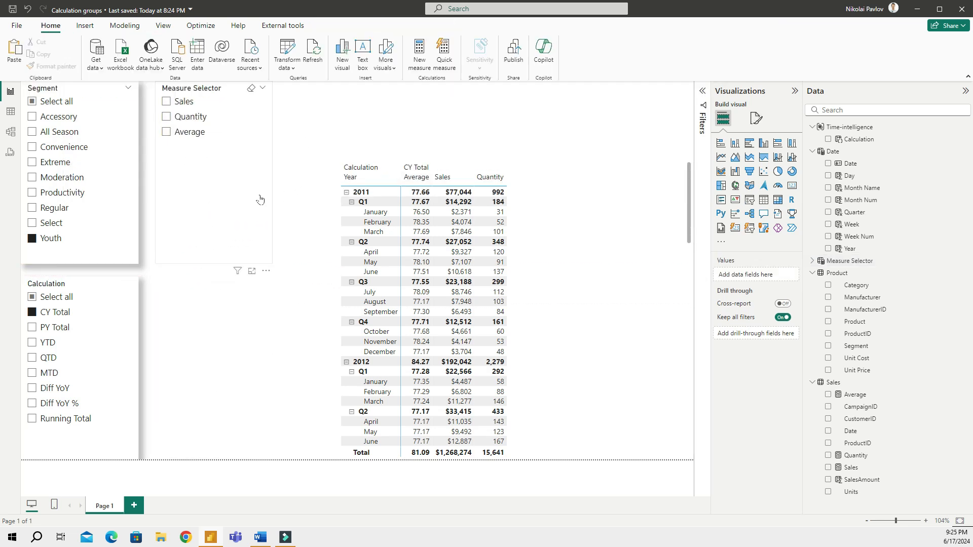
left_click(183, 117)
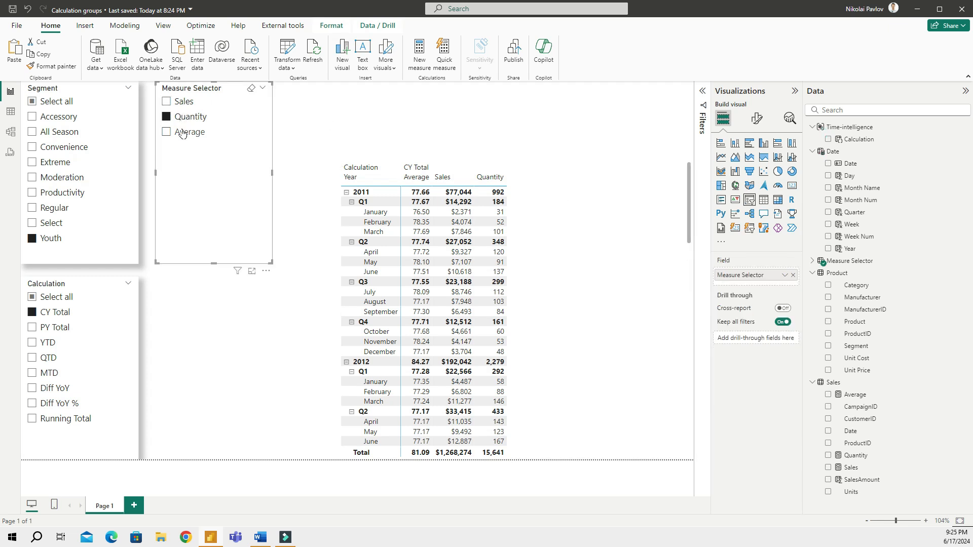
left_click(184, 132)
left_click(184, 102)
left_click(184, 102)
left_click(566, 174)
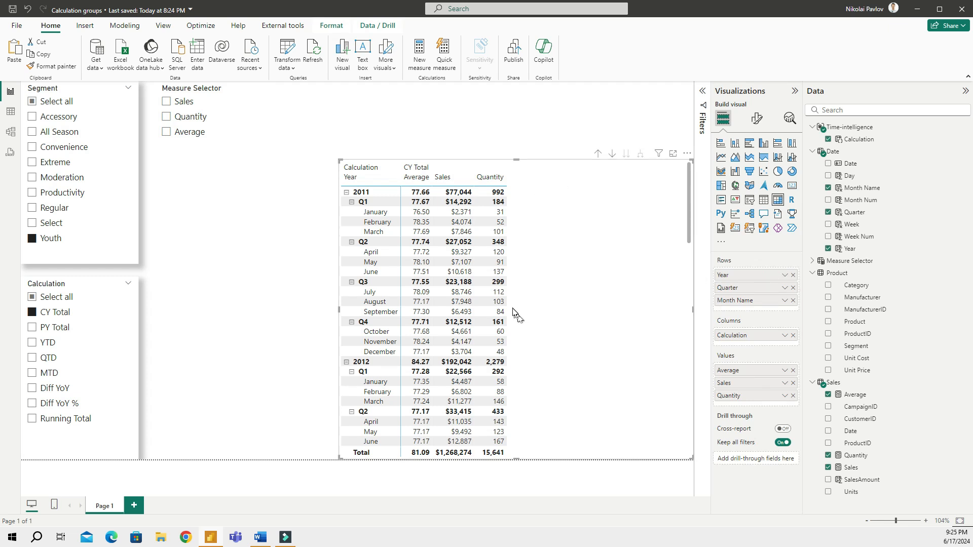
Replace Average, Sales and Quantity in the matrix Values with the Measure Selector field
left_click(793, 371)
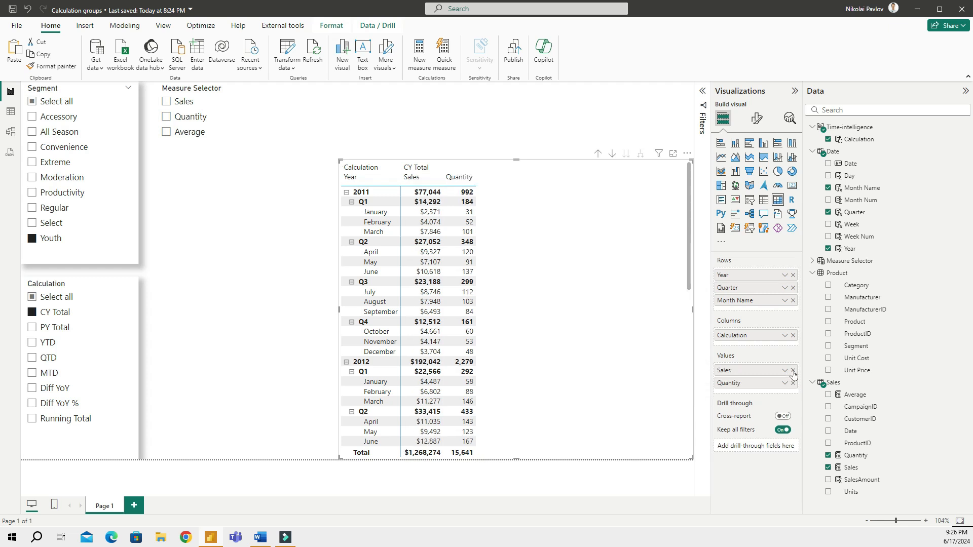
left_click(793, 371)
left_click(793, 371)
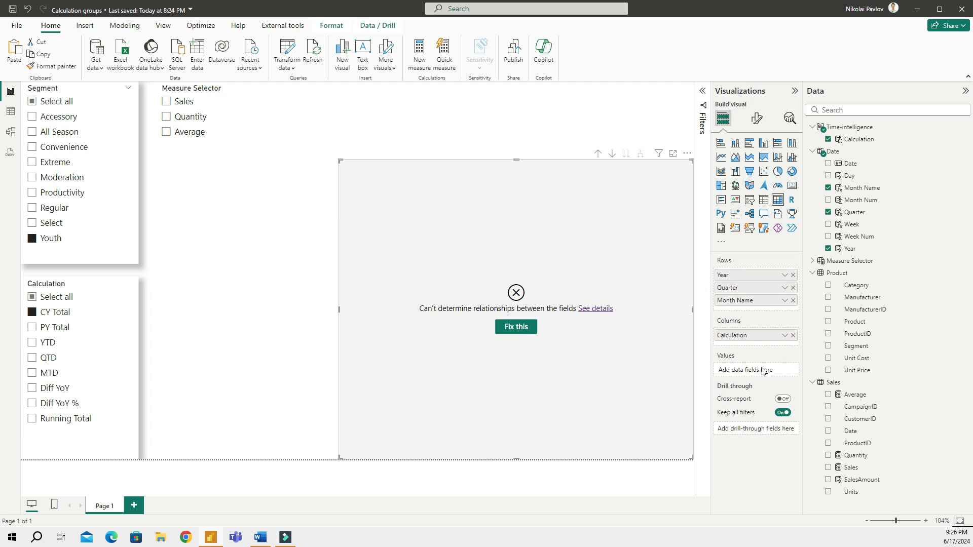
left_click(812, 262)
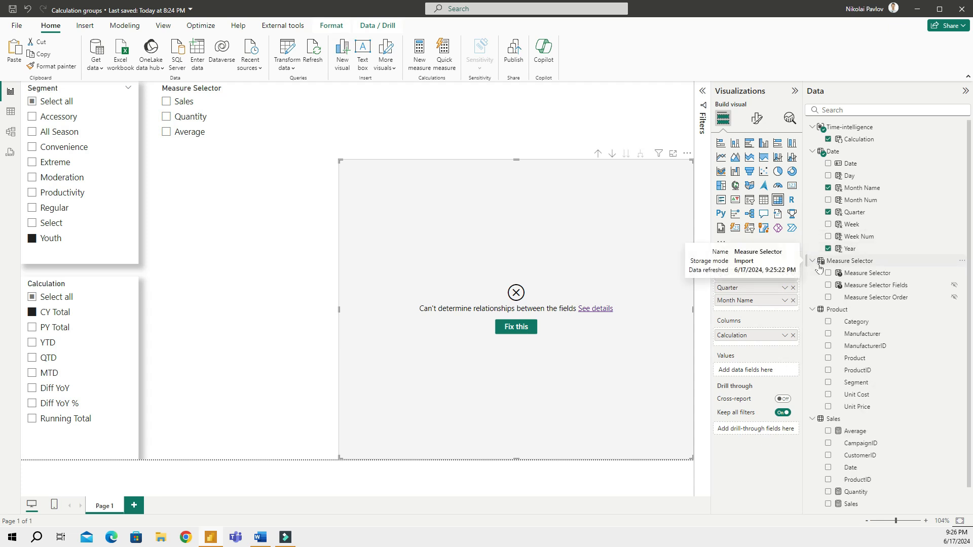
left_click(871, 274)
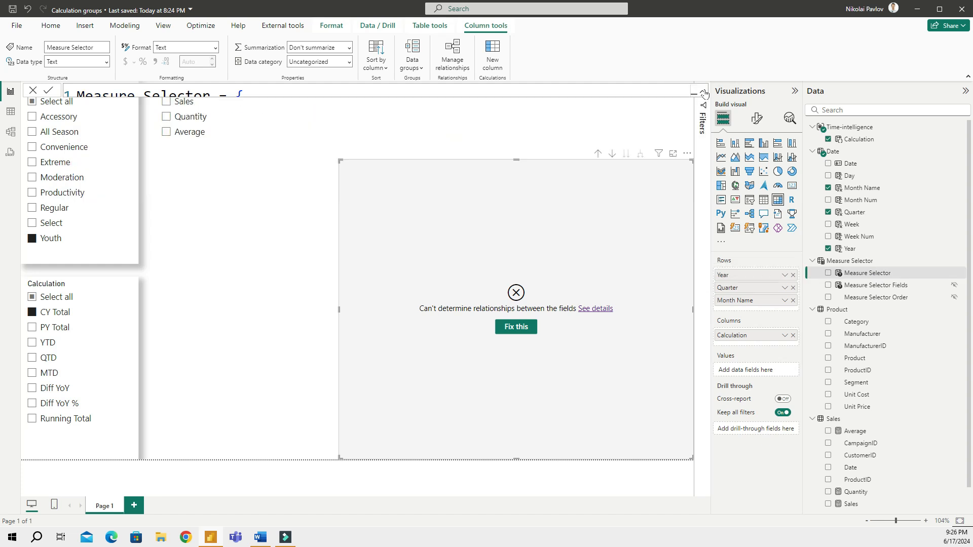
left_click_drag(872, 274, 750, 371)
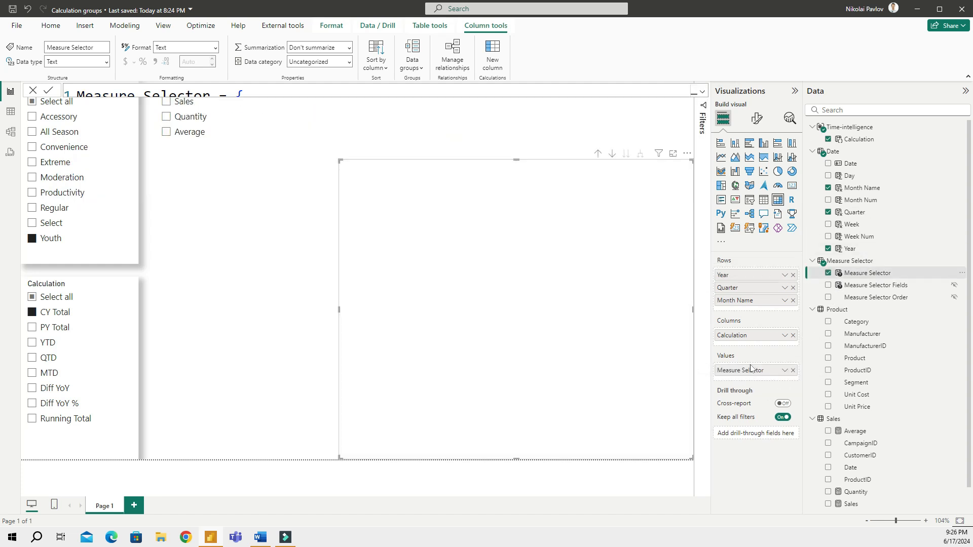
left_click(342, 149)
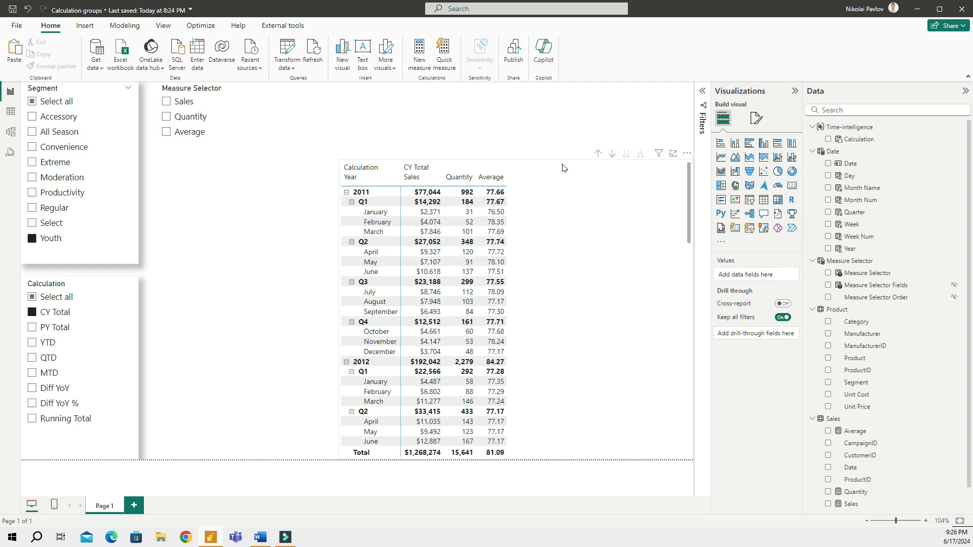
left_click(562, 168)
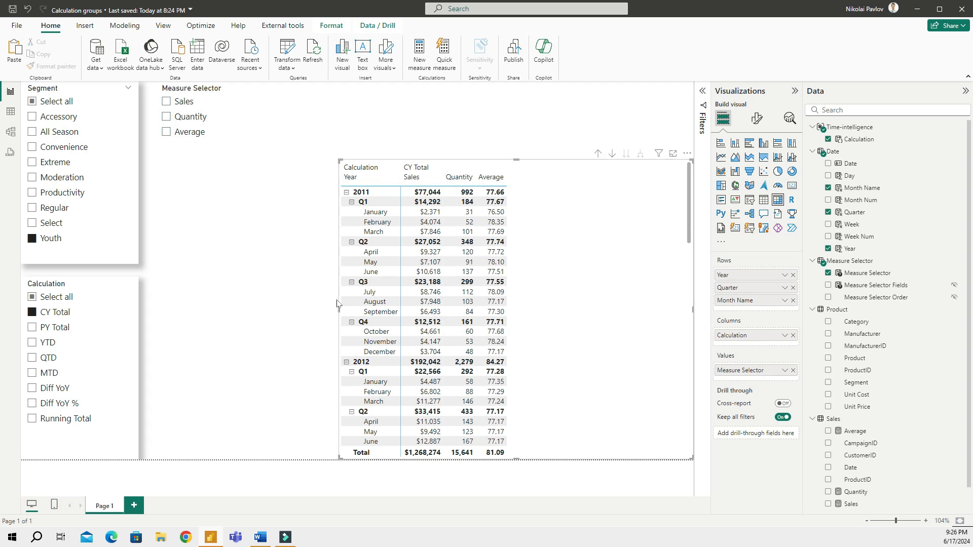
Switch the matrix between Quantity, Average and Sales using the Measure Selector slicer
left_click(193, 109)
left_click(188, 116)
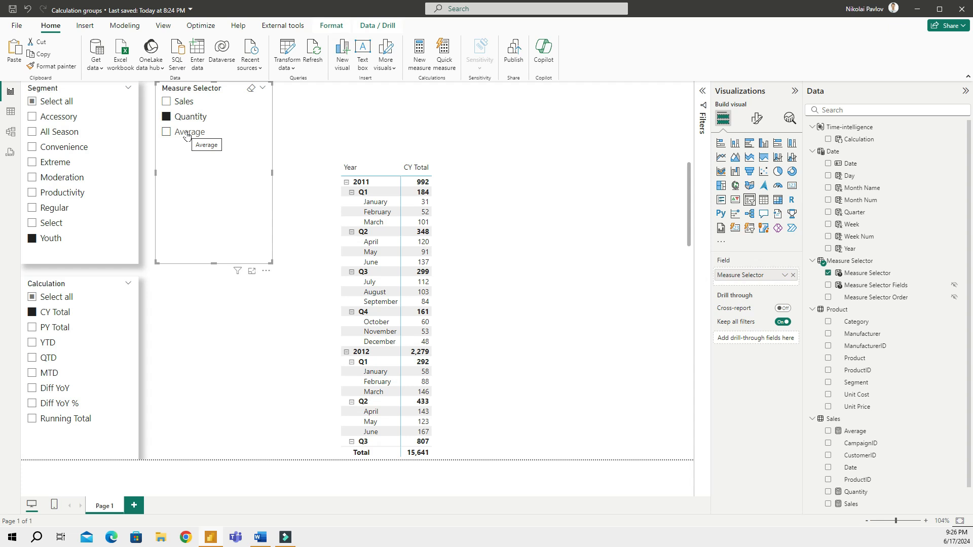
left_click(185, 132)
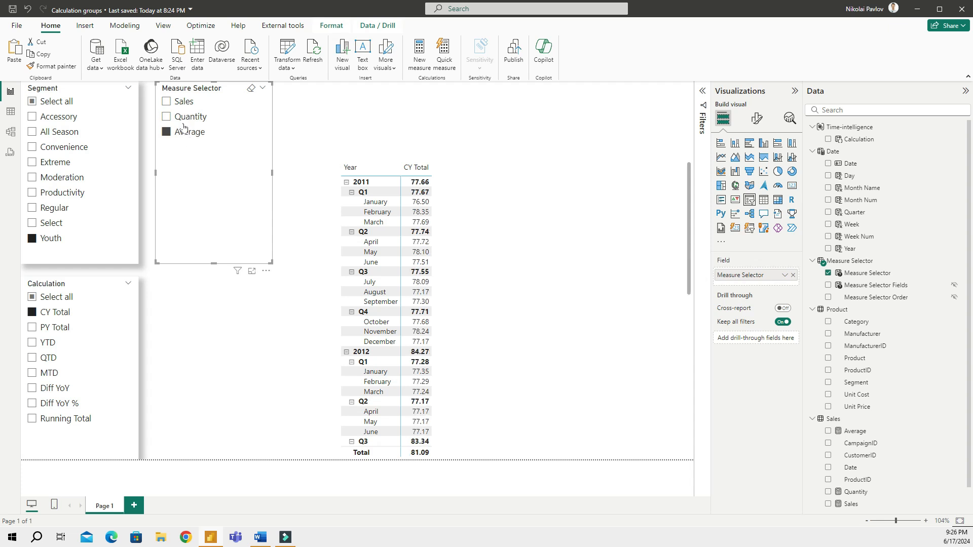
left_click(183, 105)
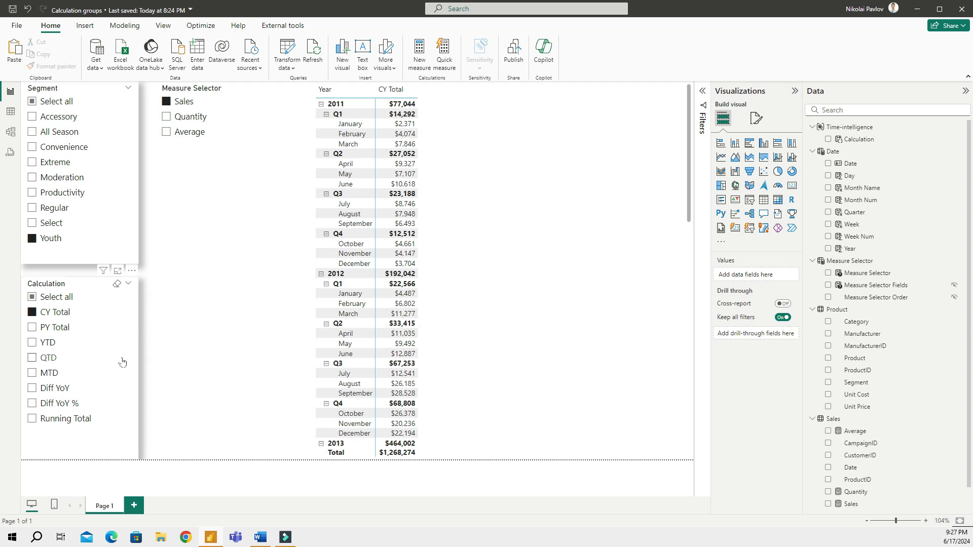
Add PY Total, YTD and Diff YoY % in the Calculation slicer and show Sales
left_click(113, 374)
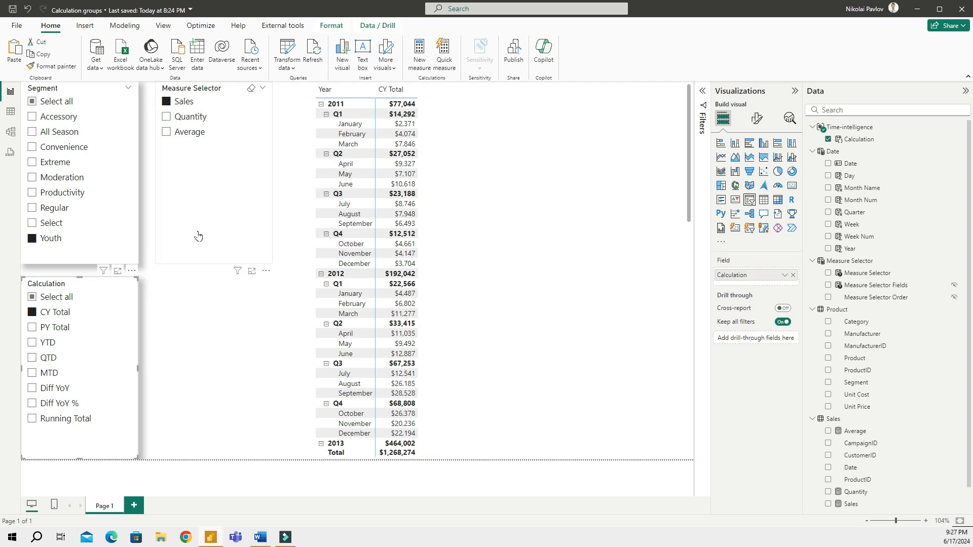
left_click(197, 232)
left_click(185, 120)
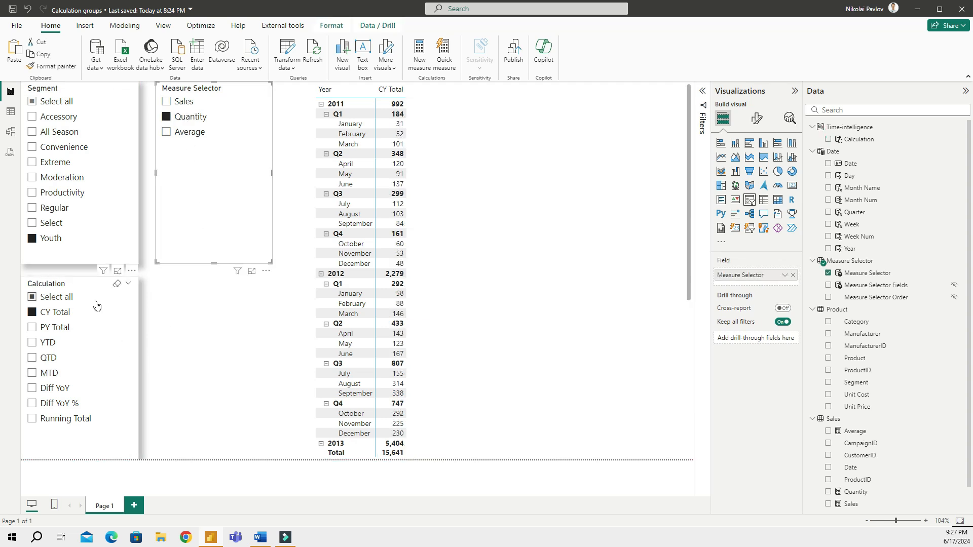
left_click(52, 328)
left_click(48, 344)
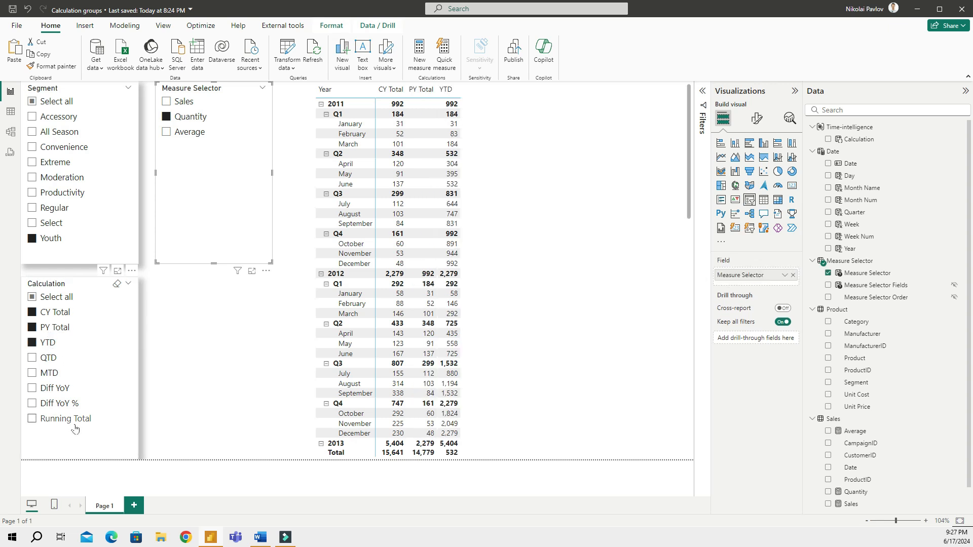
left_click(52, 404)
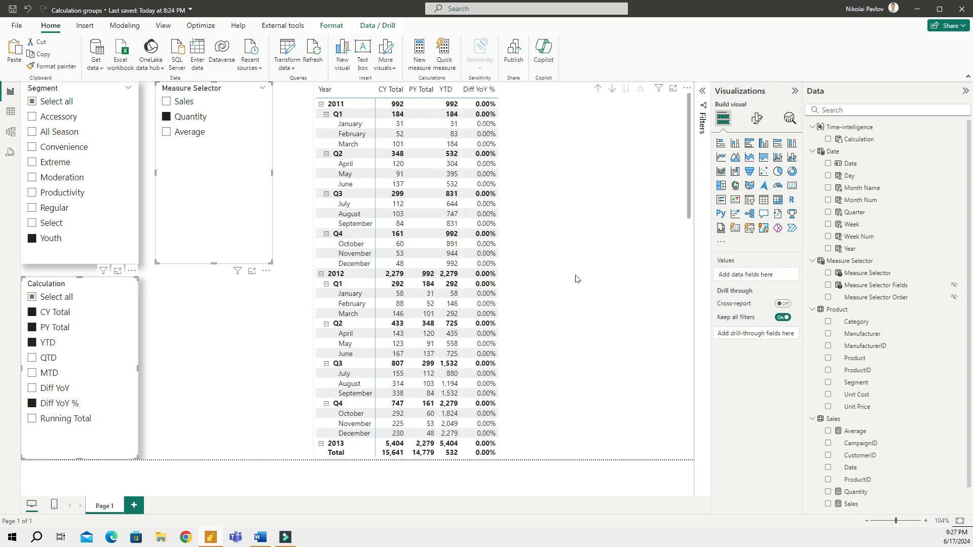
left_click(184, 103)
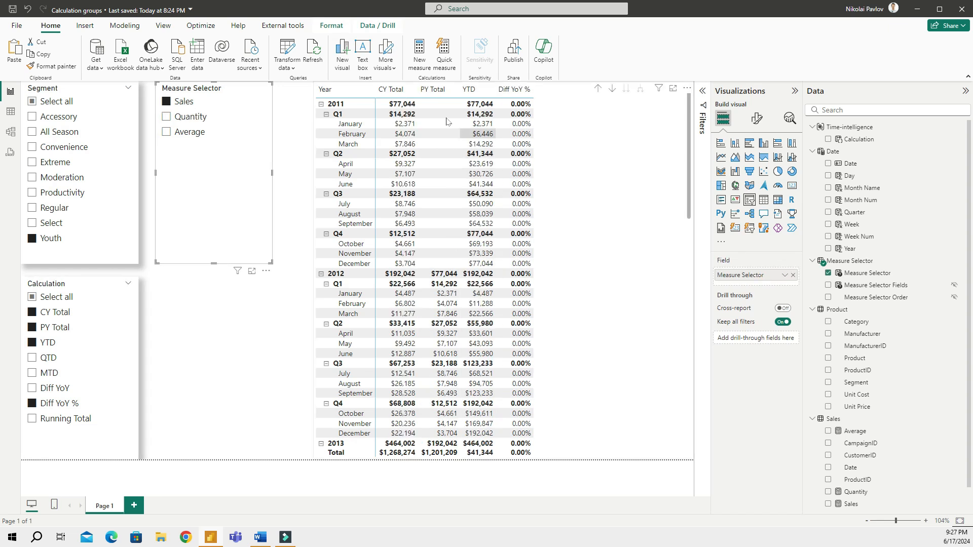